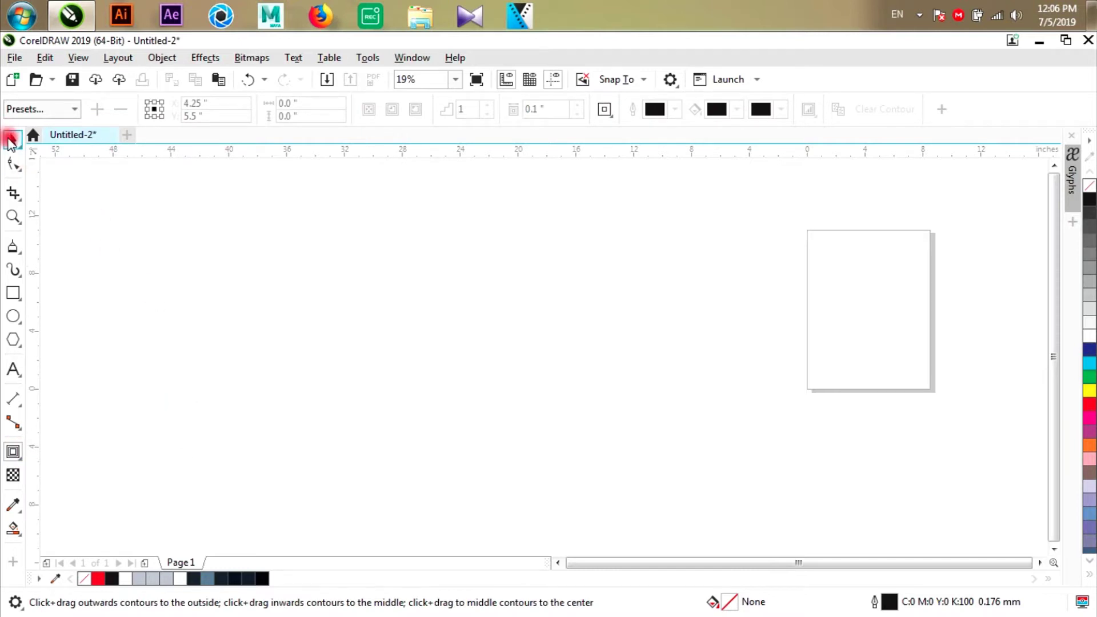
Add the artistic text "Tamil" beside the page in bold Quattrocento Sans at about 97 pt.
left_click(13, 139)
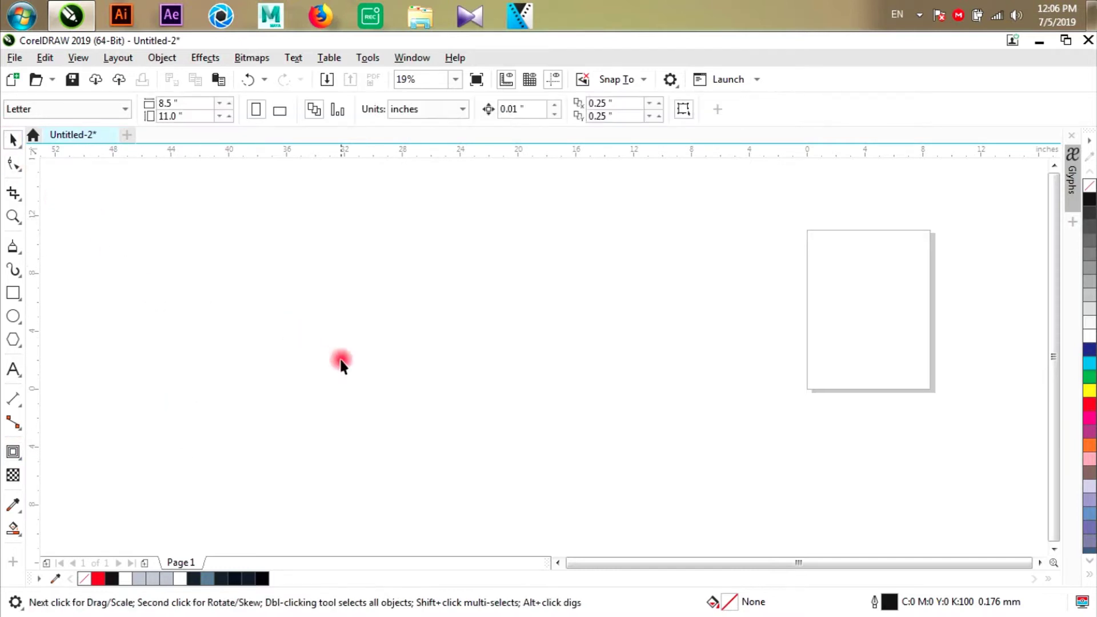
left_click(12, 370)
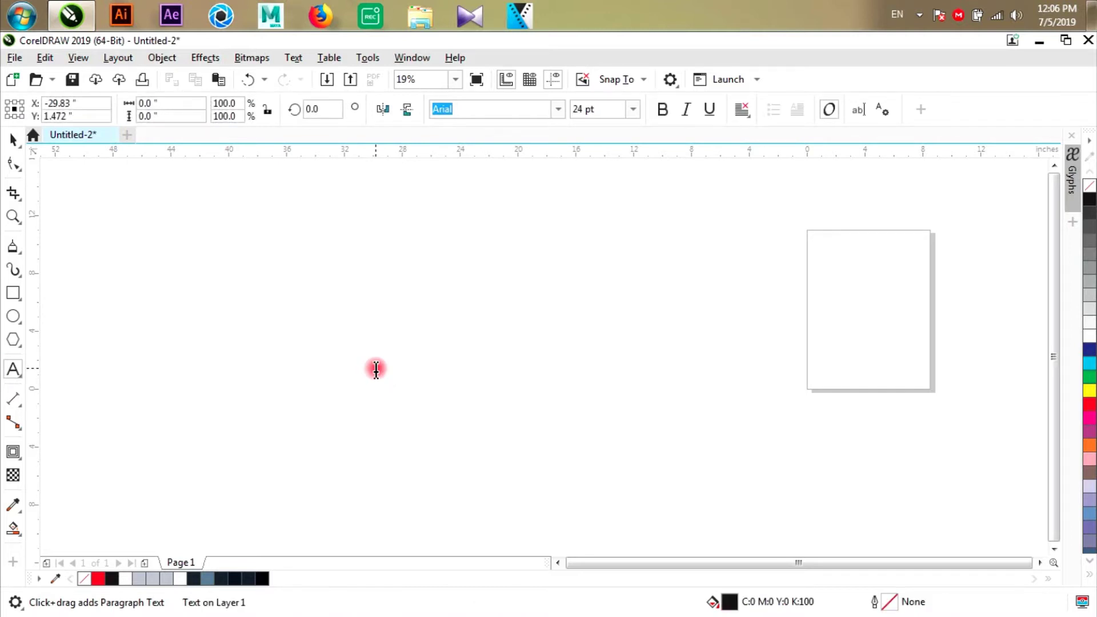
scroll(379, 368, "up", 2)
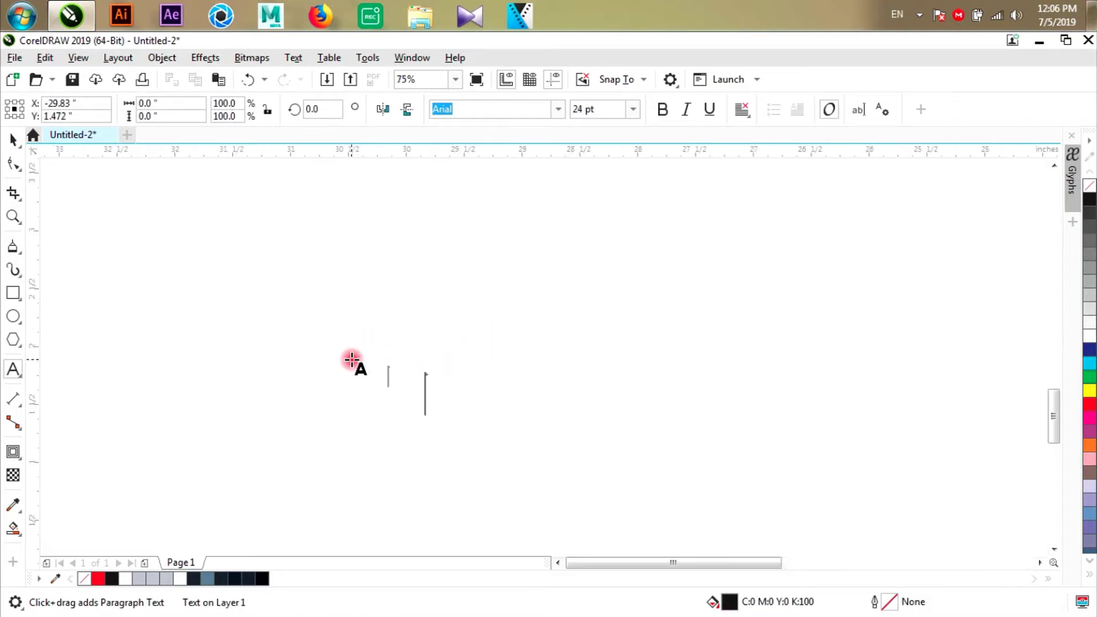
type("Tamil")
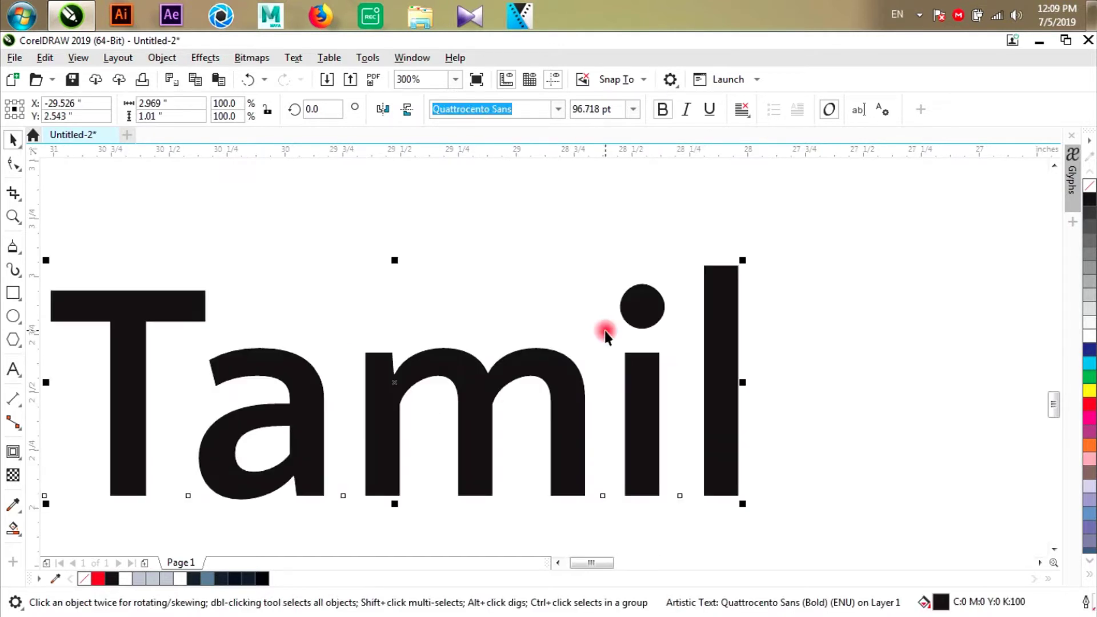
Convert the "Tamil" text to curves.
scroll(606, 281, "down", 2)
left_click_drag(387, 240, 873, 440)
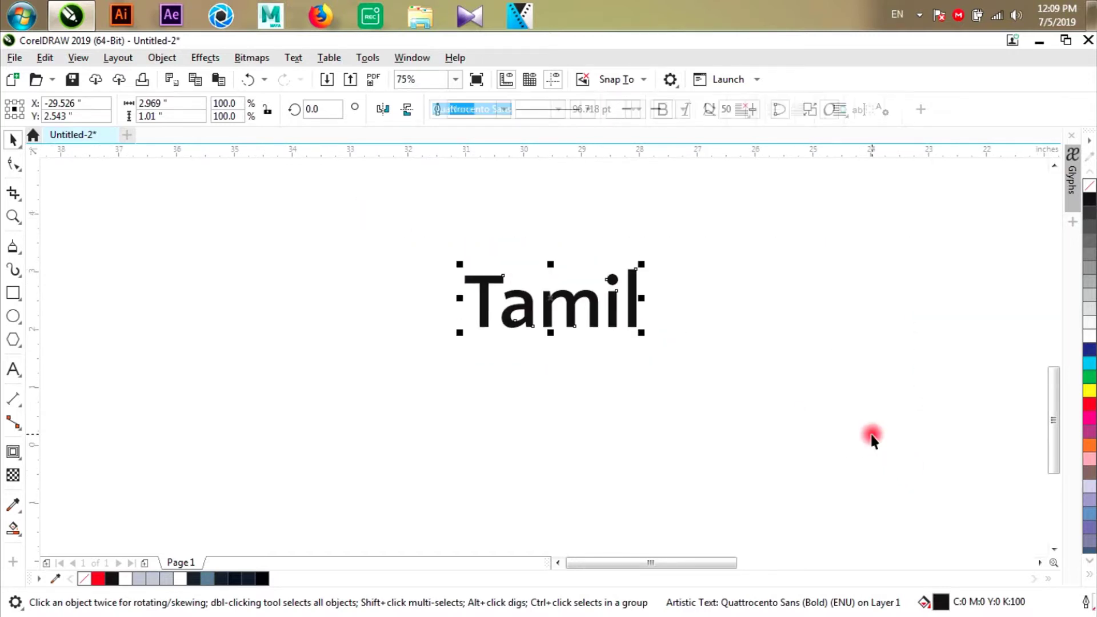
left_click(698, 380)
Shift the "Tamil" lettering slightly and enlarge it proportionally to about 148%, about 4.39 inches wide.
scroll(610, 284, "up", 1)
left_click(561, 312)
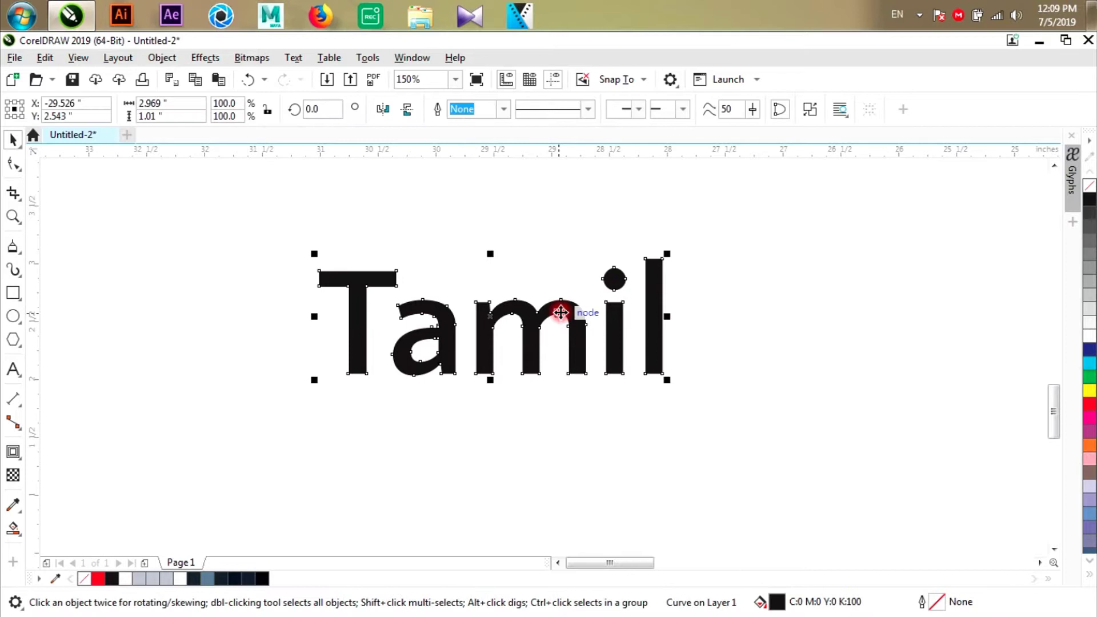
scroll(560, 312, "down", 1)
left_click_drag(560, 312, 524, 320)
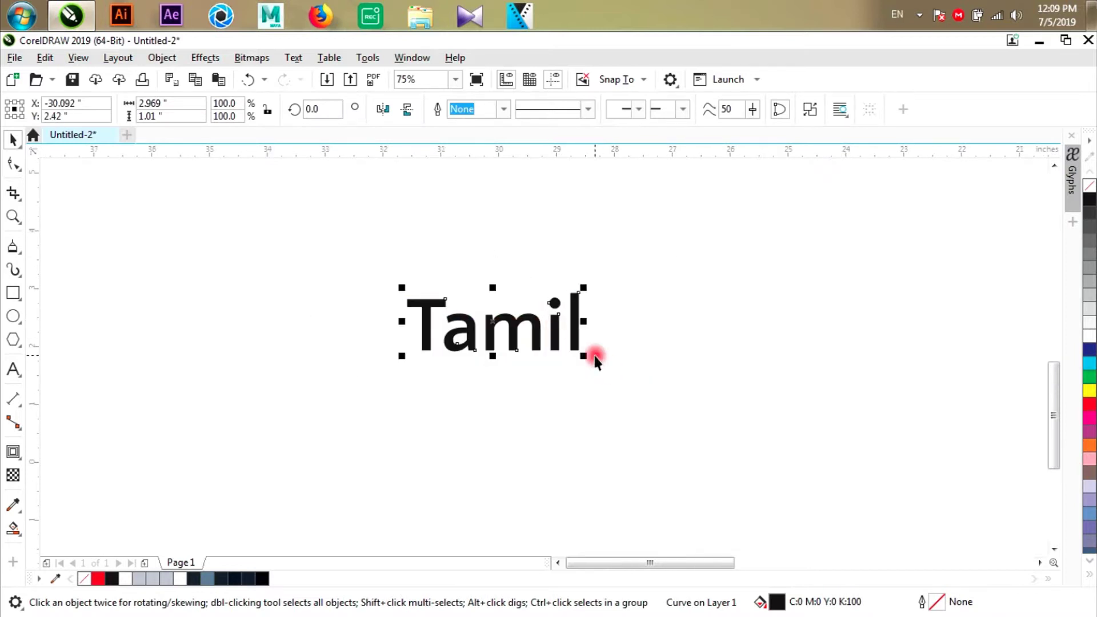
left_click_drag(589, 359, 617, 377)
scroll(612, 416, "down", 1)
left_click_drag(680, 404, 417, 245)
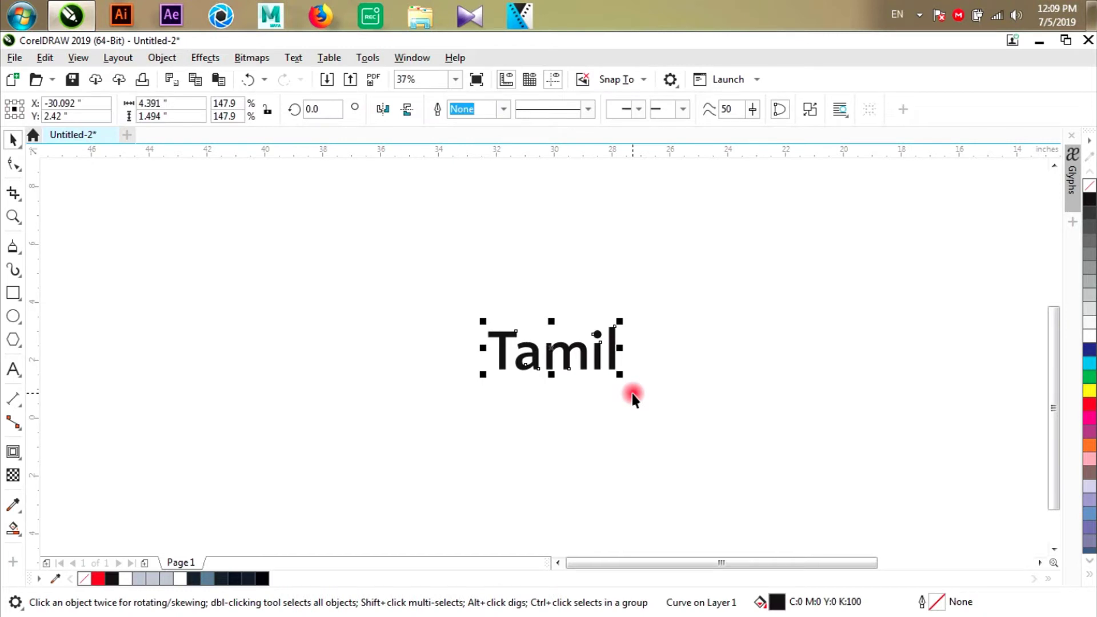
Draw a rectangle about 8.17 by 3.72 inches around the "Tamil" lettering.
left_click(13, 292)
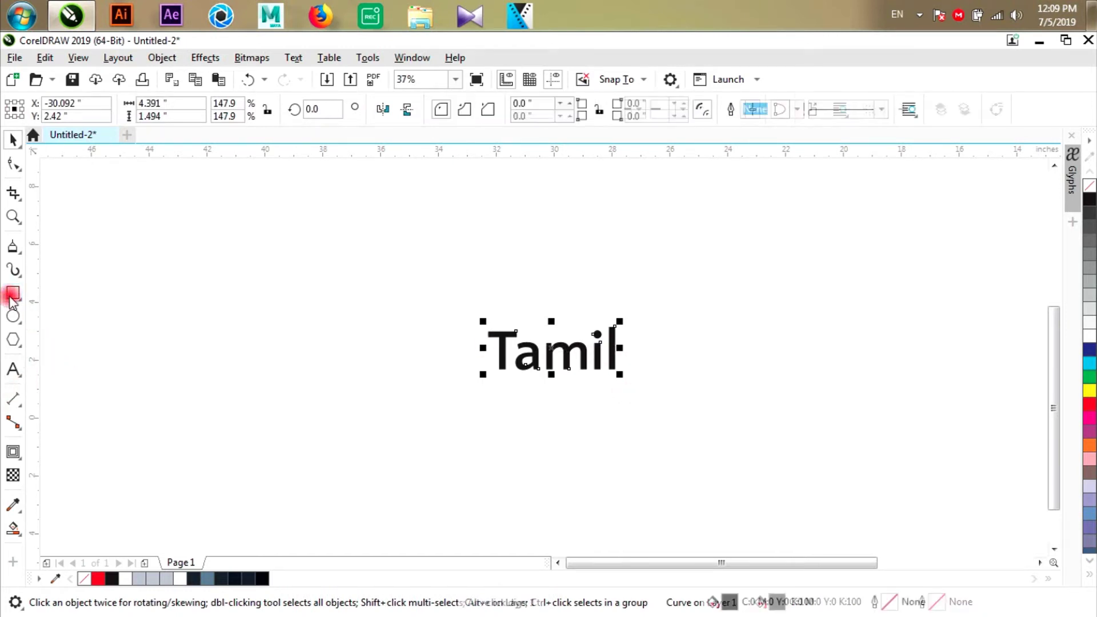
left_click_drag(433, 297, 671, 406)
left_click(14, 139)
scroll(570, 252, "up", 2)
left_click_drag(588, 309, 590, 317)
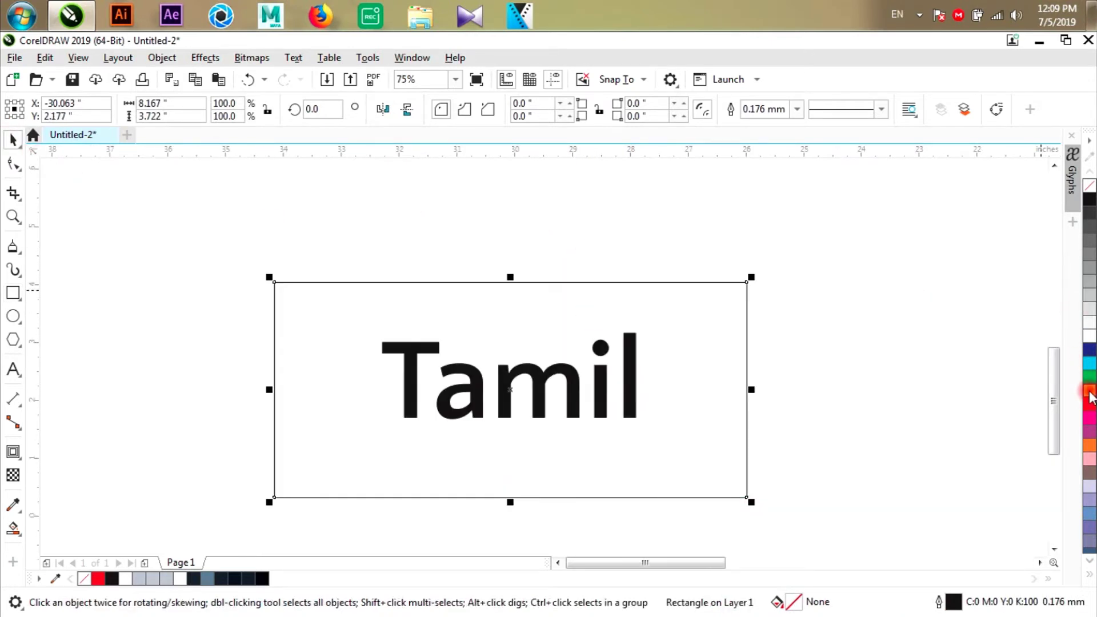
Fill the rectangle with the golden yellow shade C:0 M:22 Y:100 K:0 and send it behind the lettering.
left_click_drag(1090, 396, 1091, 396)
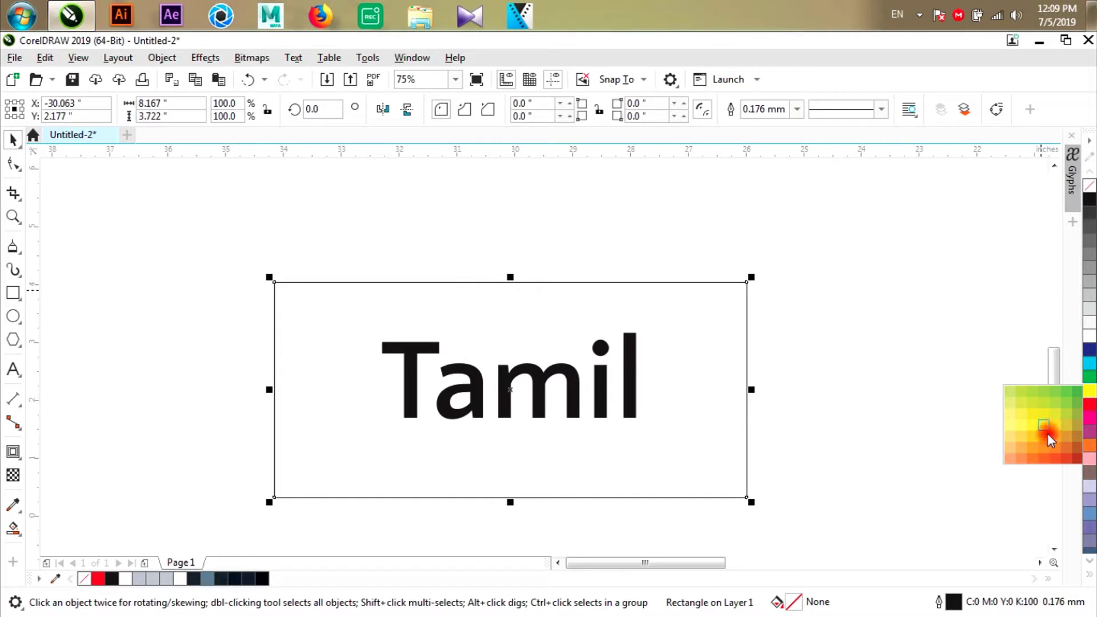
left_click_drag(1047, 433, 1048, 433)
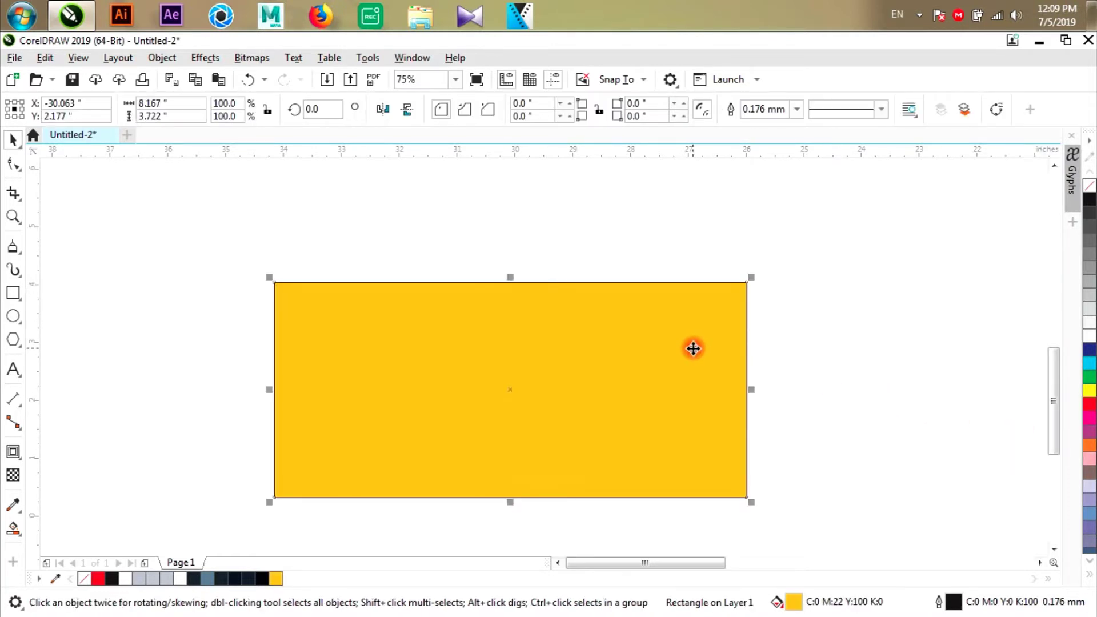
key("shift+Page_Down")
Remove the outline from both the rectangle and the lettering.
left_click_drag(209, 233, 831, 549)
right_click(1089, 187)
left_click(957, 367)
Enlarge the yellow rectangle from its center to about 15.97 by 7.28 inches.
scroll(574, 374, "down", 1)
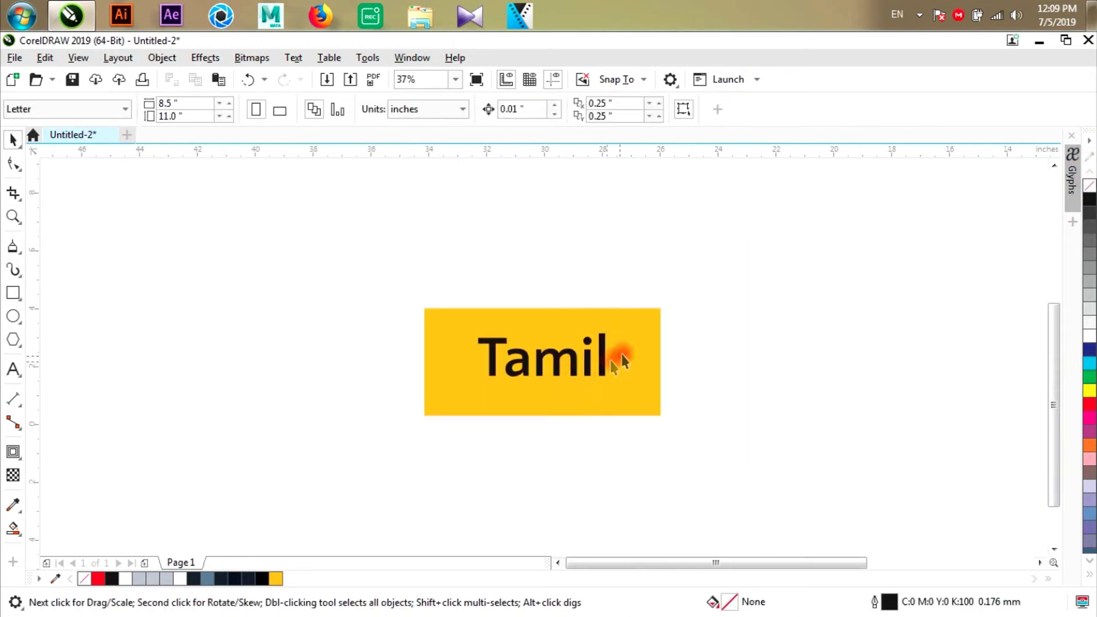
left_click(661, 317)
left_click_drag(664, 303, 781, 252)
left_click(804, 299)
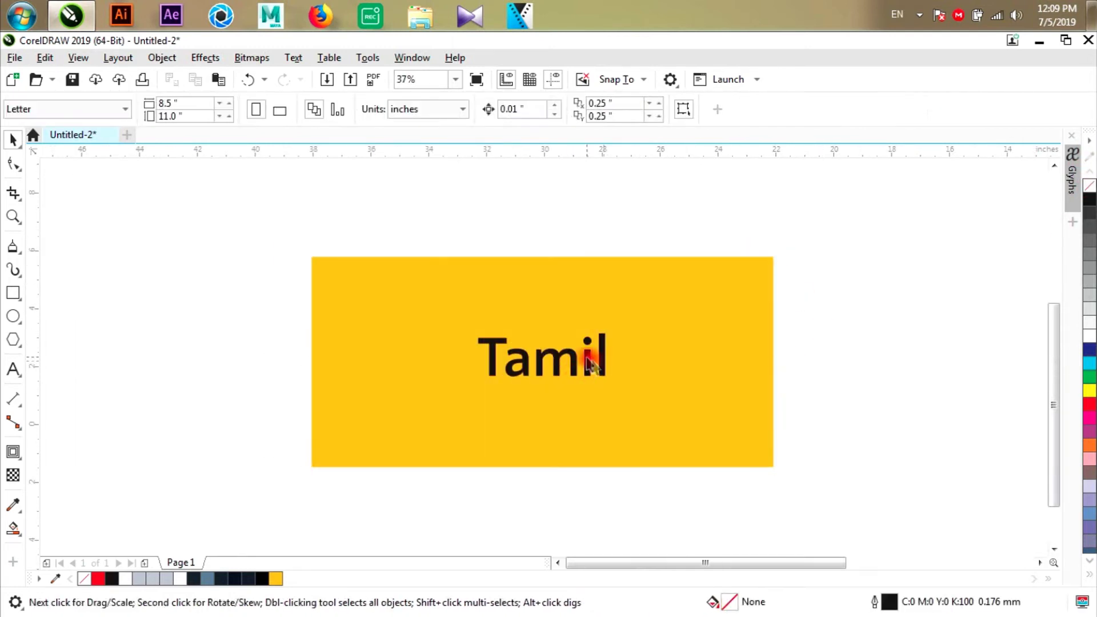
Fill the "Tamil" lettering with white and reposition it slightly on the yellow rectangle.
scroll(557, 352, "up", 1)
left_click_drag(565, 361, 559, 332)
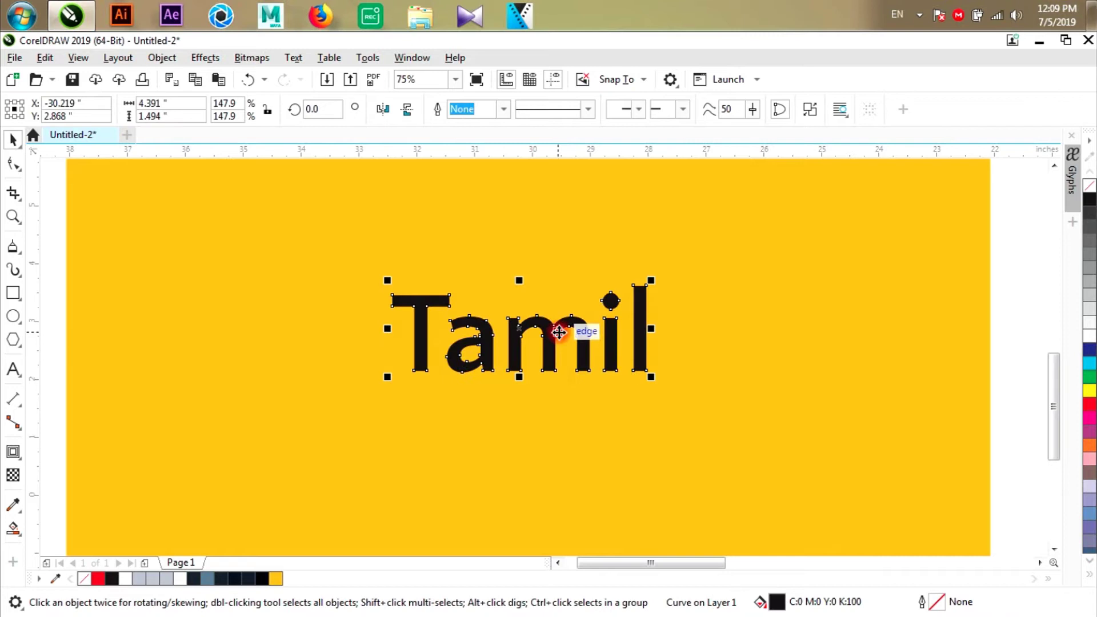
left_click(1090, 331)
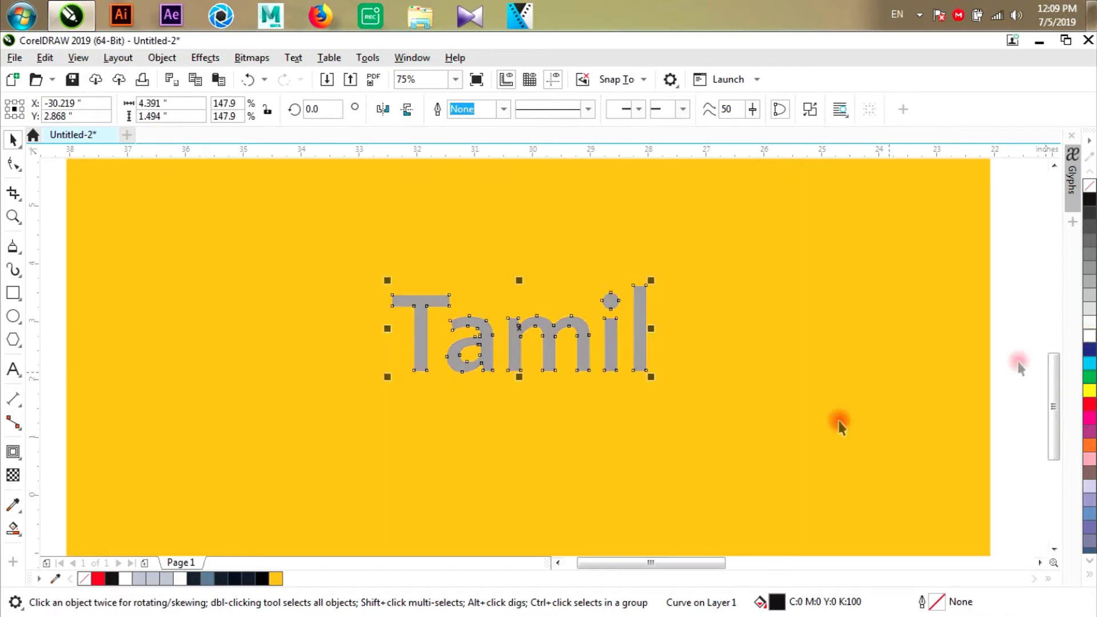
left_click_drag(585, 325, 559, 342)
left_click(687, 345)
scroll(660, 343, "down", 1)
Align the lettering to the yellow rectangle's center both horizontally and vertically.
left_click(626, 345)
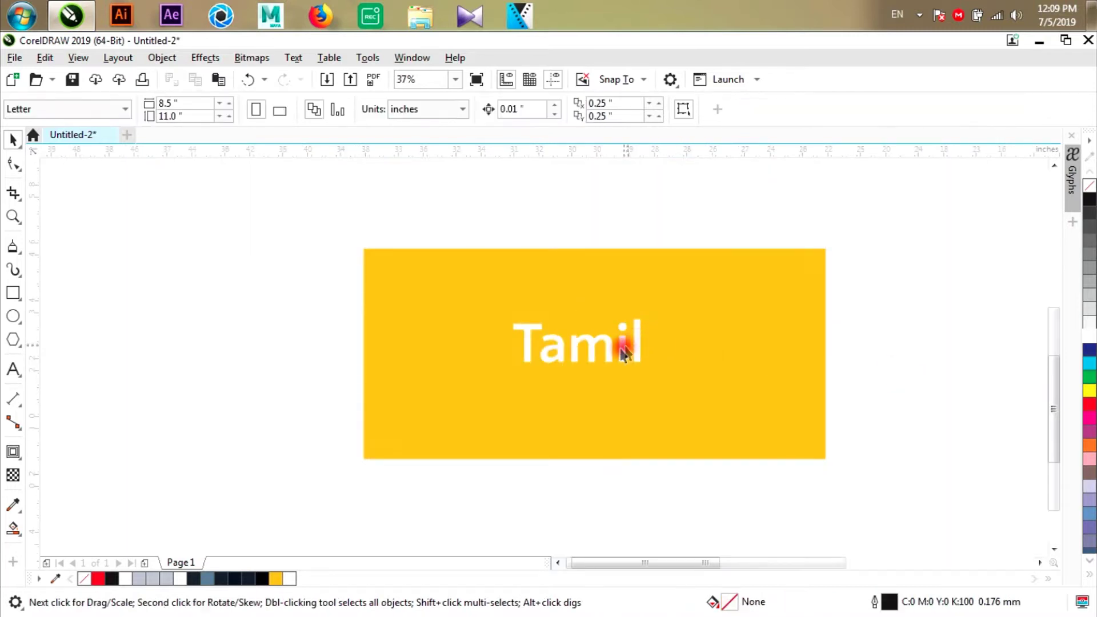
scroll(622, 352, "up", 1)
left_click(750, 335, "shift")
key("e")
key("c")
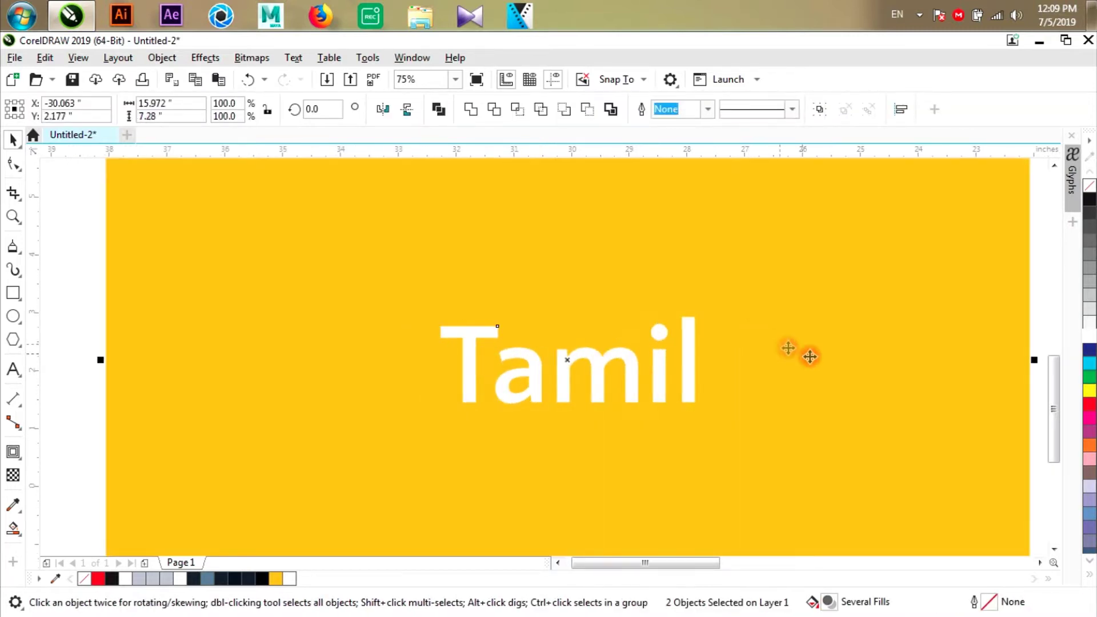
scroll(680, 341, "down", 1)
left_click(1022, 386)
scroll(663, 355, "up", 1)
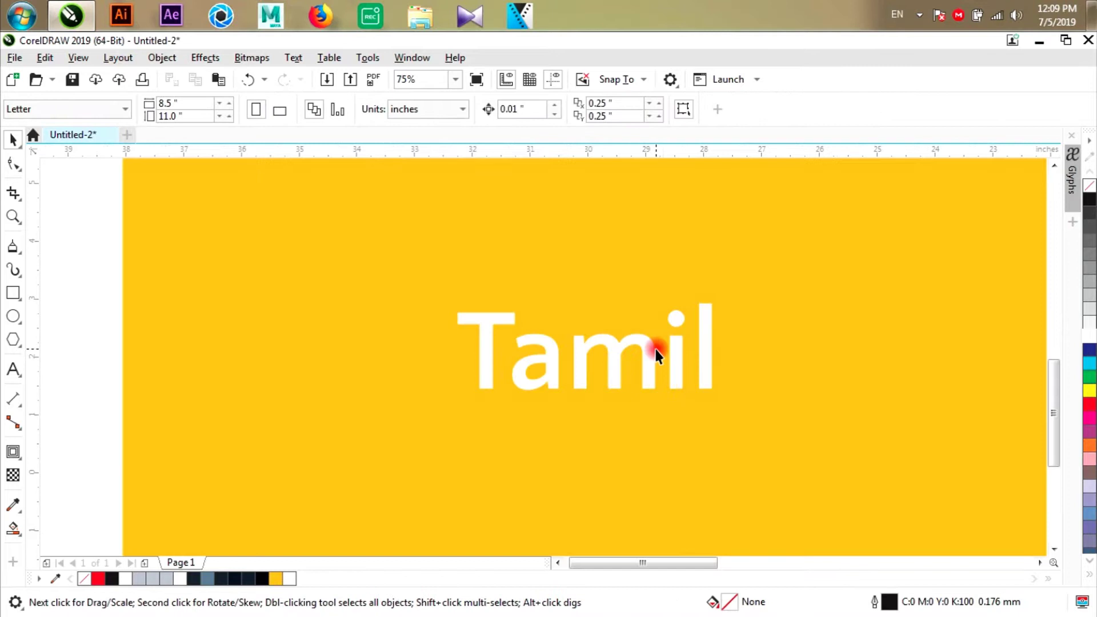
Group the yellow rectangle and the "Tamil" lettering together.
left_click(653, 346)
scroll(652, 346, "down", 1)
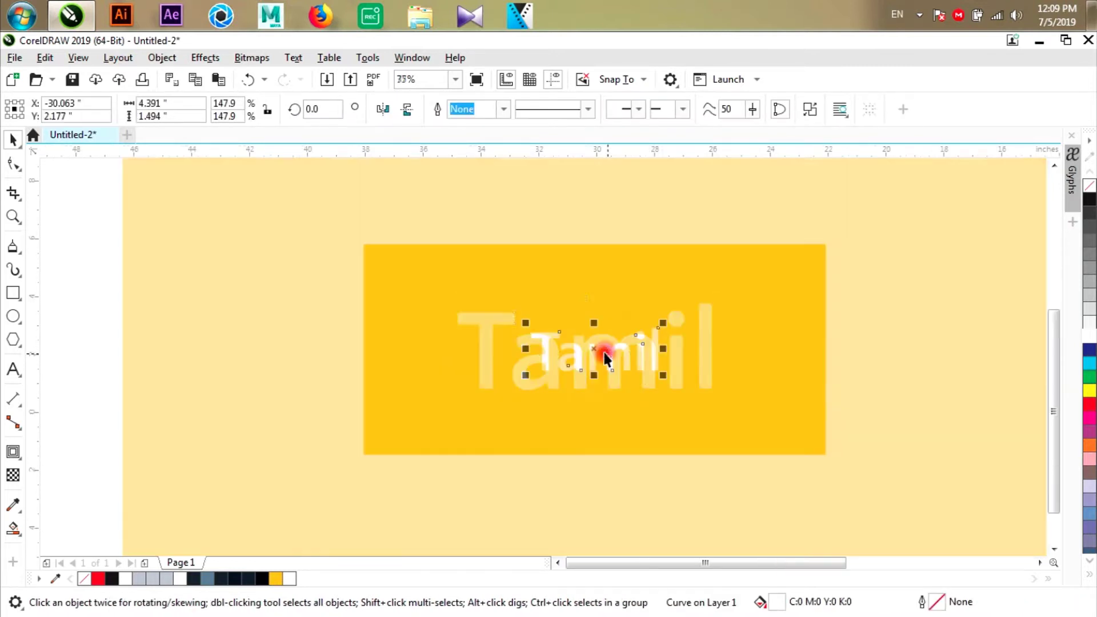
left_click_drag(326, 229, 937, 517)
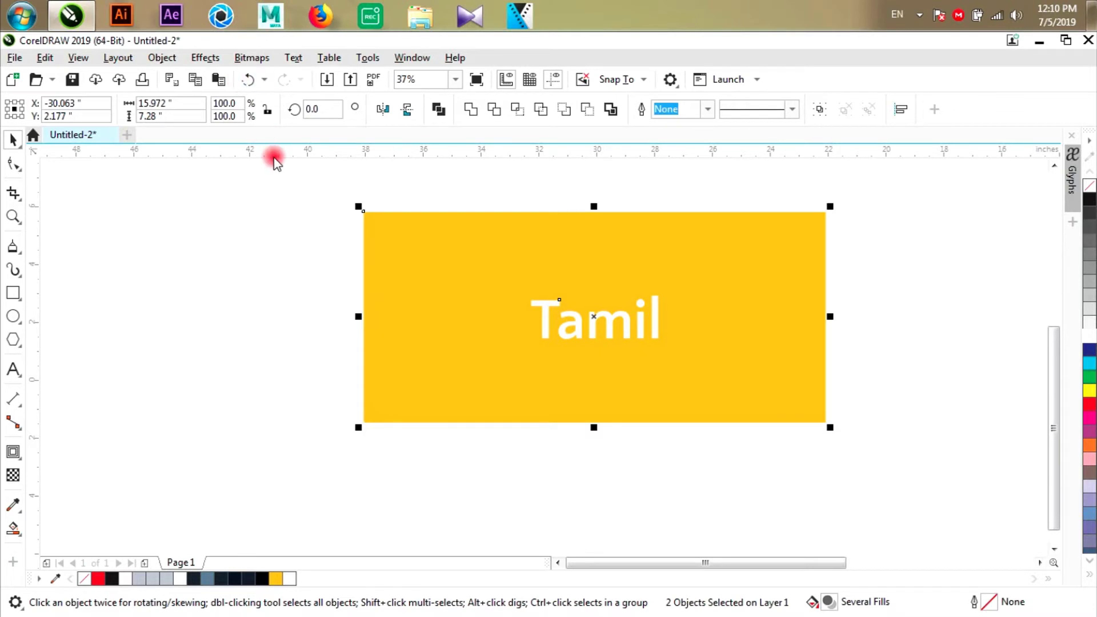
key("ctrl+g")
Apply the Add Perspective effect to the grouped rectangle and lettering.
left_click(206, 57)
mouse_move(246, 59)
mouse_move(164, 59)
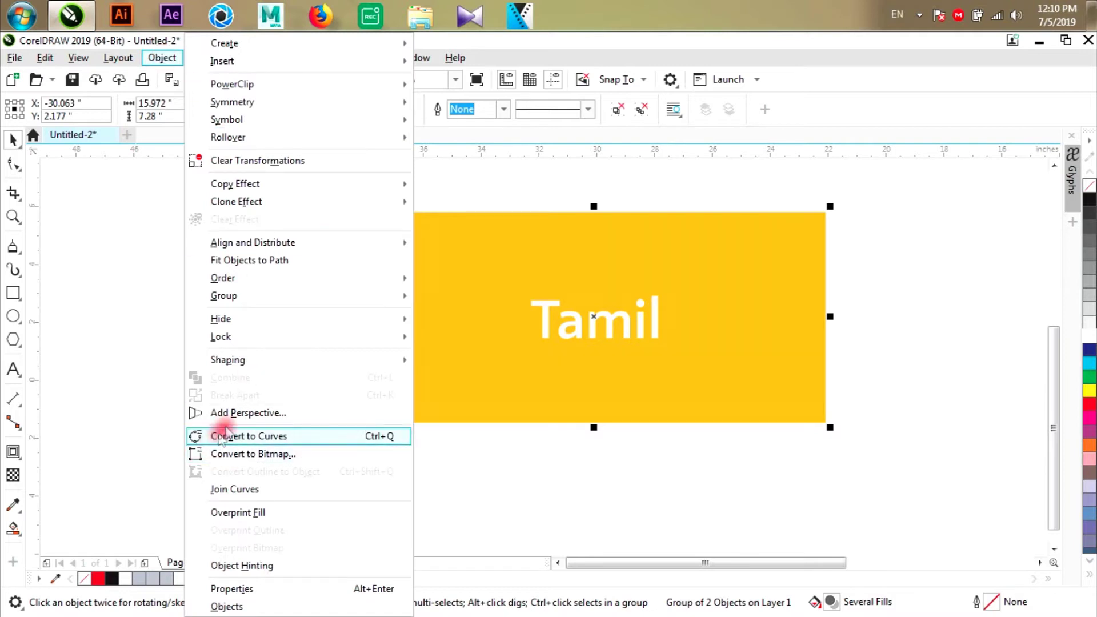
left_click(251, 414)
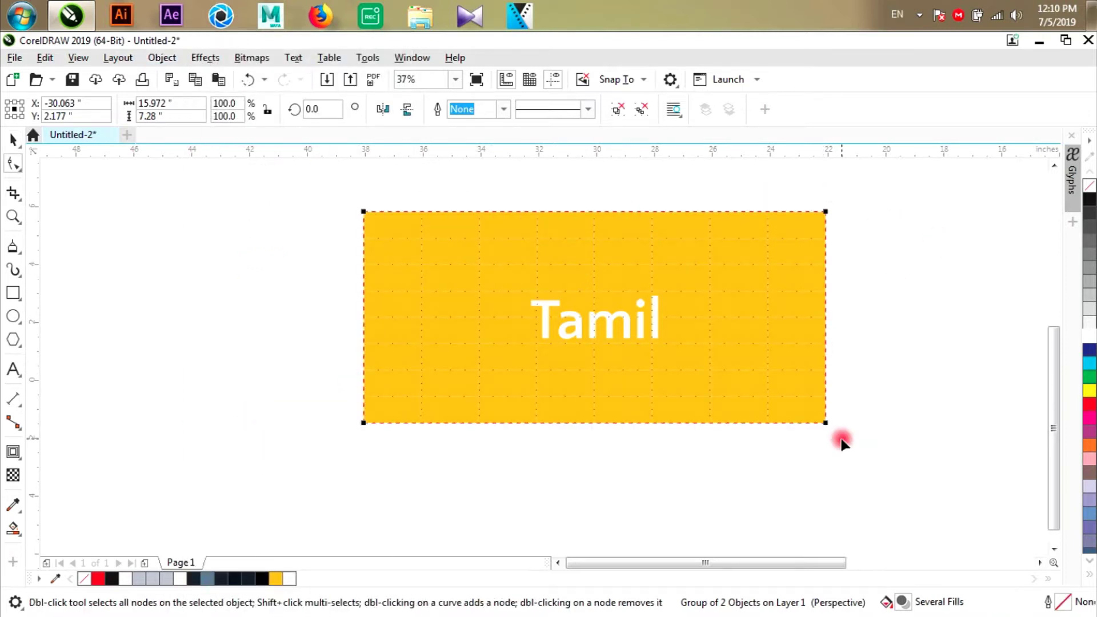
Reshape the group's perspective by moving its four corners, making its left edge short and its right edge tall.
left_click_drag(824, 424, 821, 340)
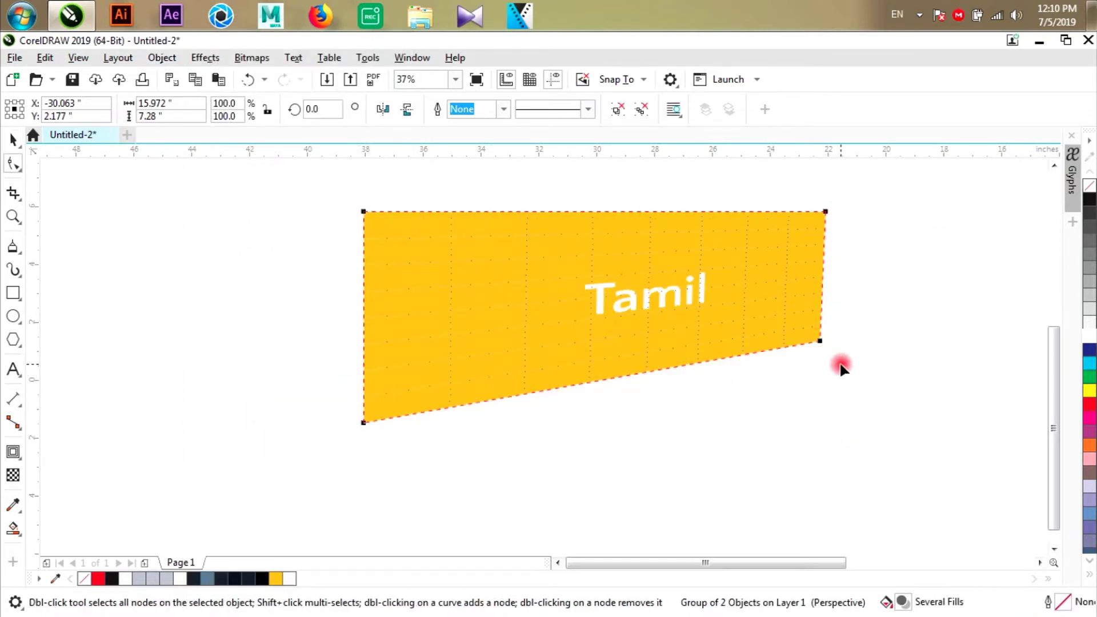
key("ctrl+z")
left_click_drag(827, 210, 748, 222)
left_click_drag(826, 423, 764, 466)
left_click_drag(753, 226, 767, 203)
left_click_drag(372, 212, 372, 275)
left_click_drag(362, 420, 374, 406)
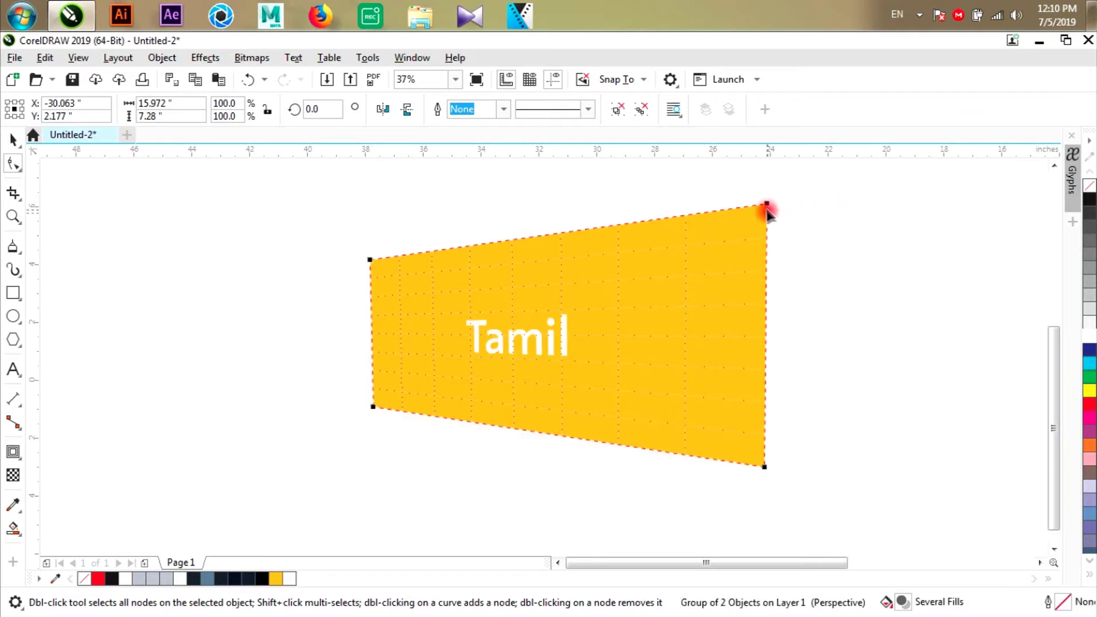
mouse_move(766, 205)
left_mouse_down()
mouse_move(754, 225)
mouse_move(767, 222)
left_mouse_up()
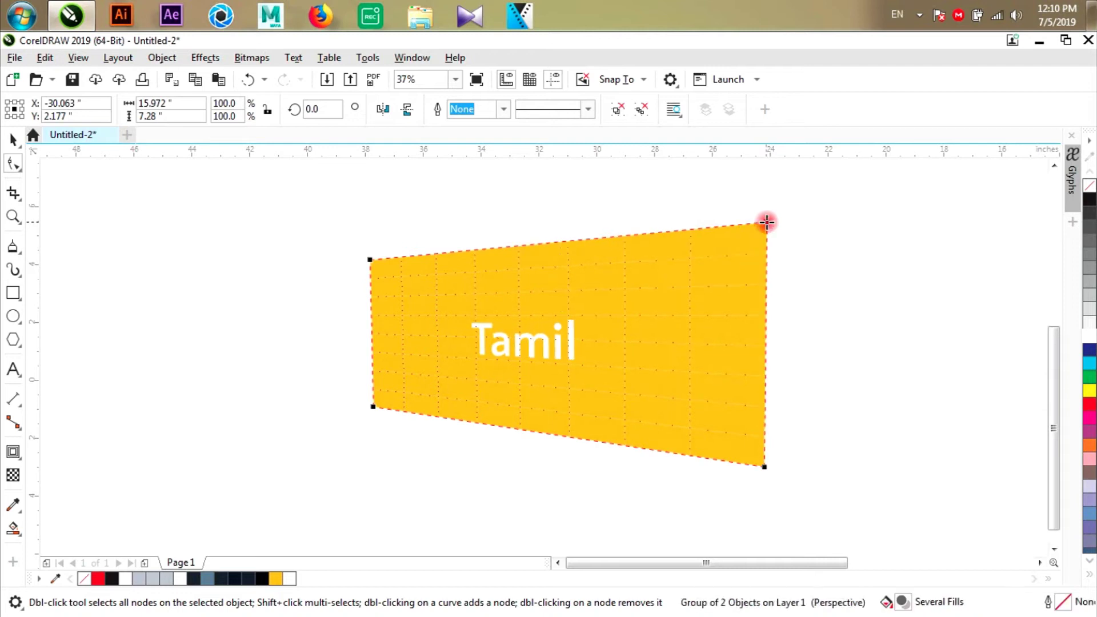
scroll(778, 224, "up", 2)
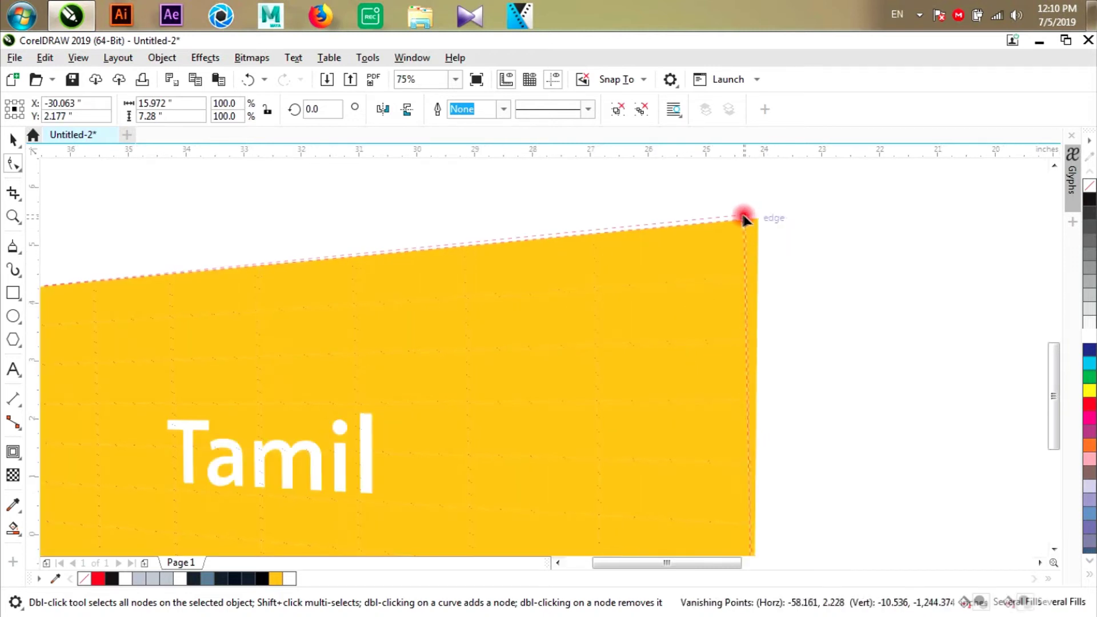
scroll(746, 214, "down", 4)
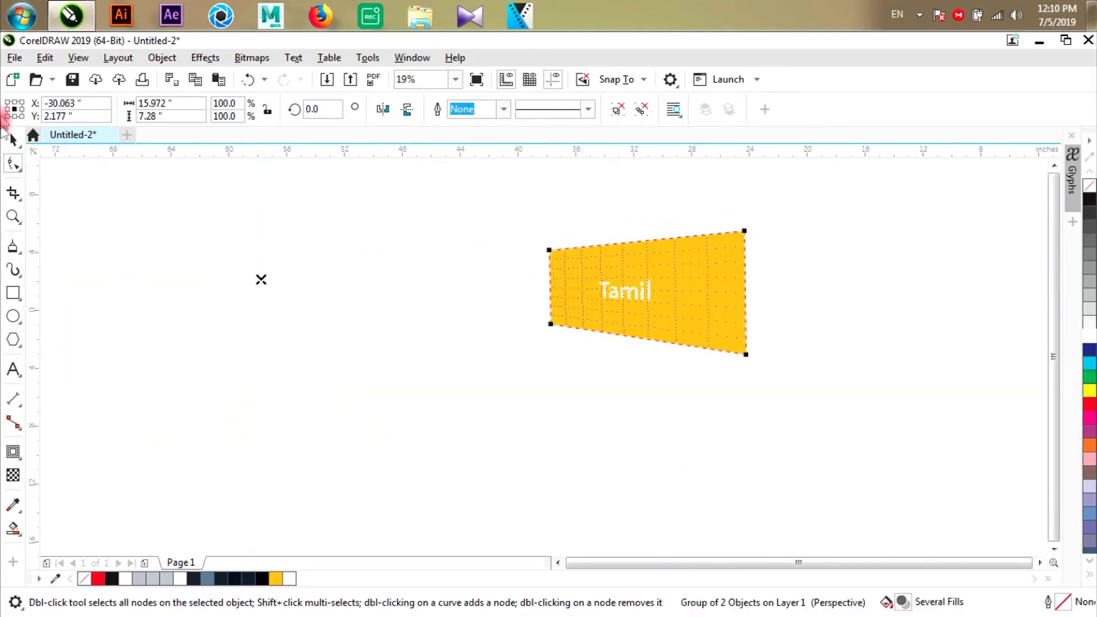
Narrow the perspective group horizontally to about 83.6%, about 11.4 inches wide, keeping its height.
left_click(20, 138)
left_click_drag(746, 292, 721, 290)
left_click(746, 299)
scroll(611, 270, "up", 1)
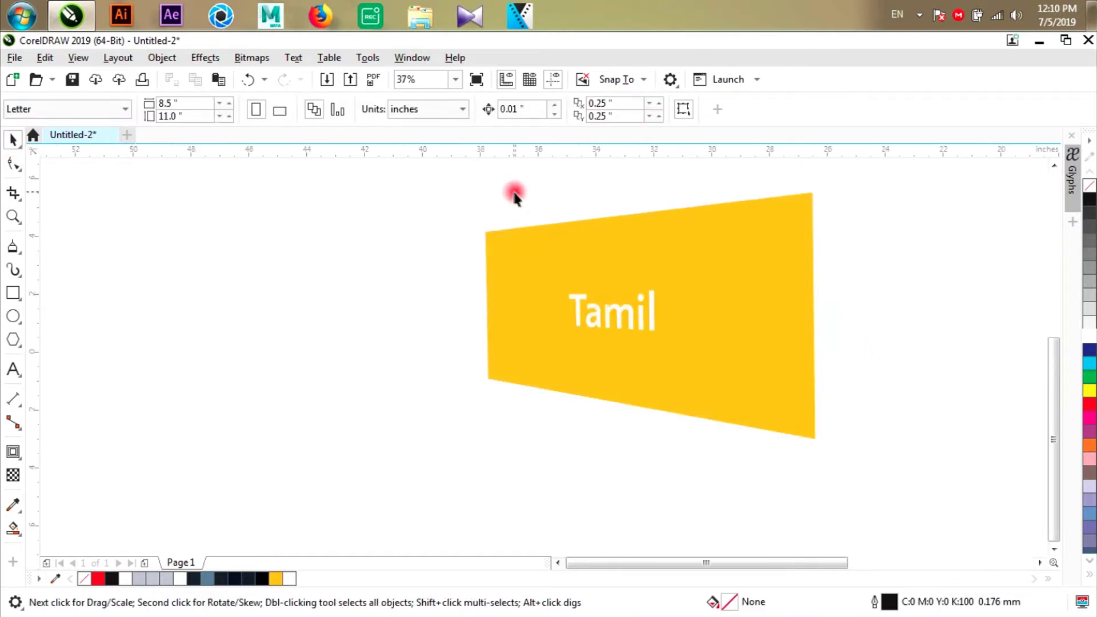
Ungroup all objects, then enlarge the lettering to about 5.23 by 2.46 inches and shift it toward the panel's middle.
left_click(658, 297)
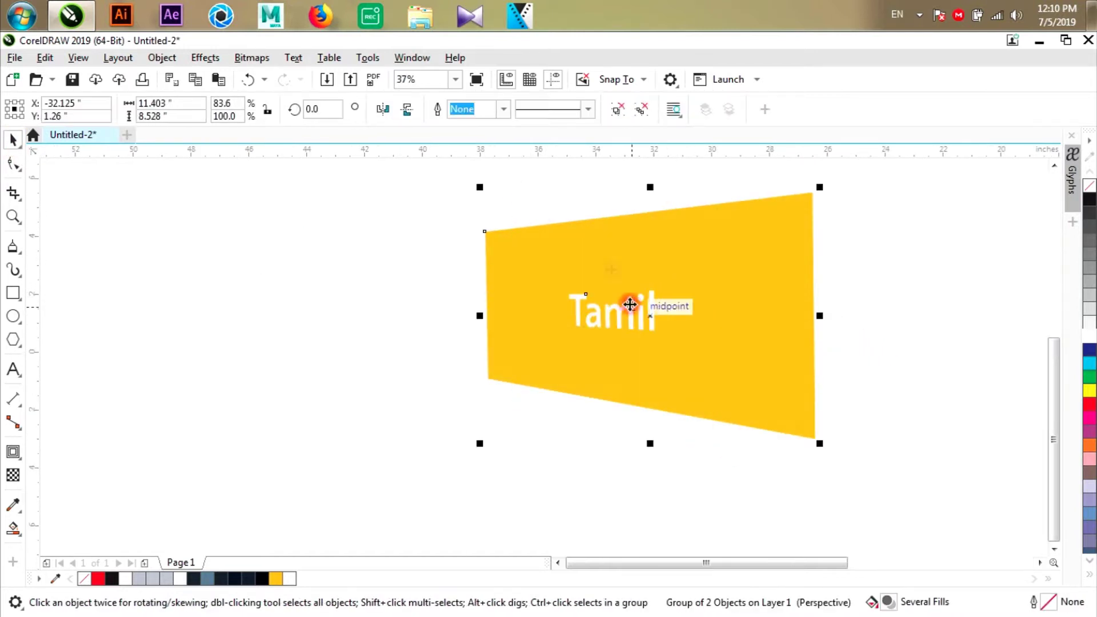
left_click(644, 108)
left_click_drag(541, 176, 710, 333)
left_click_drag(656, 286, 681, 294)
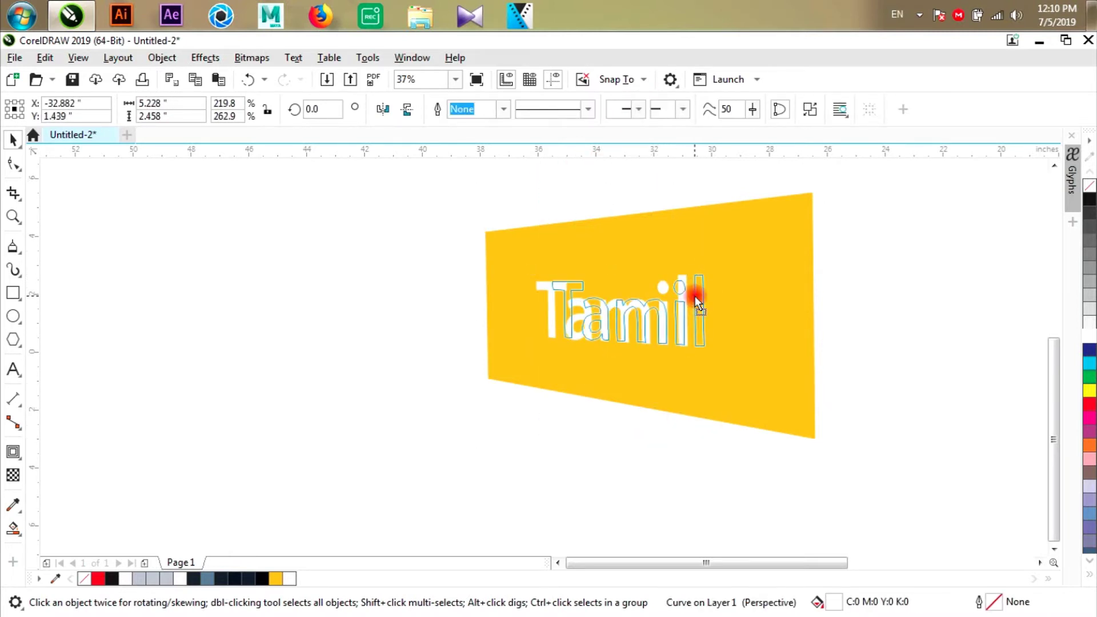
left_click(932, 304)
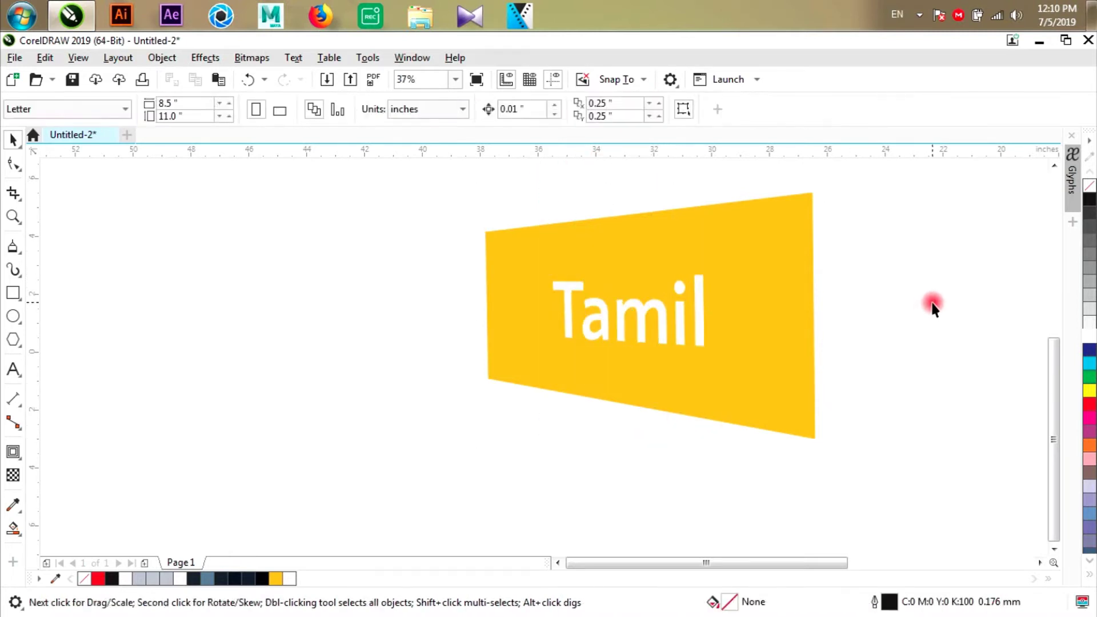
Nudge the "Tamil" lettering slightly upward on the yellow panel.
scroll(571, 284, "up", 2)
left_click(571, 286)
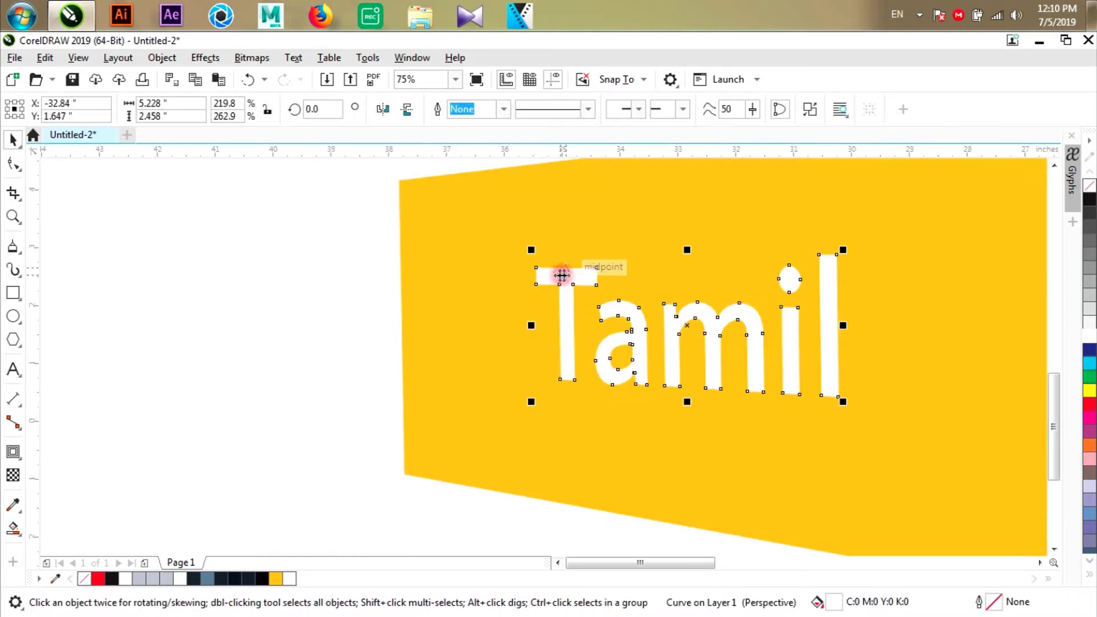
scroll(608, 197, "down", 2)
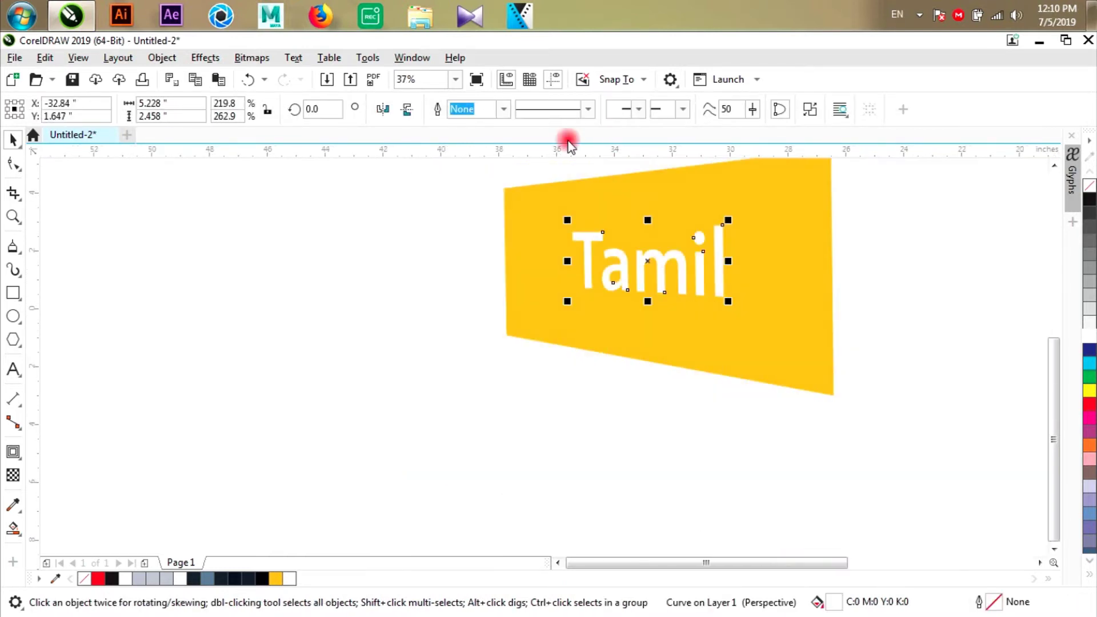
scroll(529, 264, "down", 2)
scroll(535, 271, "up", 2)
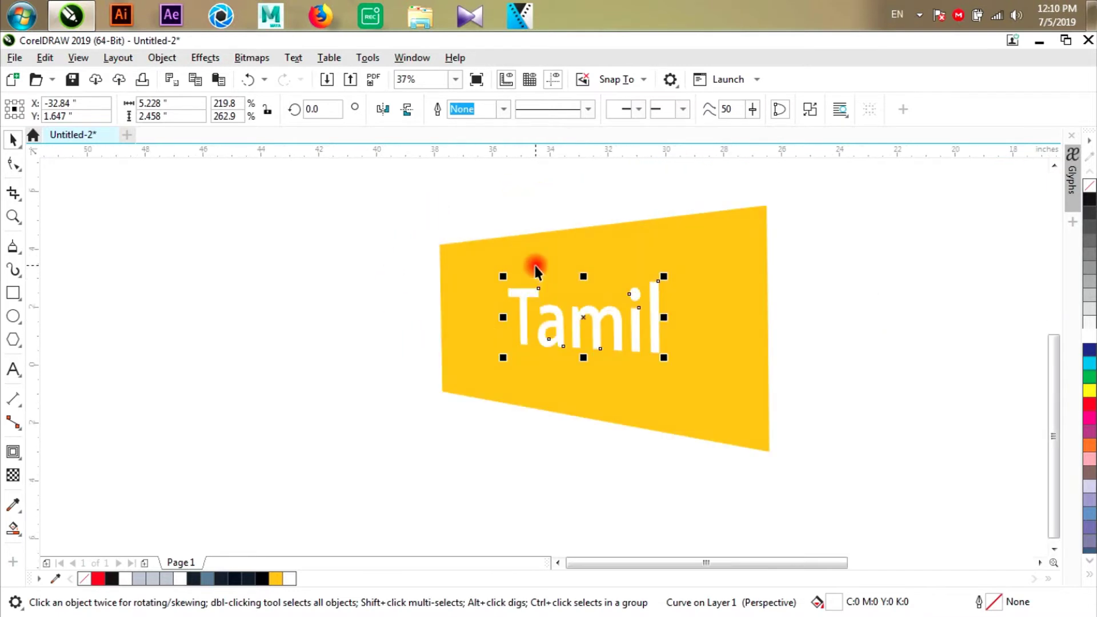
left_click(823, 320)
scroll(620, 297, "up", 4)
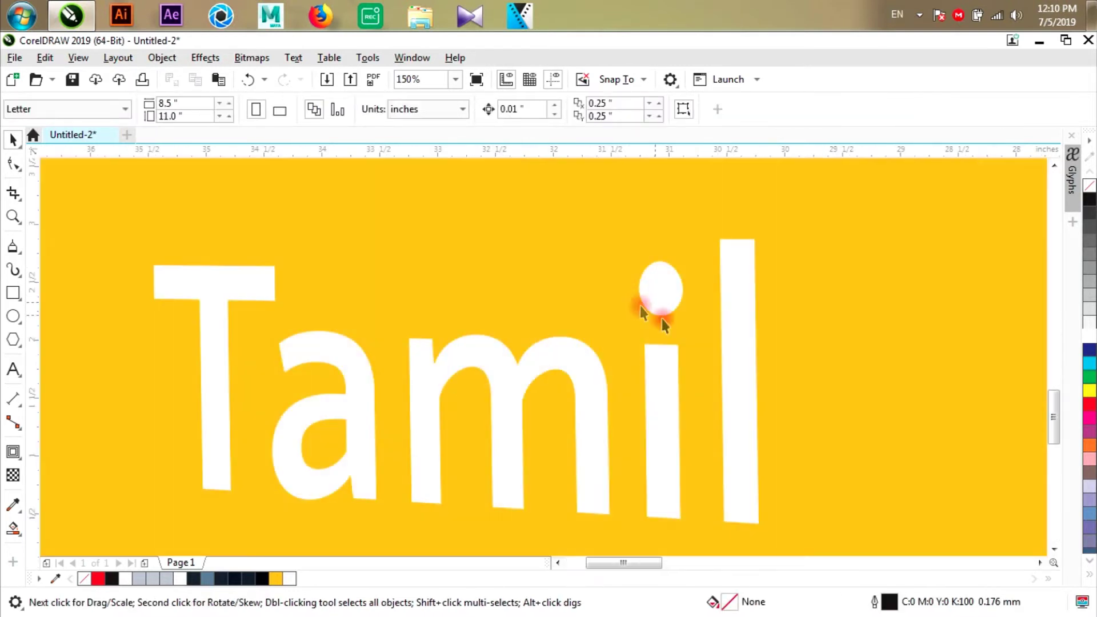
scroll(688, 327, "down", 2)
left_click(721, 321)
left_click_drag(719, 323, 705, 318)
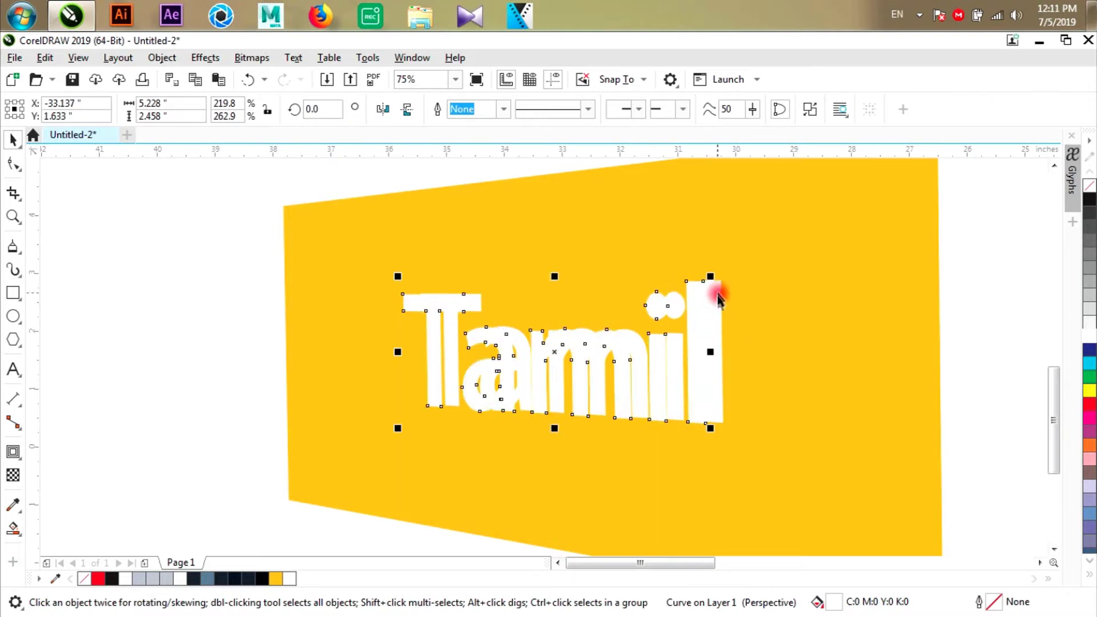
scroll(717, 296, "up", 2)
left_click_drag(704, 270, 715, 255)
left_click_drag(687, 290, 678, 291)
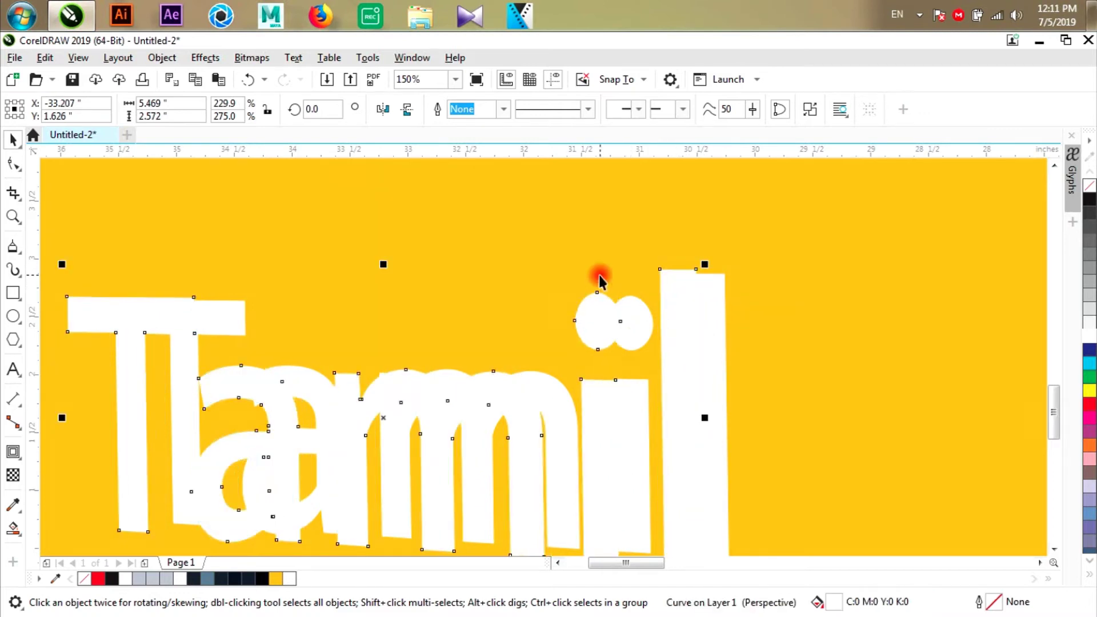
scroll(601, 275, "down", 2)
left_click(868, 327)
scroll(634, 289, "up", 2)
left_click(569, 260)
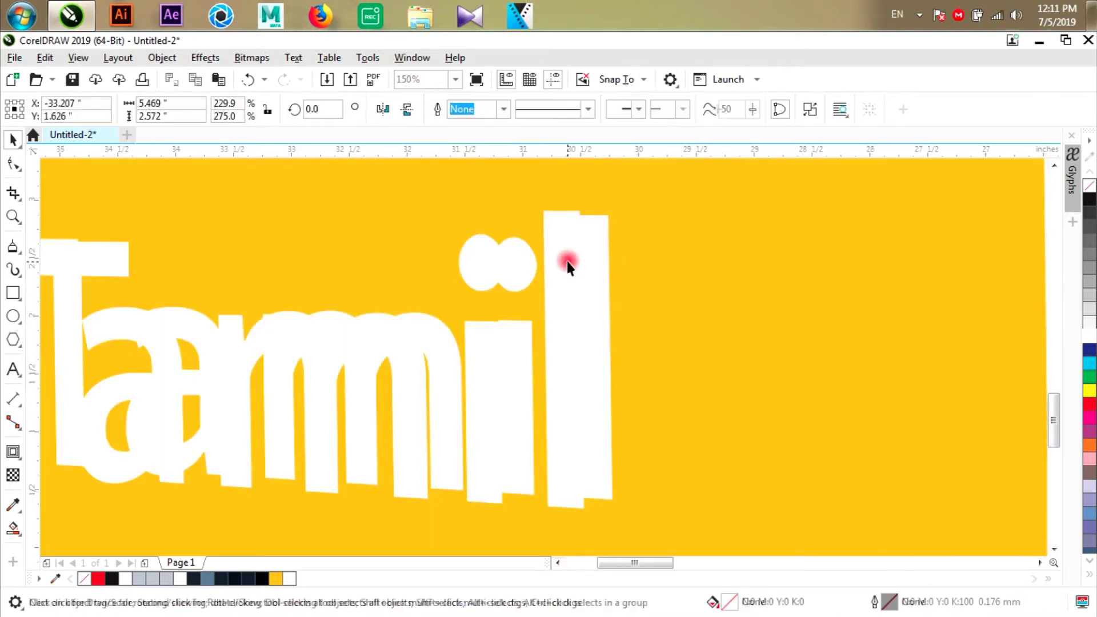
key("Delete")
scroll(577, 282, "down", 3)
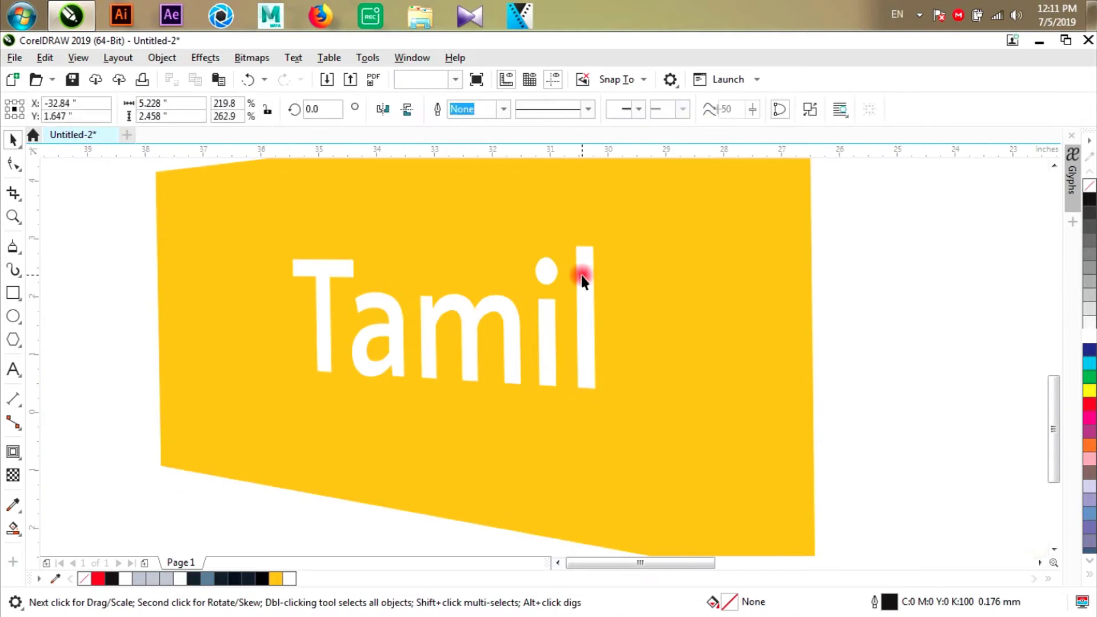
Duplicate the "Tamil" lettering with a slight leftward offset and enlarge the copy to about 2.66 inches tall.
scroll(581, 274, "up", 3)
left_click(589, 262)
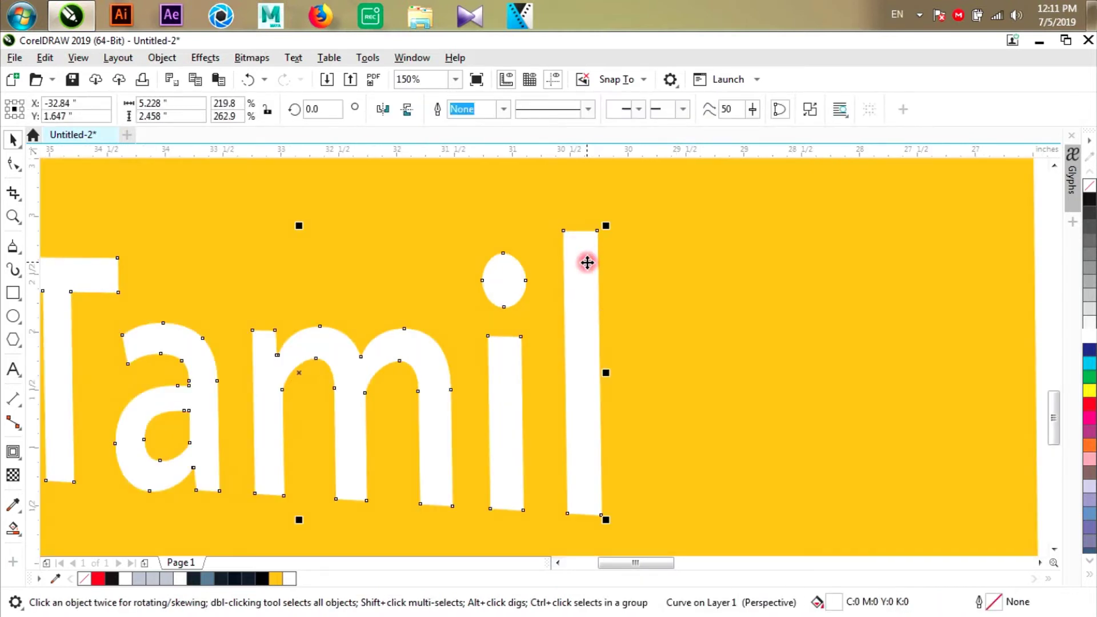
left_click_drag(587, 262, 575, 280)
key("Delete")
key("ctrl+z")
left_click_drag(557, 301, 544, 302)
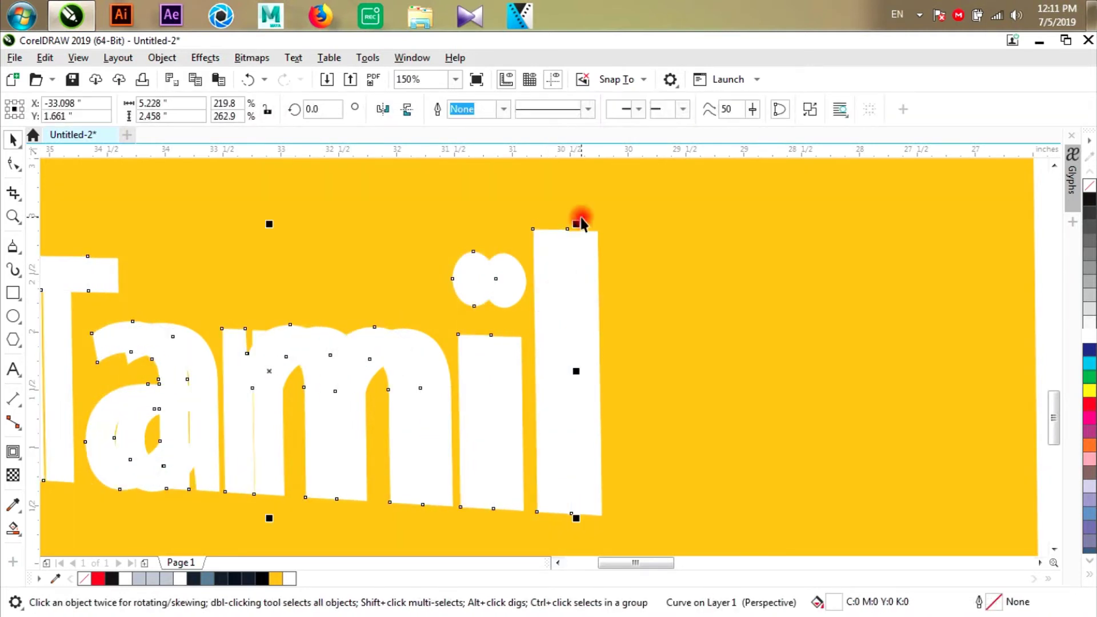
left_click_drag(575, 227, 562, 250)
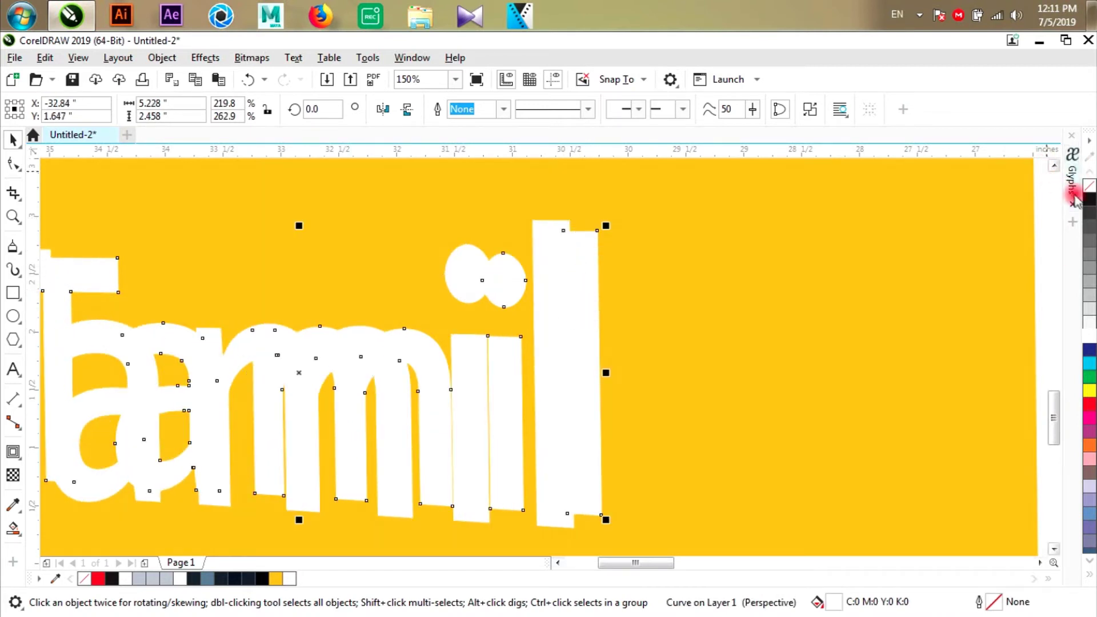
Fill the original rear "Tamil" lettering with 90% black.
left_click(1088, 216)
scroll(614, 379, "down", 2)
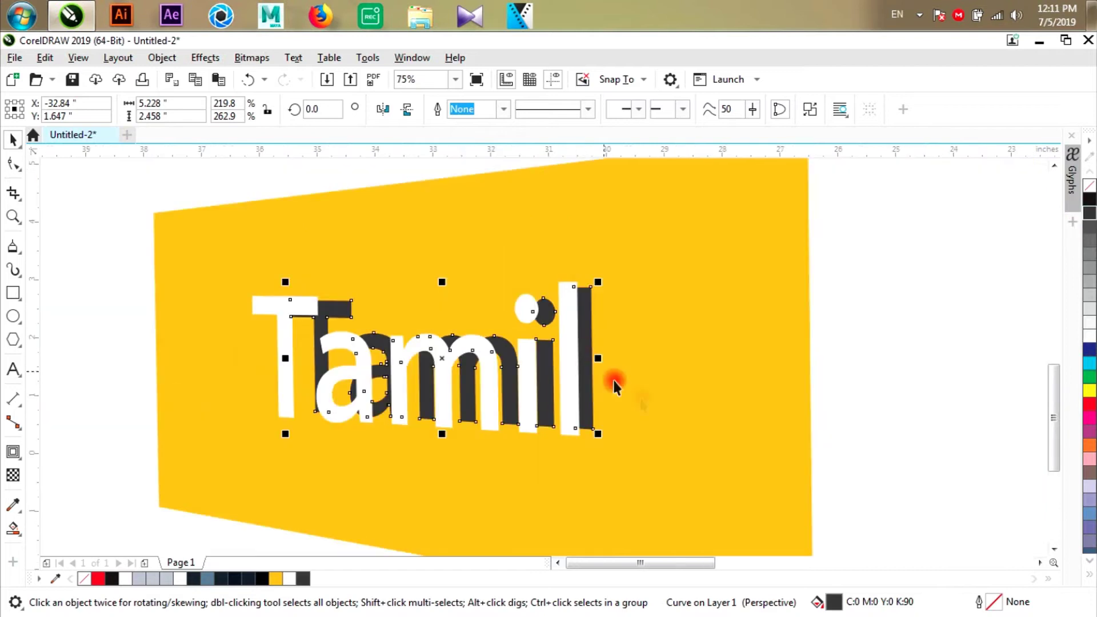
left_click(889, 374)
Narrow the white front lettering from its left side to about 5.24 inches wide.
scroll(318, 336, "up", 2)
left_click(301, 311)
left_click_drag(182, 387, 228, 386)
scroll(394, 344, "down", 2)
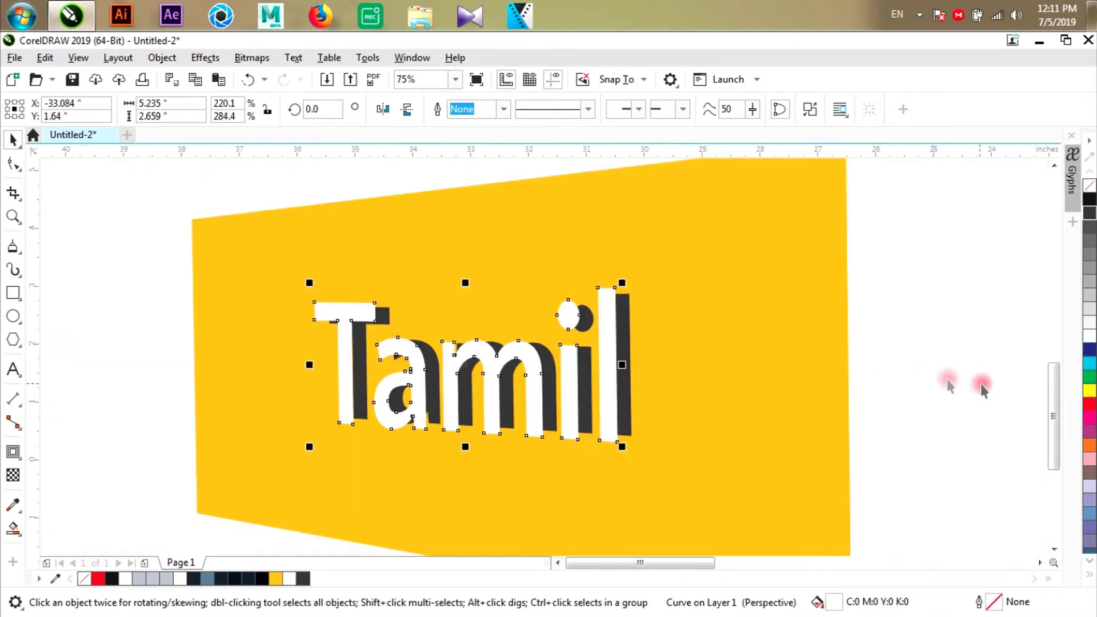
Reposition the white front lettering over the dark copy and shrink it to about 5.00 by 2.54 inches.
left_click(974, 385)
scroll(658, 387, "up", 2)
left_click(618, 352)
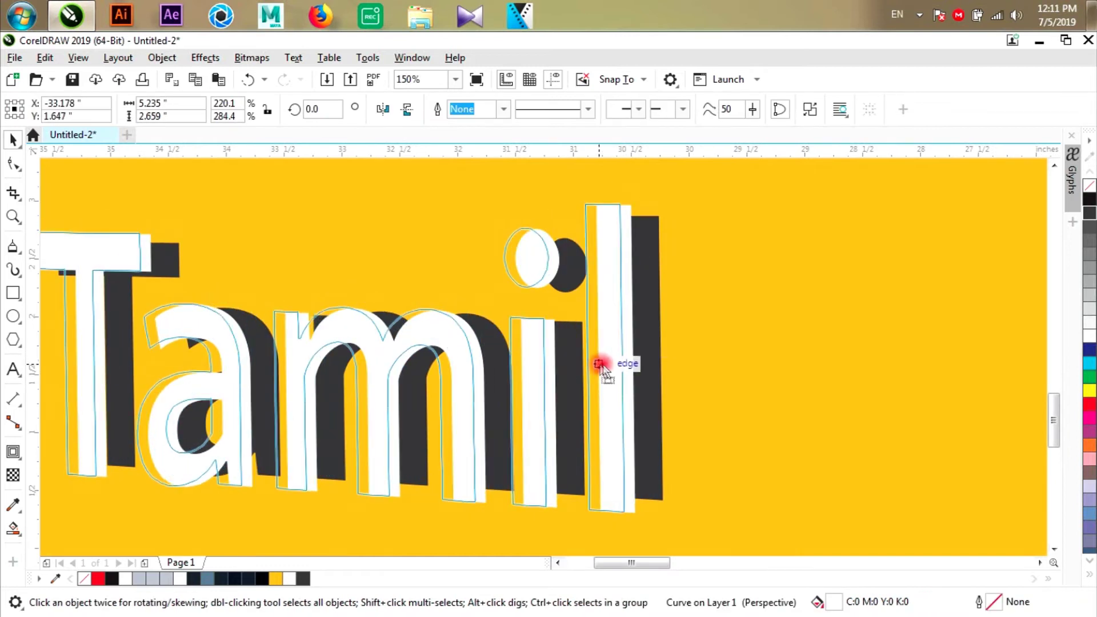
left_click(607, 364)
left_click_drag(639, 199, 625, 200)
left_click_drag(604, 245, 616, 247)
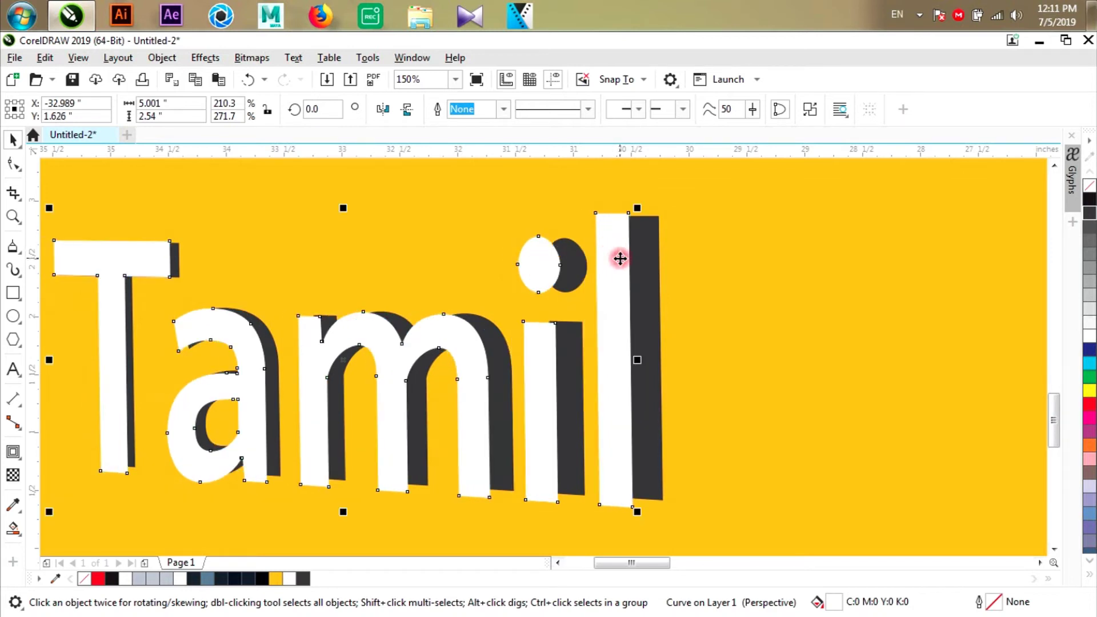
Nudge the white lettering slightly up and right, and stretch its left side to about 5.24 inches wide.
key("Up")
key("Right")
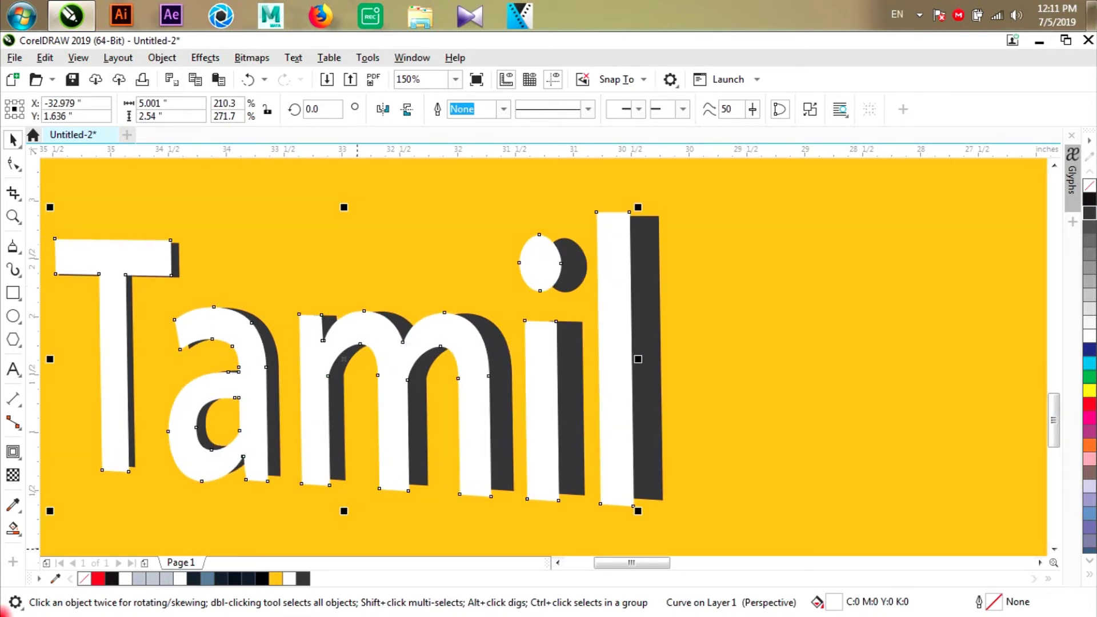
left_click_drag(49, 359, 144, 368)
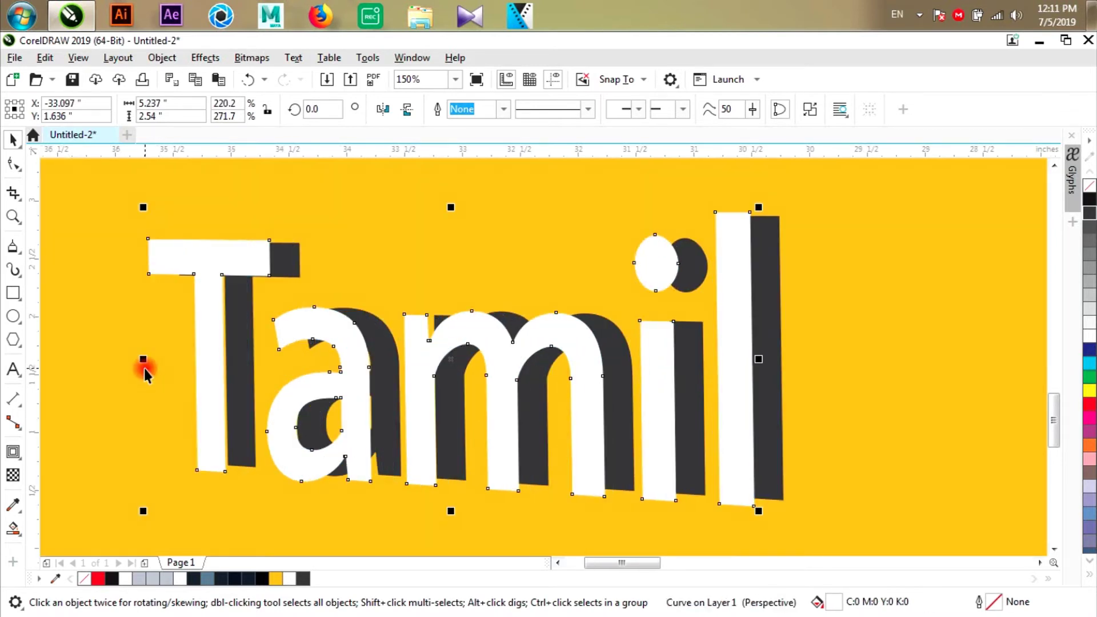
Blend the white front lettering into the dark lettering behind it to form a solid depth.
left_click(17, 459)
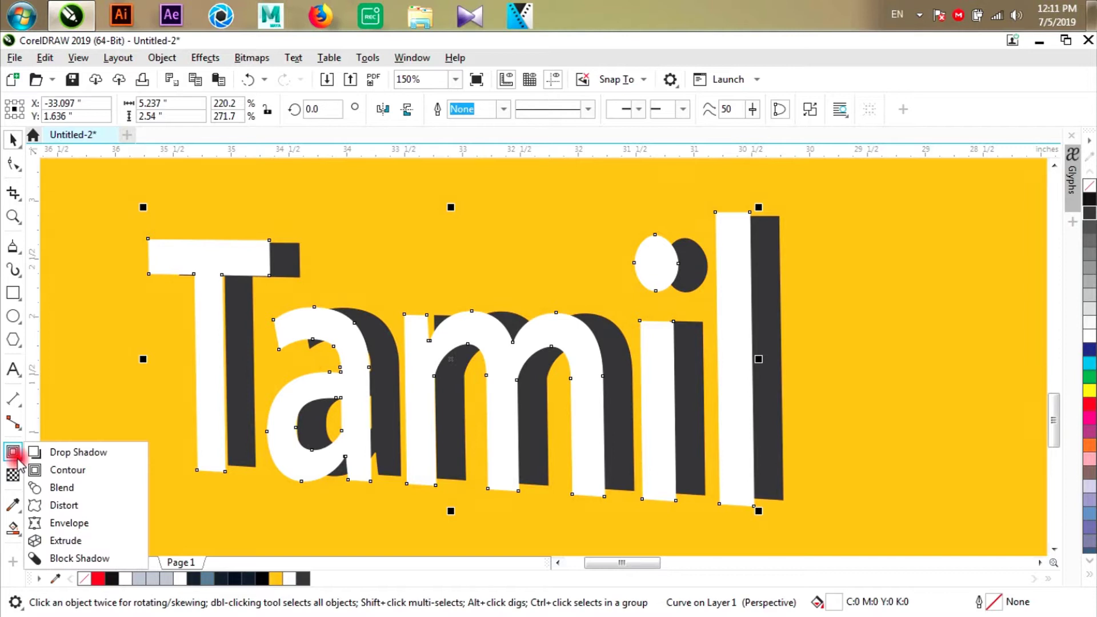
left_click(62, 488)
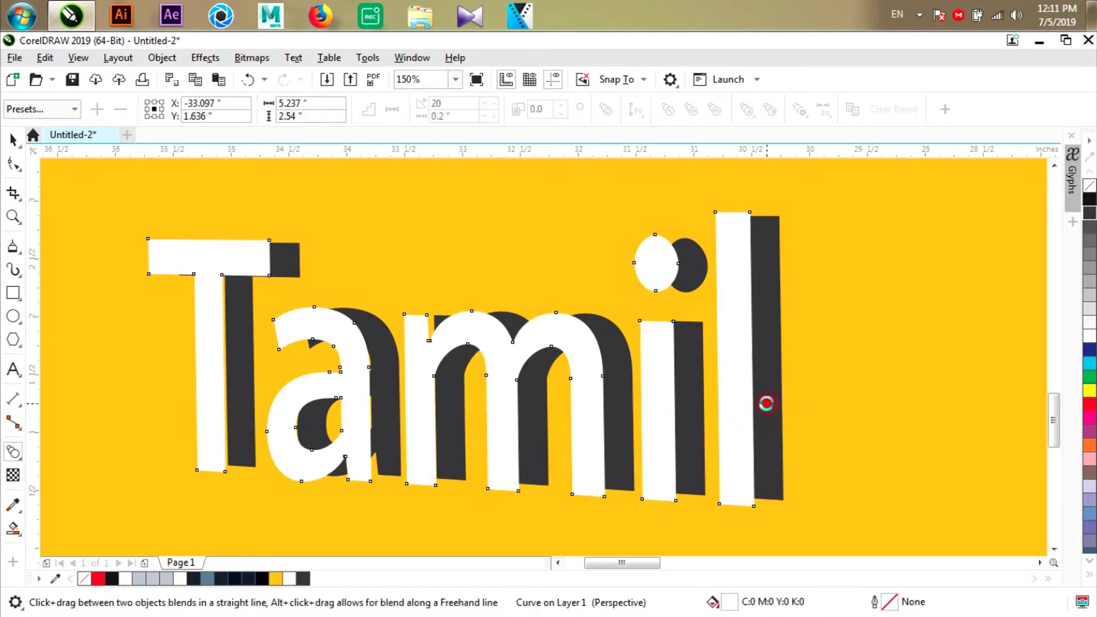
scroll(553, 378, "down", 1)
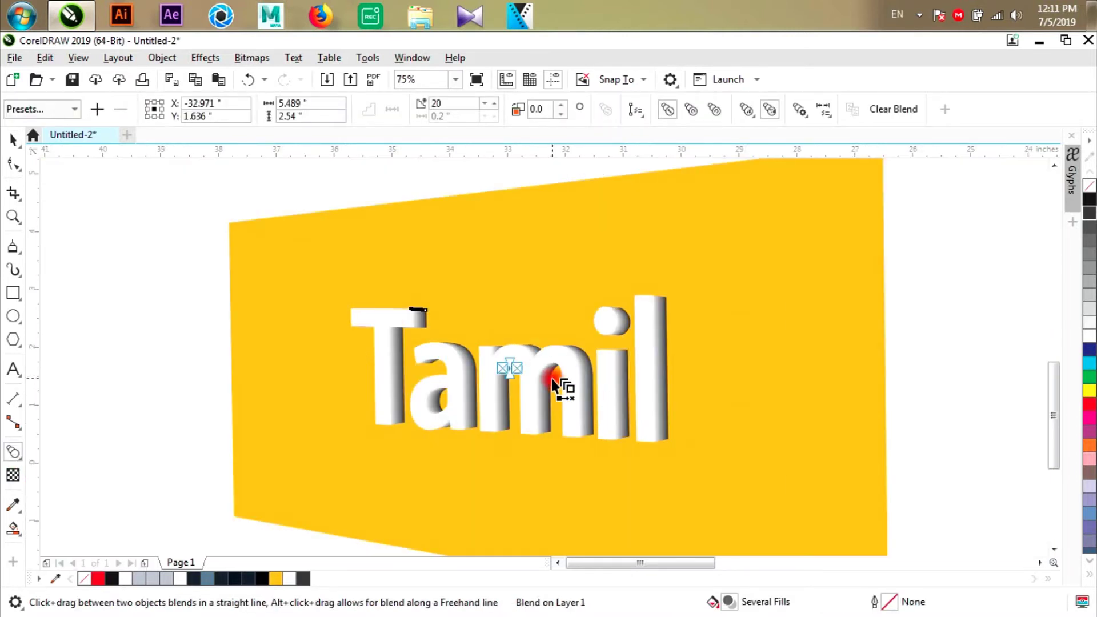
left_click(12, 142)
left_click(915, 331)
Select the lettering blend and set its number of blend steps to 50.
scroll(657, 337, "up", 2)
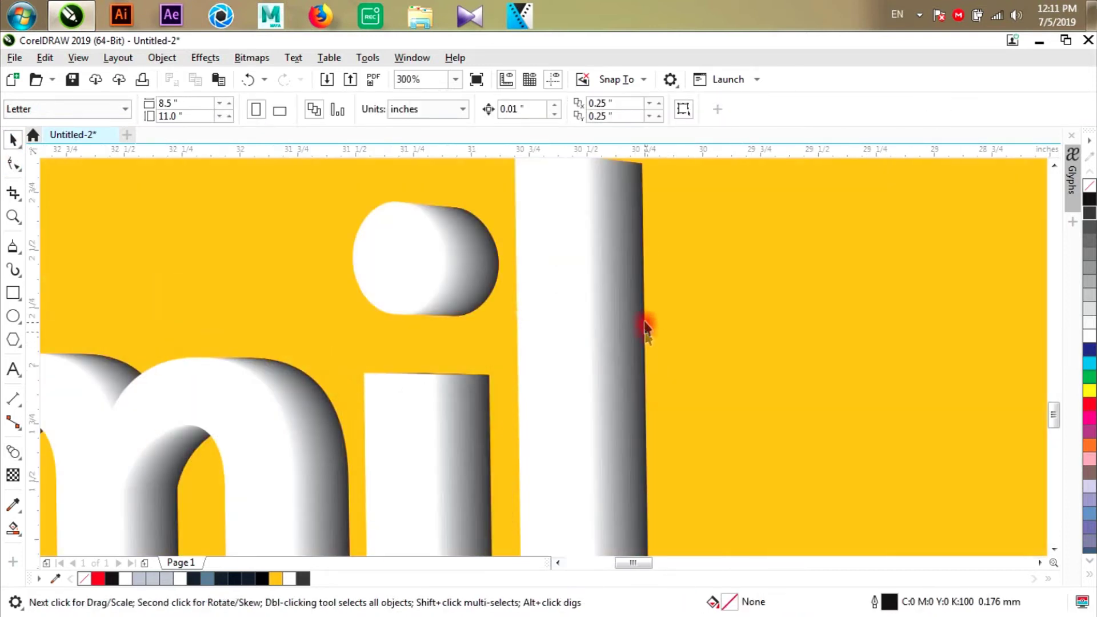
left_click(607, 335)
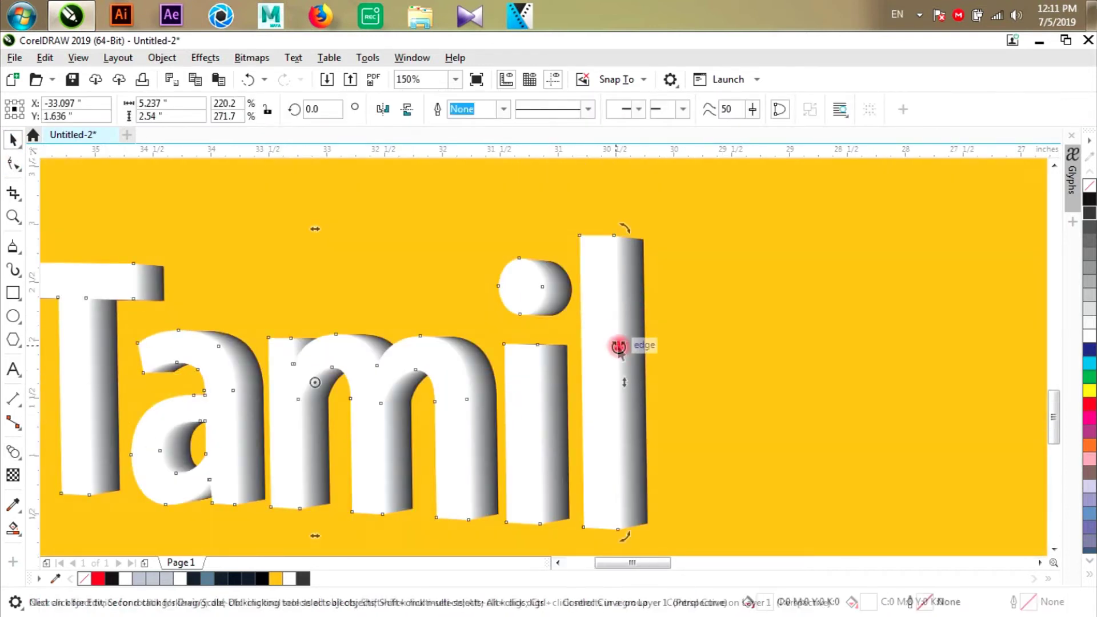
left_click(628, 361)
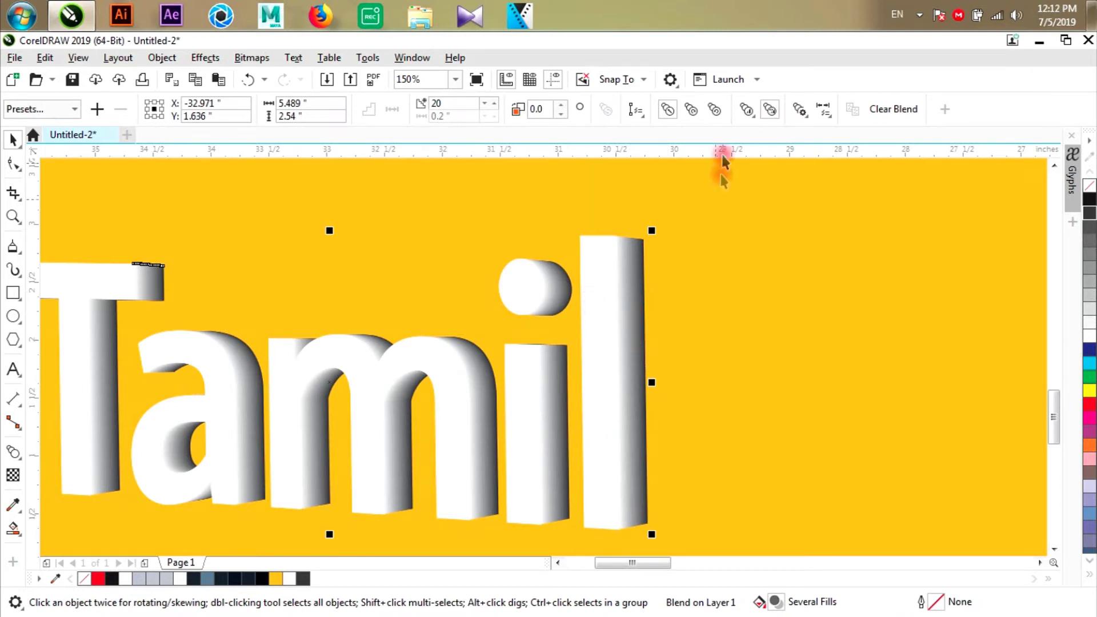
left_click(454, 104)
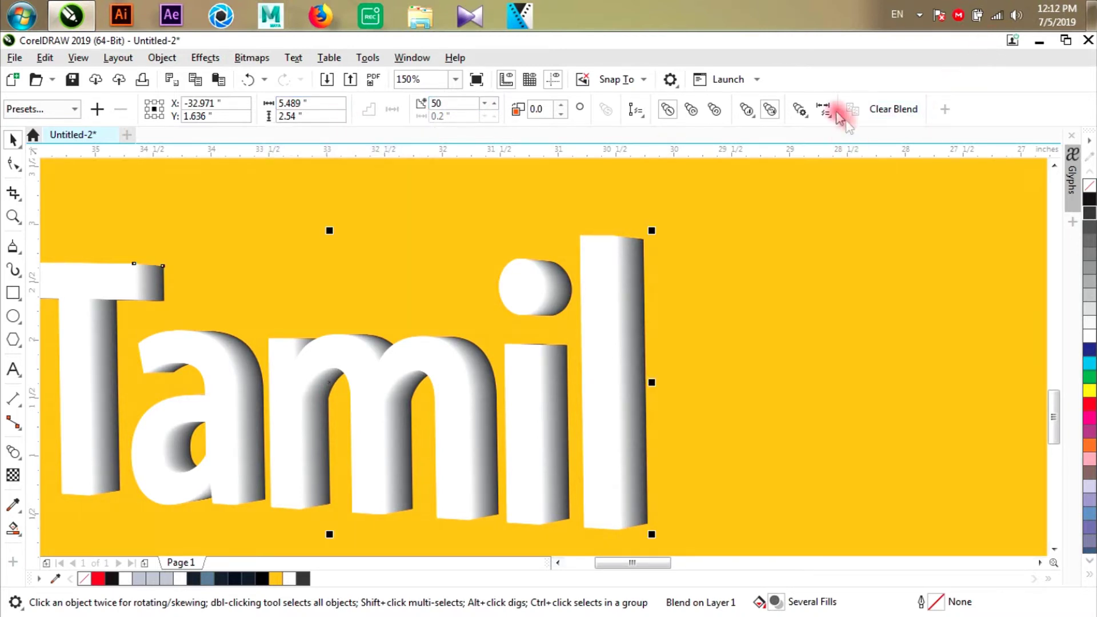
left_click(797, 109)
left_click(709, 119)
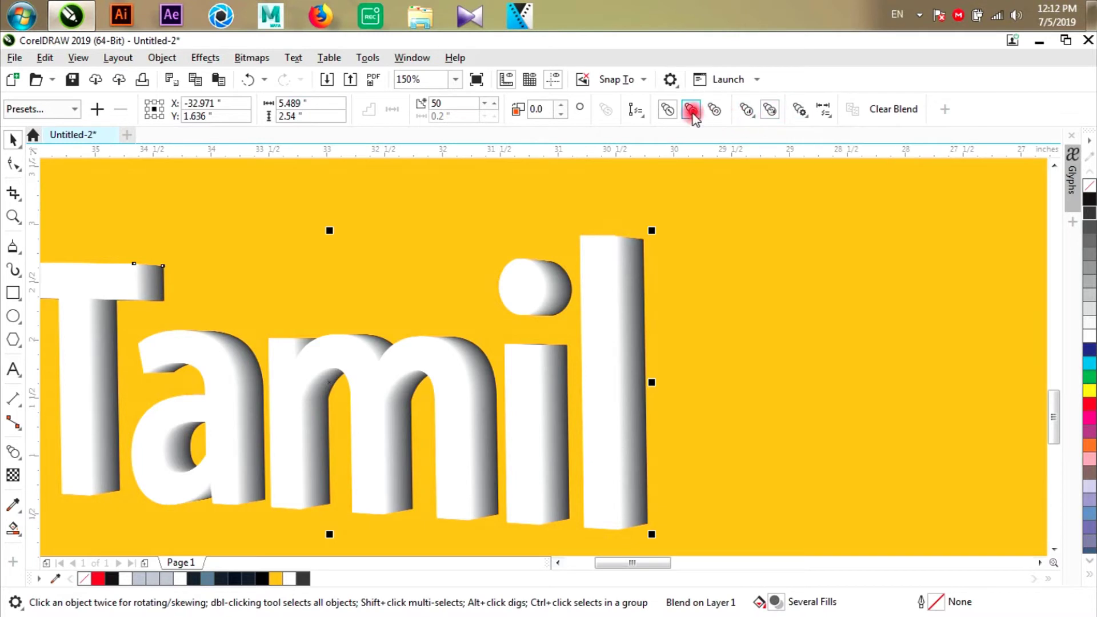
left_click(633, 109)
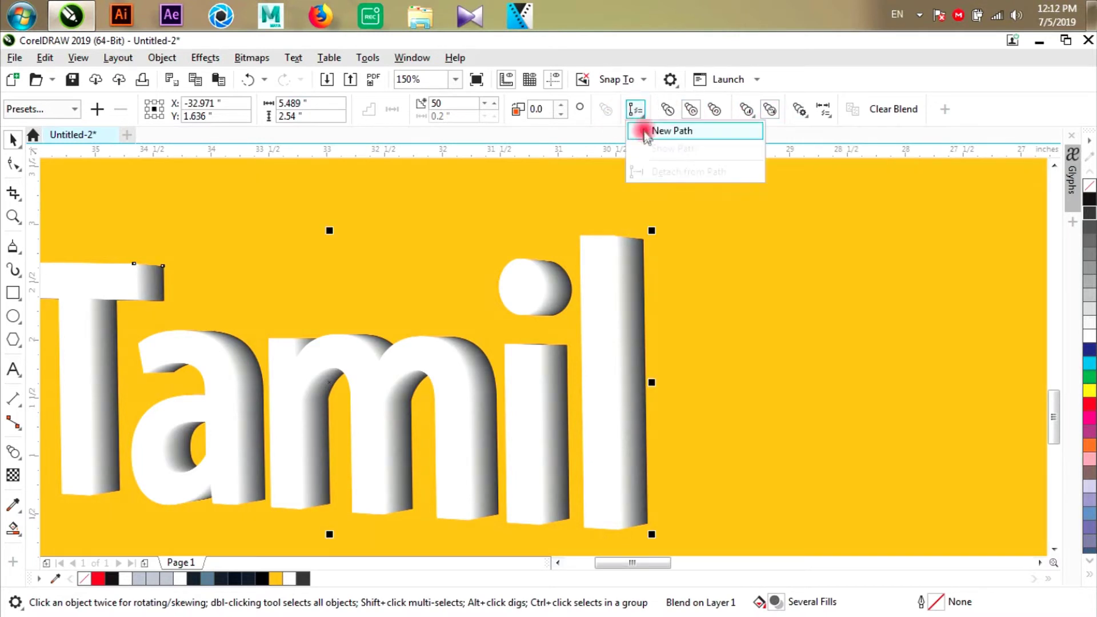
left_click(577, 118)
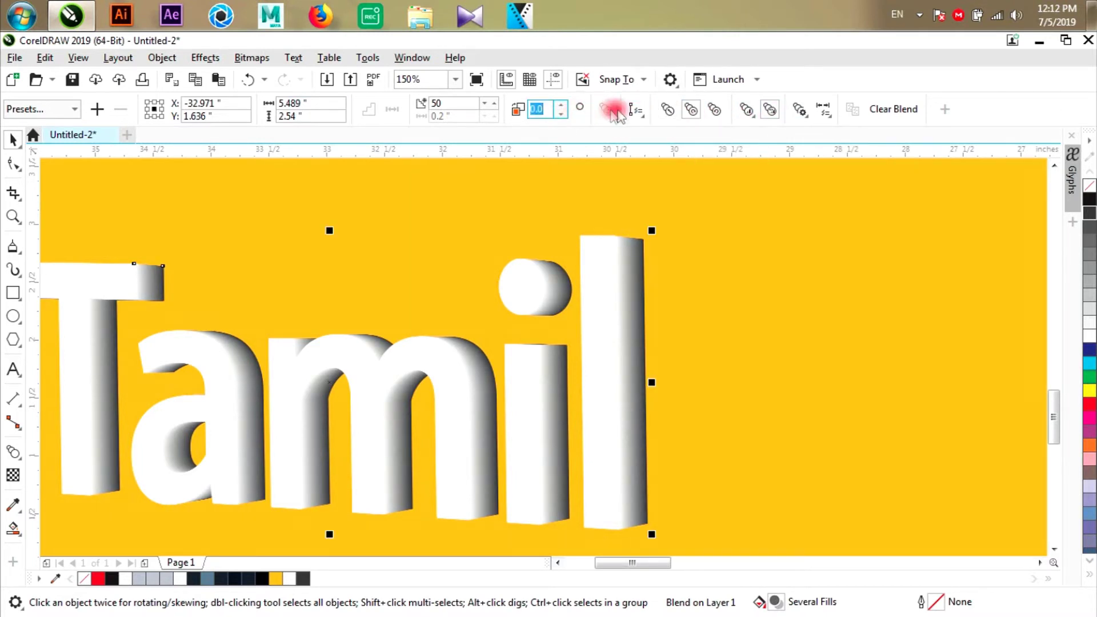
left_click(667, 110)
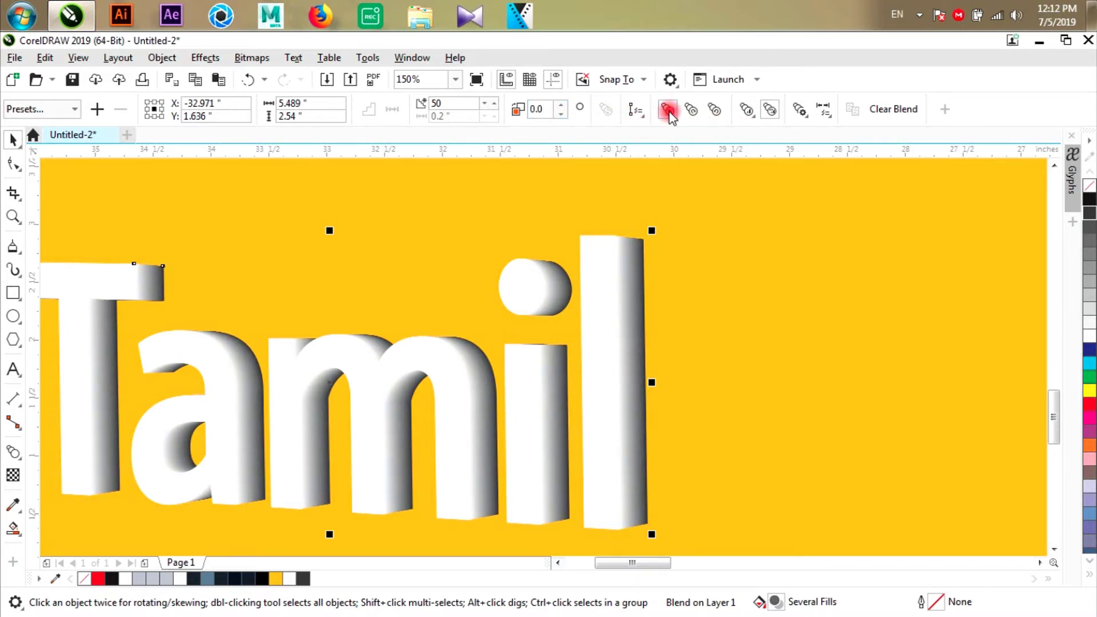
Unlink the blend's object and color acceleration and increase the object acceleration.
left_click(747, 109)
left_click(747, 111)
left_click(746, 111)
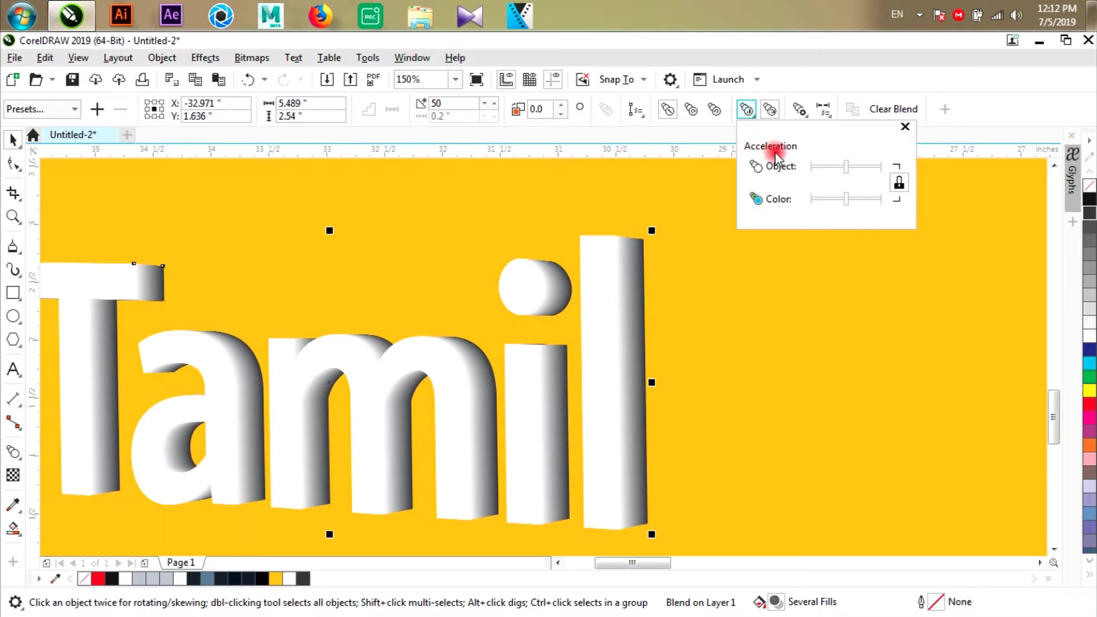
left_click(831, 200)
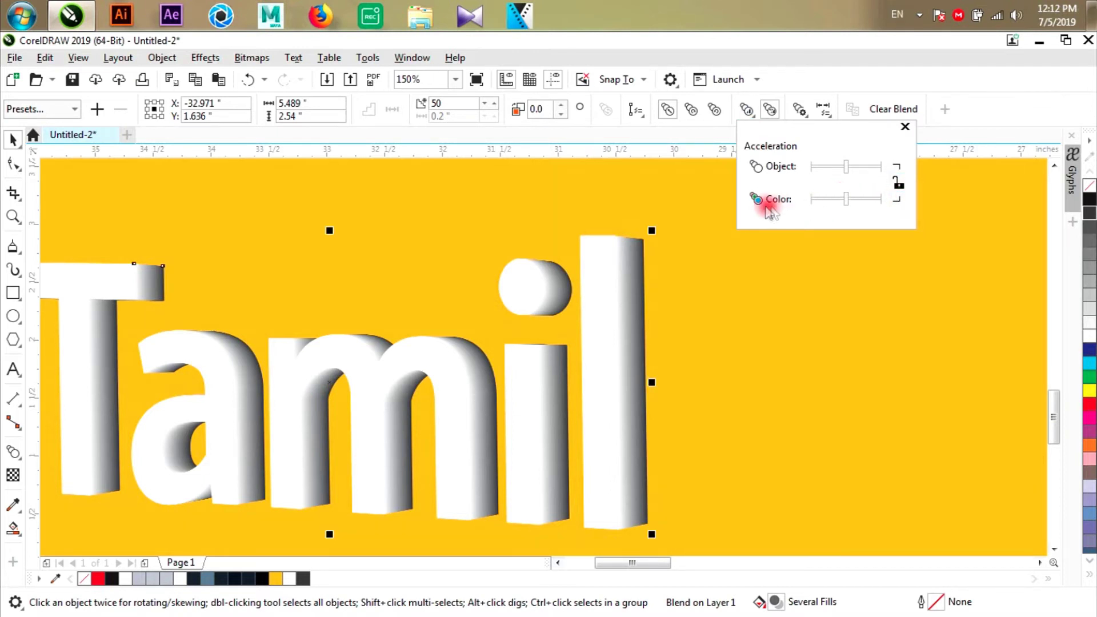
left_click_drag(863, 175, 859, 170)
left_click(869, 170)
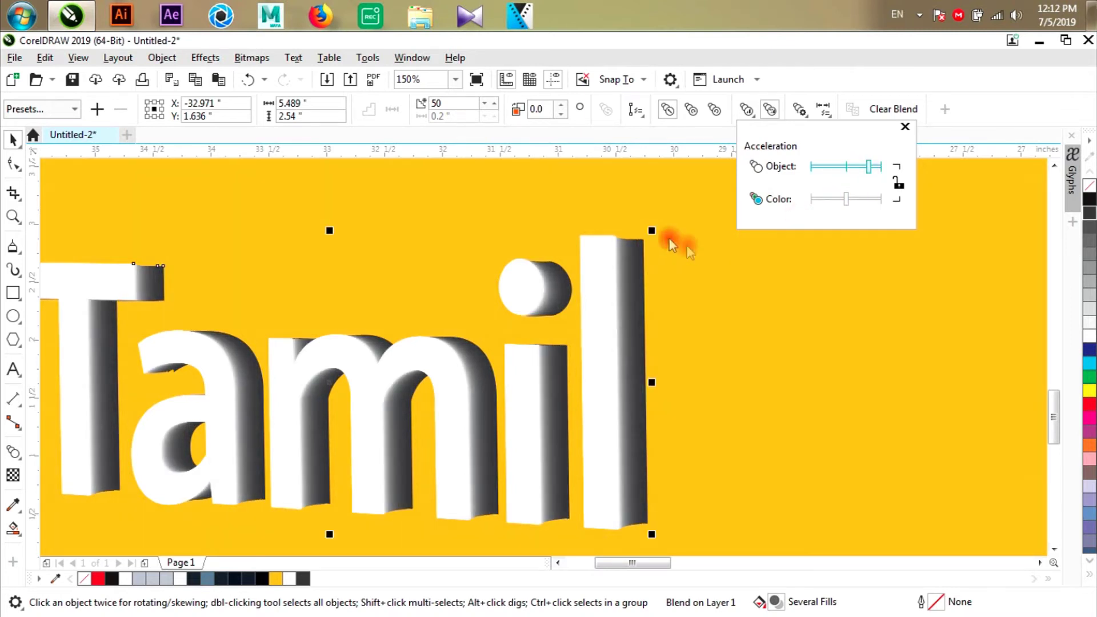
Increase the lettering blend's color acceleration to the maximum.
left_click(898, 184)
left_click_drag(842, 206, 883, 205)
left_click(712, 265)
scroll(625, 262, "down", 1)
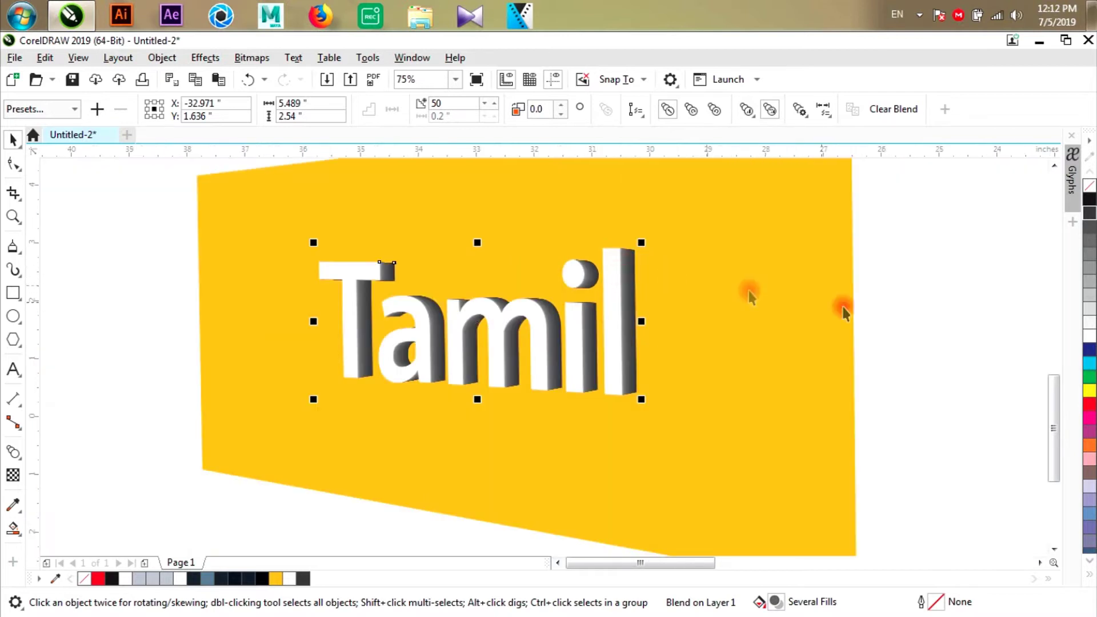
scroll(632, 326, "up", 2)
left_click_drag(632, 324, 598, 365)
key("ctrl+z")
scroll(628, 349, "down", 2)
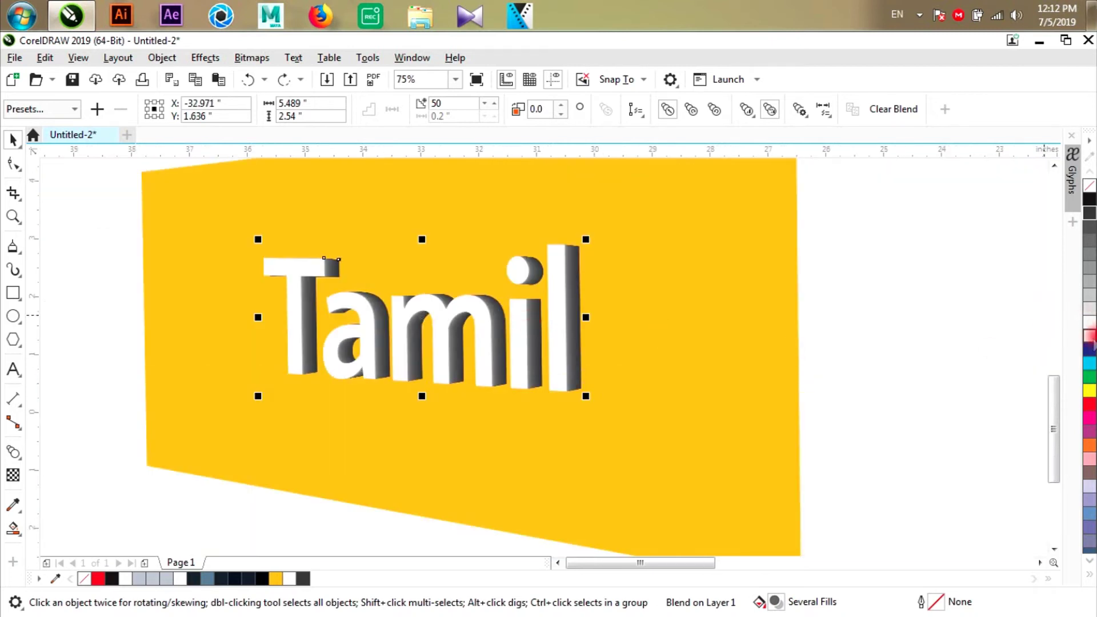
Fill the whole lettering blend with 20% black, then make its front lettering white.
left_click(1089, 312)
left_click(946, 350)
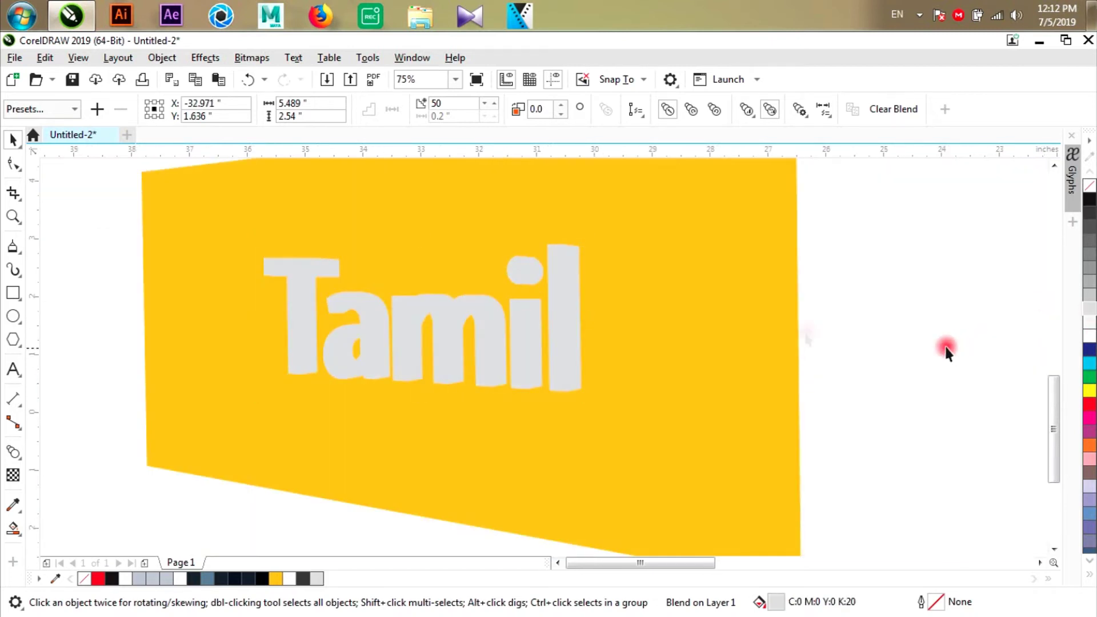
left_click(564, 257)
left_click(1088, 335)
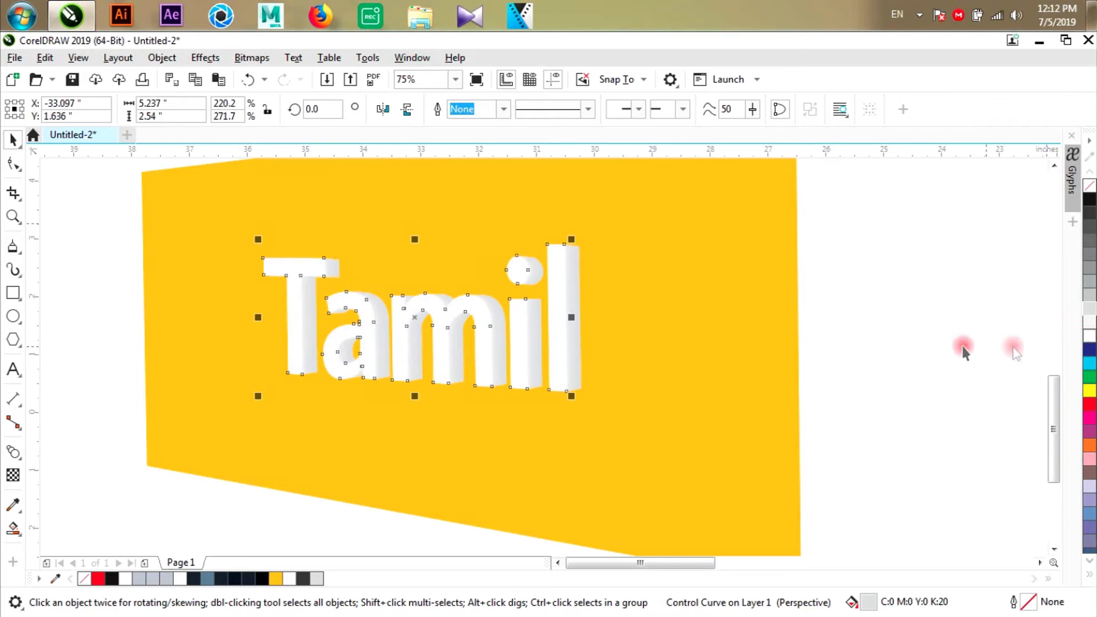
left_click(919, 348)
Raise the color acceleration of the white-to-light-gray lettering blend, leaving object acceleration centered.
scroll(584, 307, "up", 2)
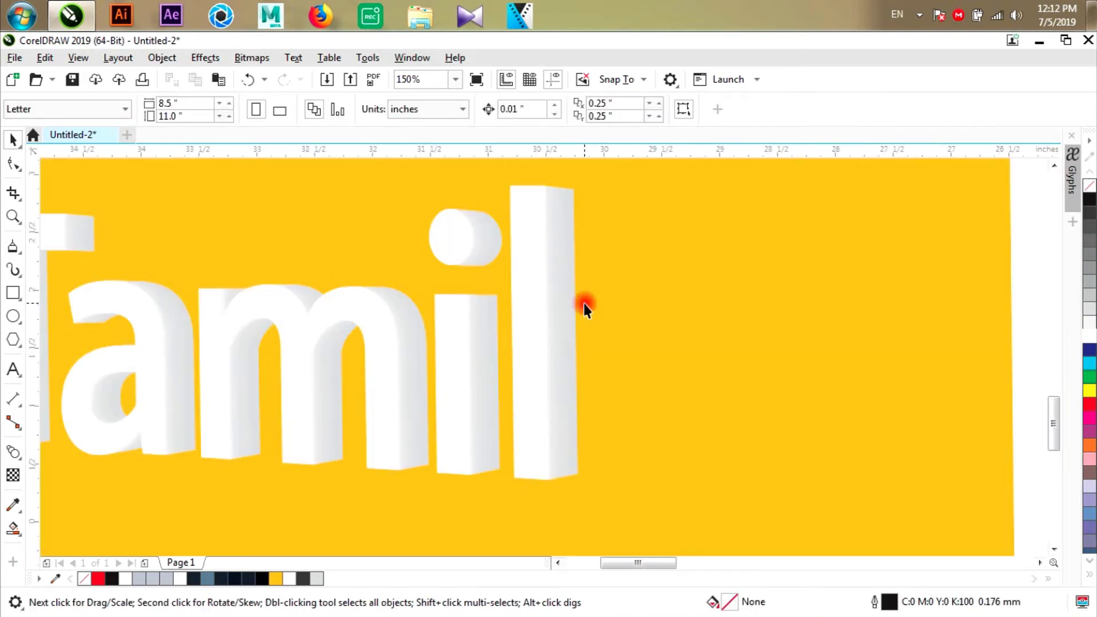
scroll(584, 307, "down", 2)
left_click(569, 285)
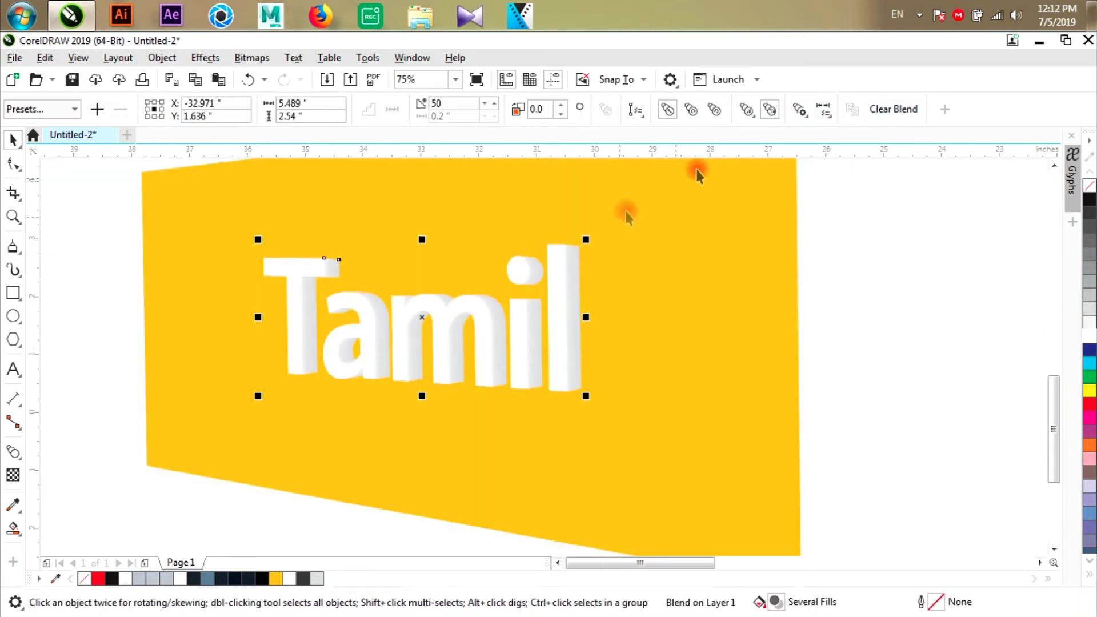
left_click(743, 110)
left_click_drag(845, 198, 880, 200)
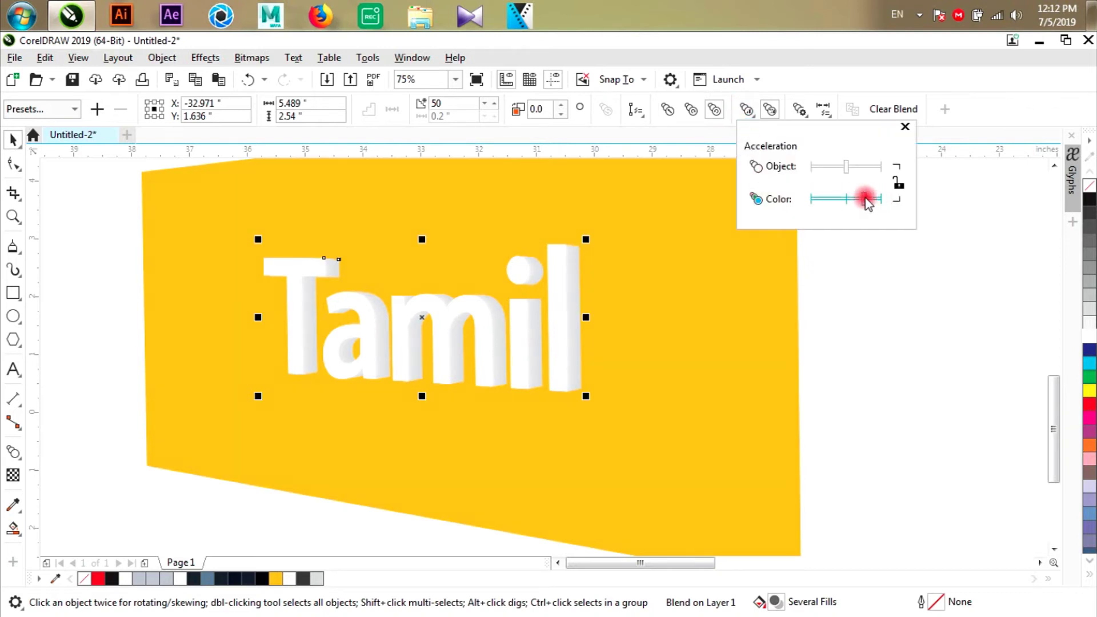
Increase the lettering blend's color acceleration to its maximum.
left_click_drag(879, 204, 951, 172)
left_click(905, 126)
left_click(588, 301)
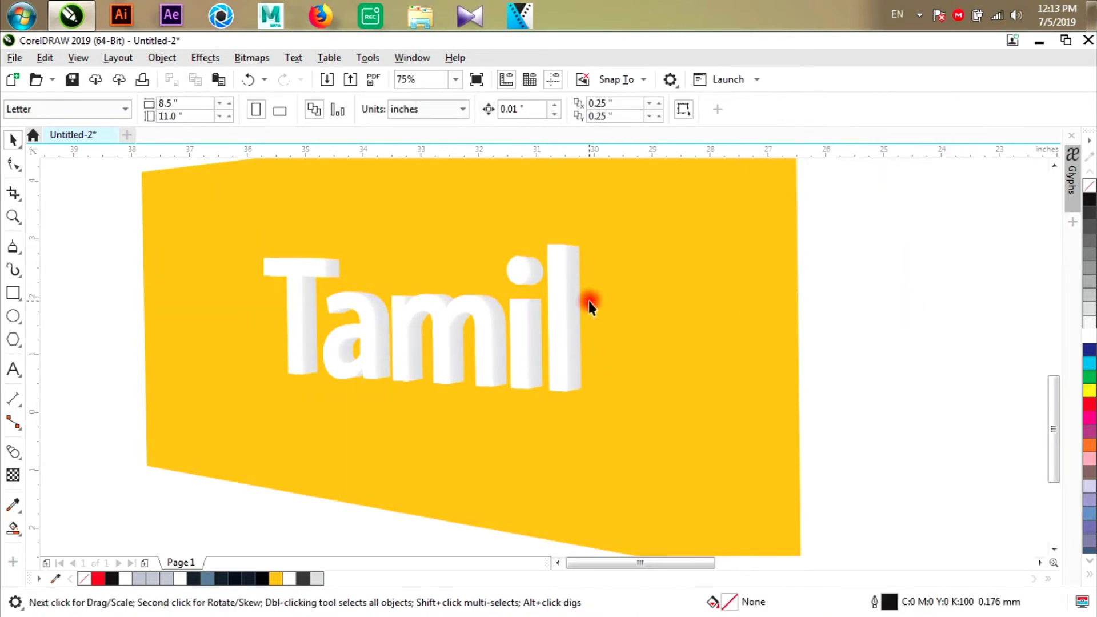
scroll(565, 314, "down", 1)
scroll(541, 330, "up", 1)
scroll(588, 313, "down", 1)
scroll(595, 285, "up", 1)
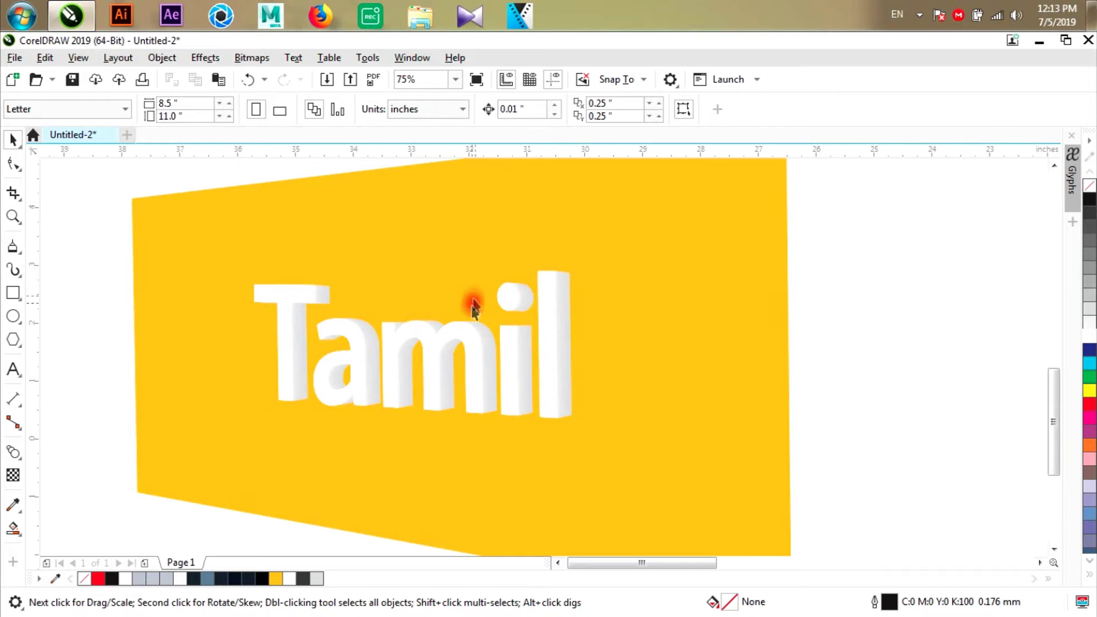
Duplicate the "Tamil" lettering blend and move the front copy up and to the left across the yellow panel.
scroll(601, 343, "down", 1)
left_click_drag(753, 410, 386, 250)
left_click_drag(718, 466, 375, 252)
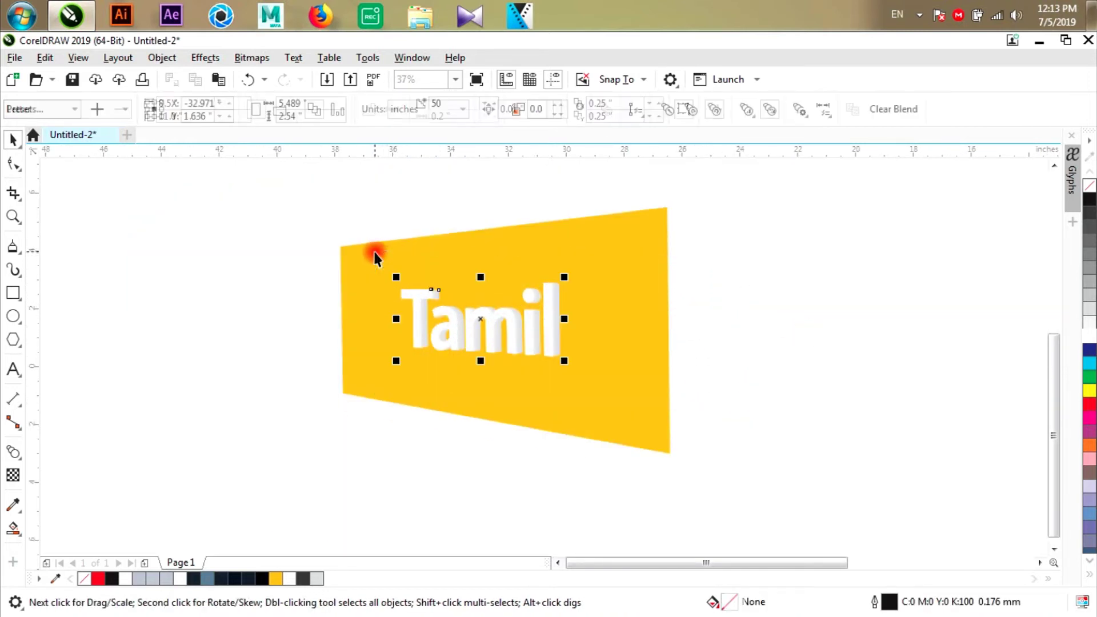
scroll(556, 297, "up", 1)
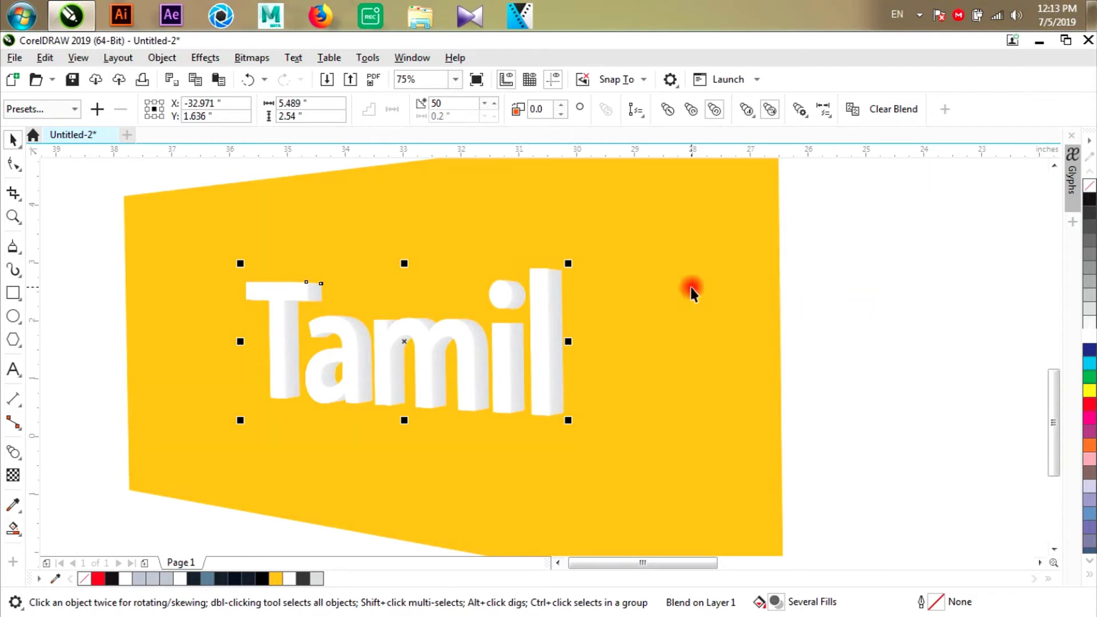
key("Escape")
left_click(558, 304)
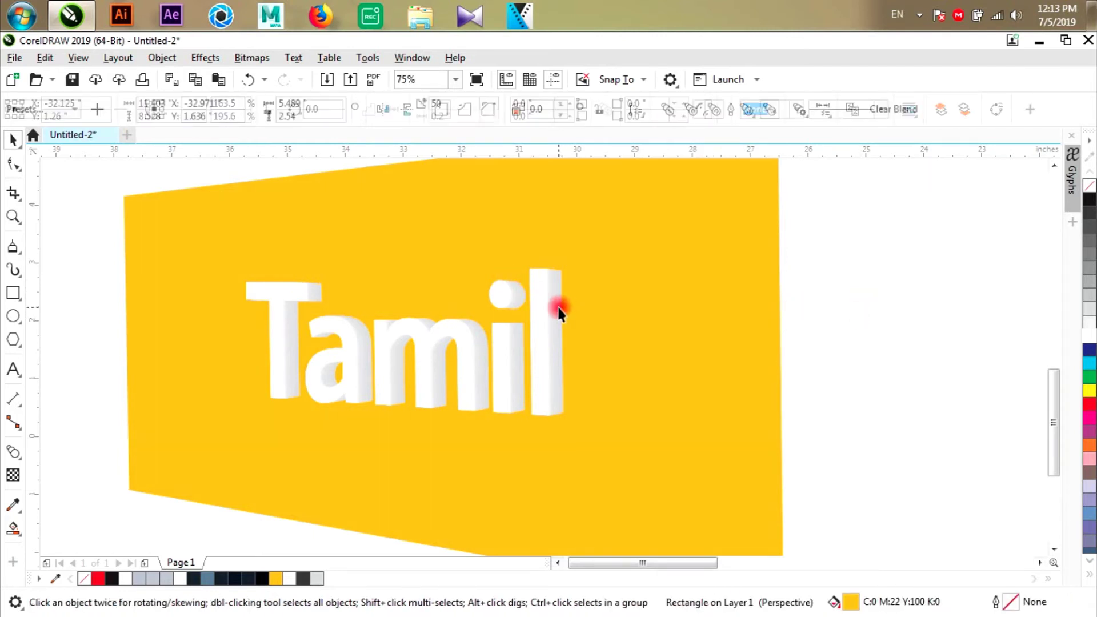
left_click_drag(559, 309, 465, 303)
Send the yellow panel behind both lettering blends.
left_click(670, 340)
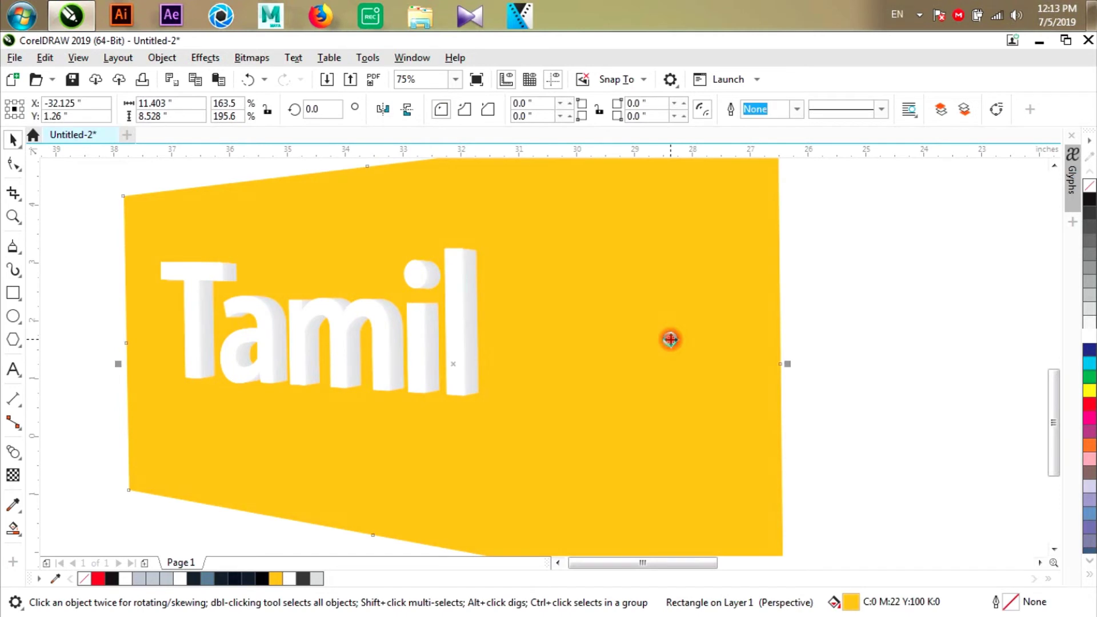
key("shift+Page_Down")
left_click(893, 254)
left_click(553, 324)
left_click(787, 306)
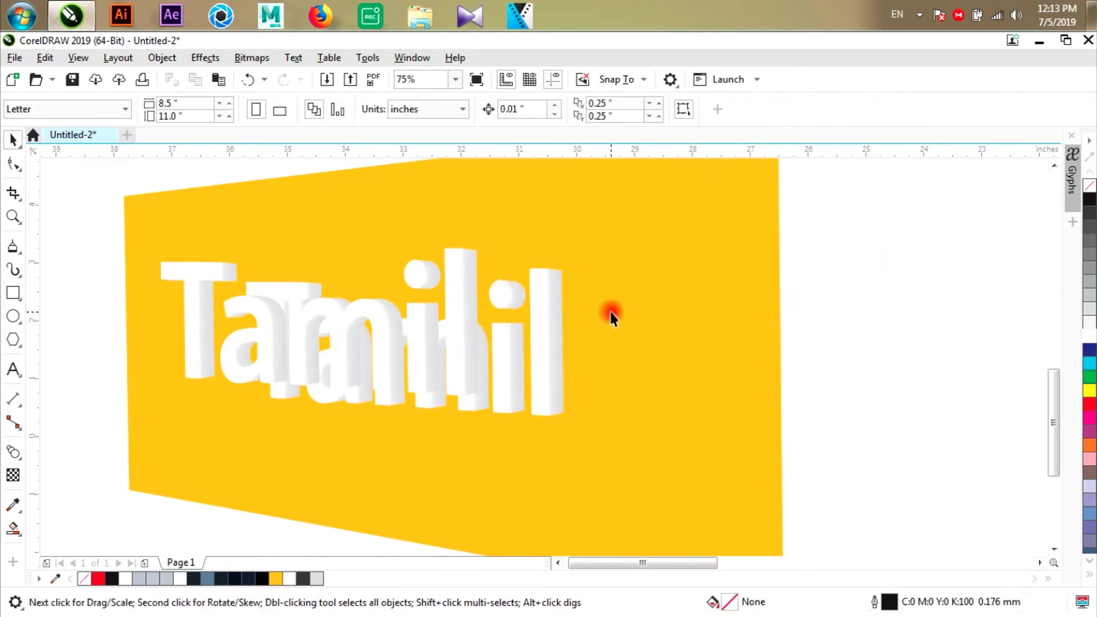
Move the white front lettering of the rear copy diagonally down and right to stretch its blend into a long shadow.
left_click(537, 288)
left_click_drag(539, 284, 584, 331)
scroll(583, 329, "up", 2)
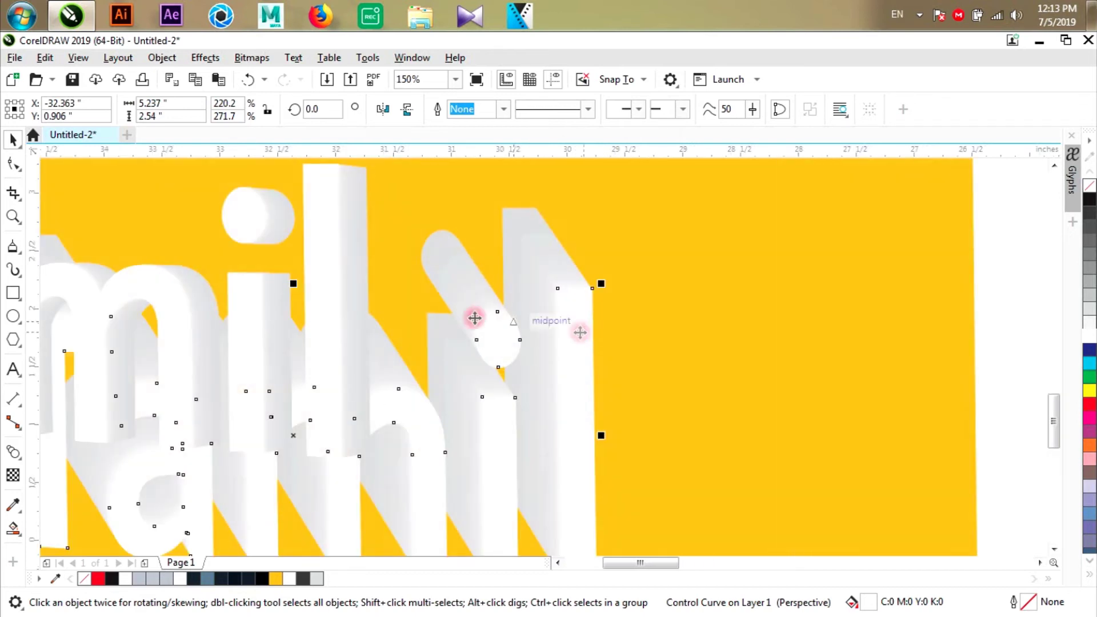
Sample the panel's yellow (C0 M22 Y100 K0) and fill the shadow blend's outer lettering with it.
left_click(13, 506)
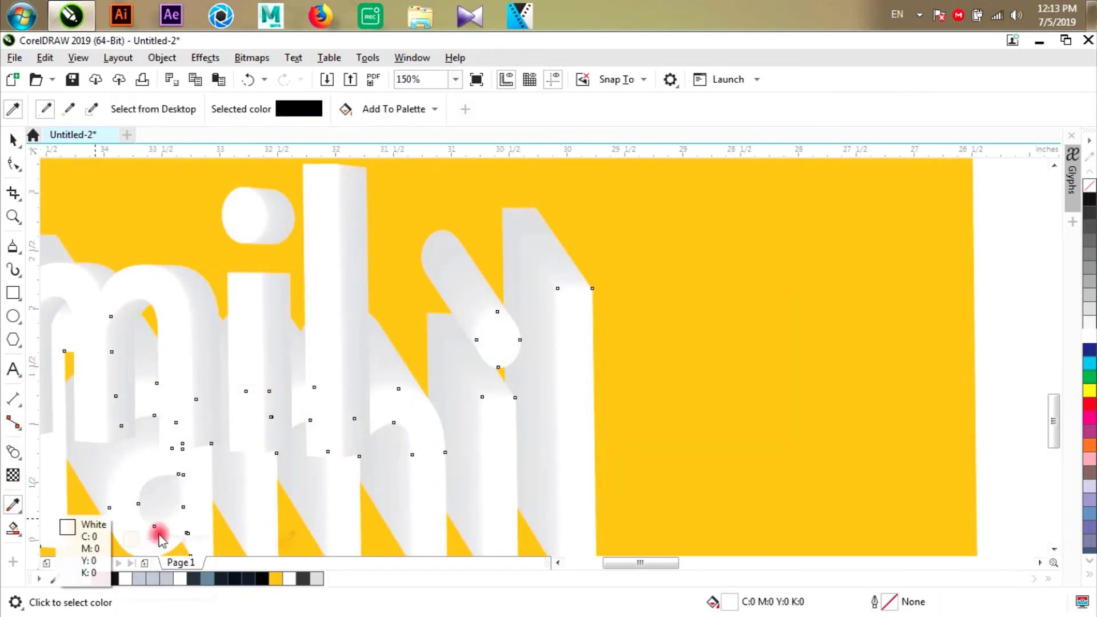
left_click(663, 380)
left_click(573, 350)
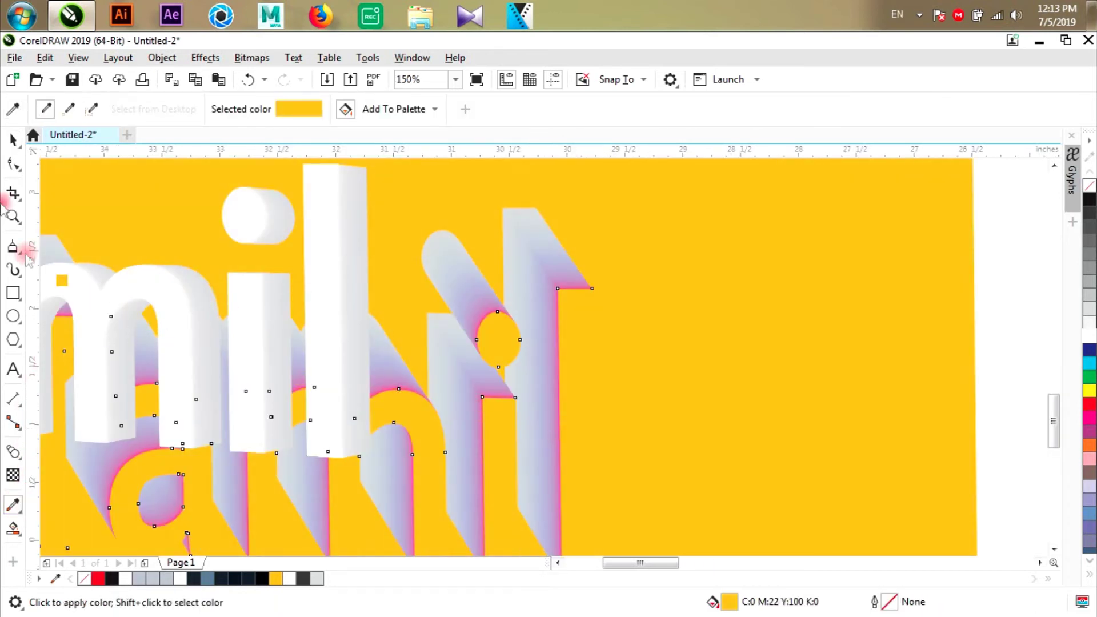
left_click(12, 140)
scroll(484, 189, "down", 2)
left_click(773, 311)
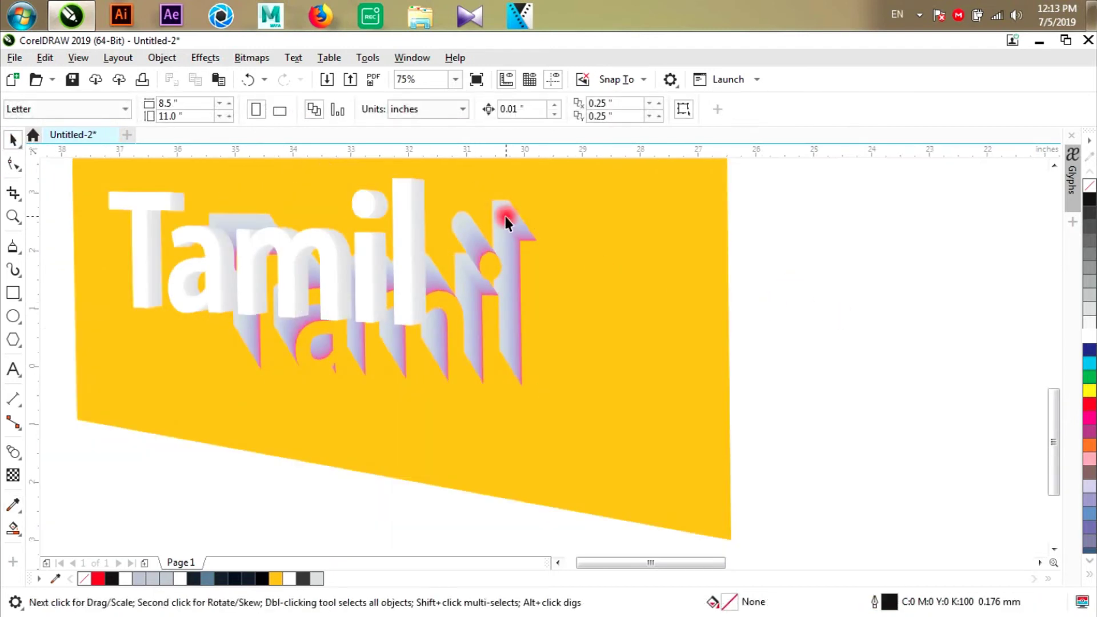
Select the shadow blend's light gray rear lettering and fill it with 90% black.
scroll(496, 201, "up", 6)
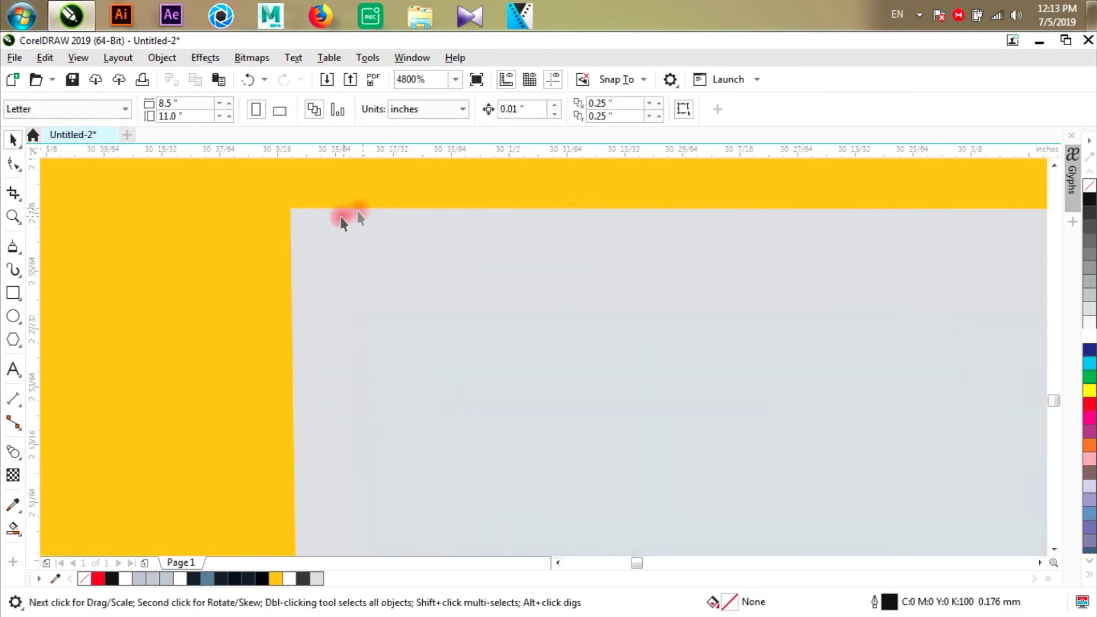
left_click(318, 217)
scroll(318, 213, "down", 1)
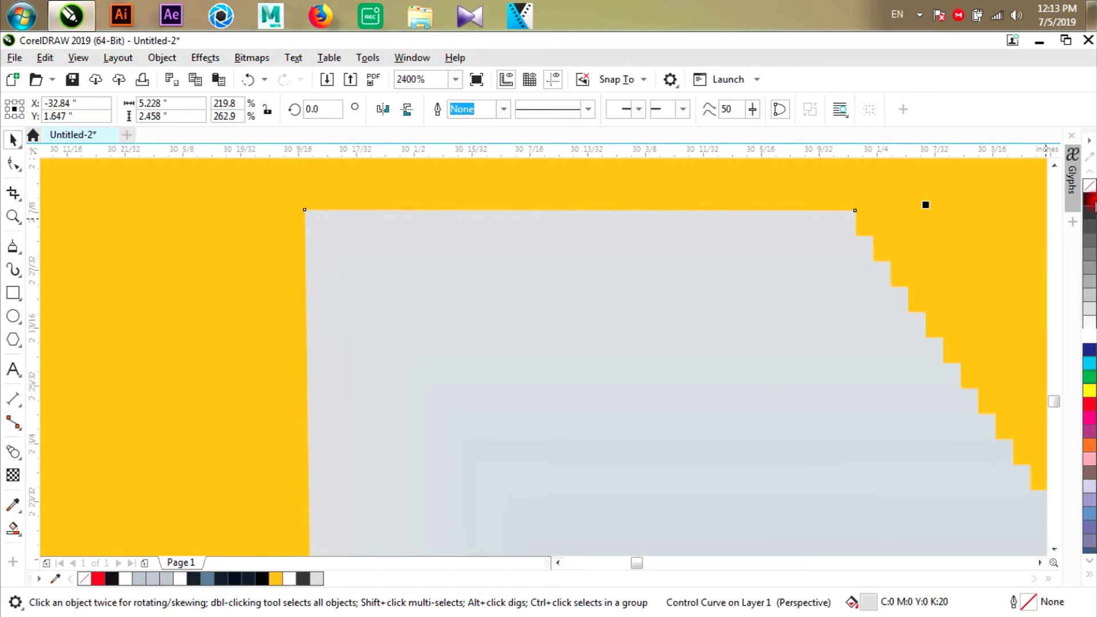
scroll(630, 239, "down", 6)
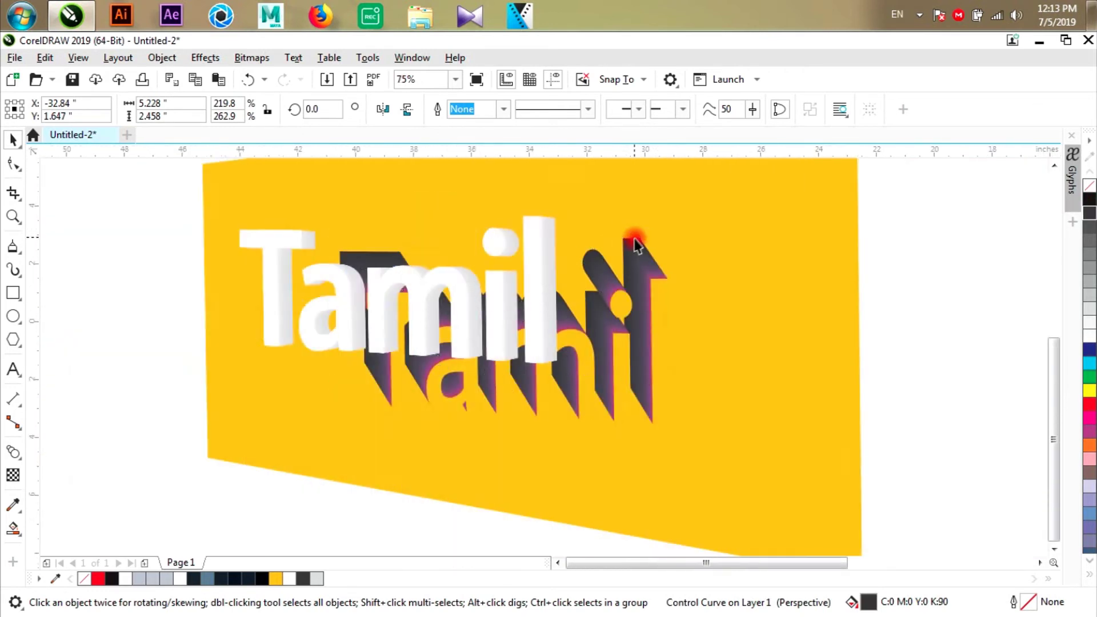
left_click(778, 290)
Lower the shadow blend's color acceleration to well below center, leaving object acceleration centered.
scroll(636, 252, "up", 2)
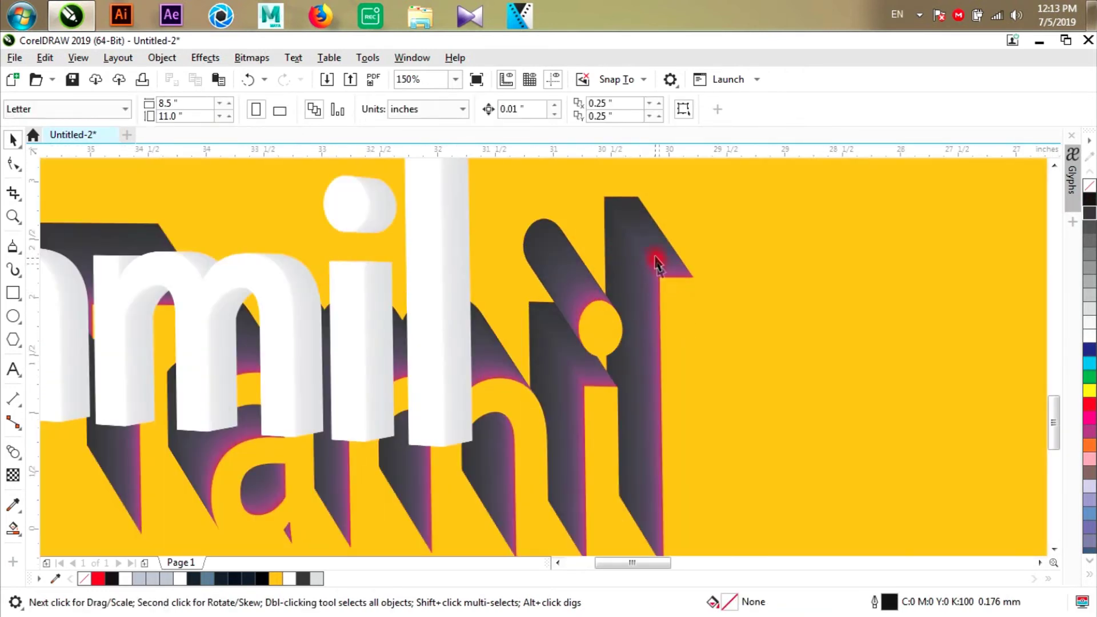
left_click(656, 263)
left_click(747, 110)
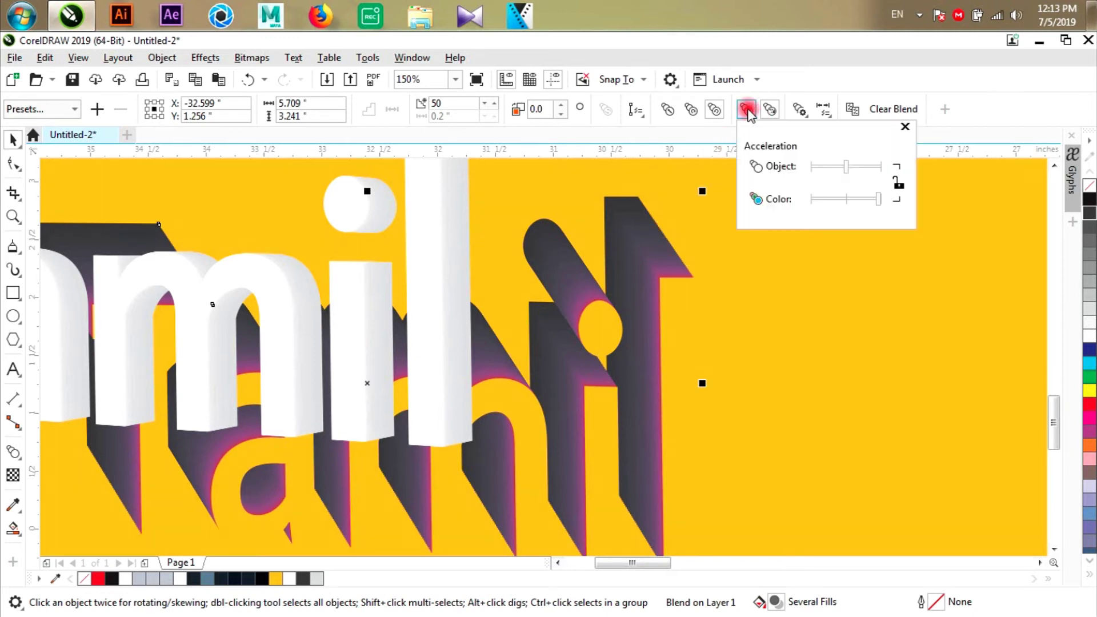
left_click(864, 198)
left_click(833, 200)
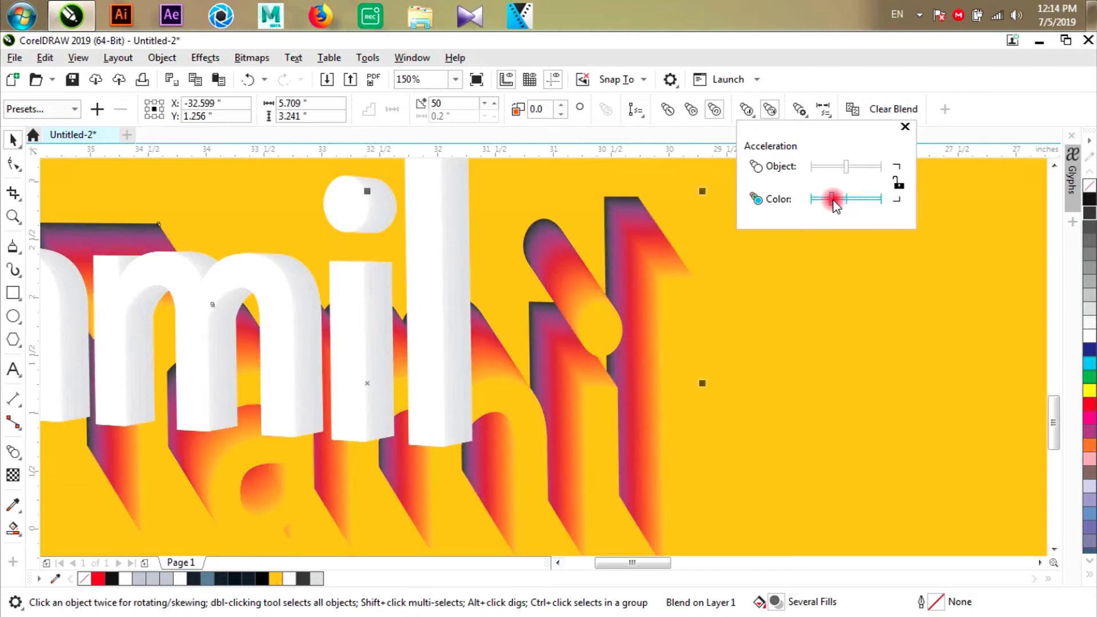
left_click_drag(825, 199, 823, 203)
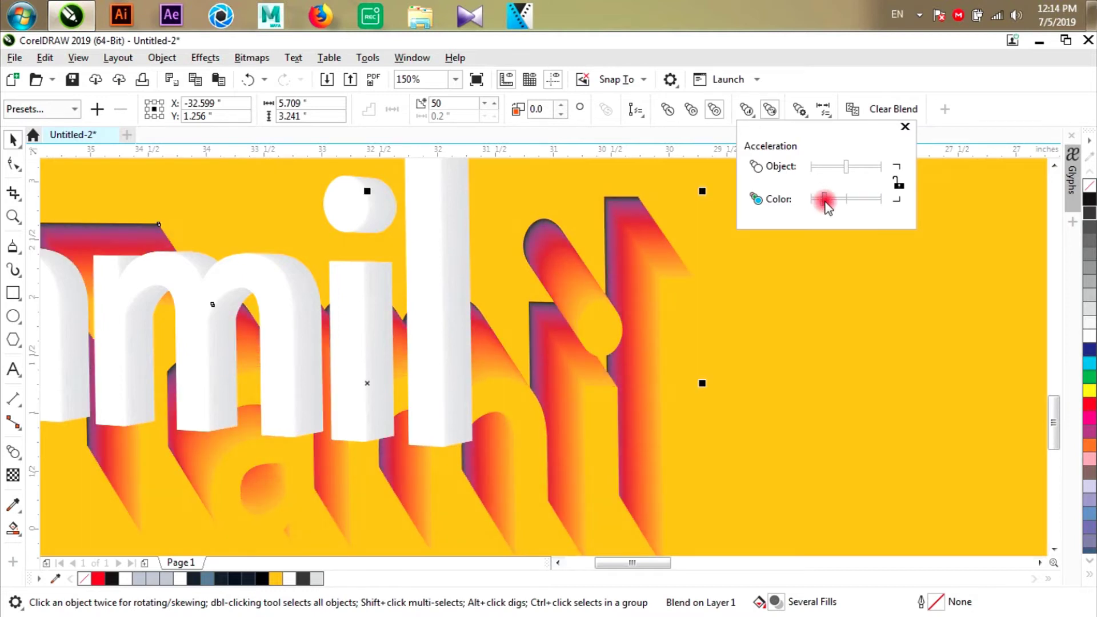
left_click(832, 266)
scroll(608, 263, "down", 2)
left_click(862, 298)
Send the shadow blend's yellow lettering to the back so the dark lettering is on top, with the panel behind everything.
scroll(574, 255, "up", 1)
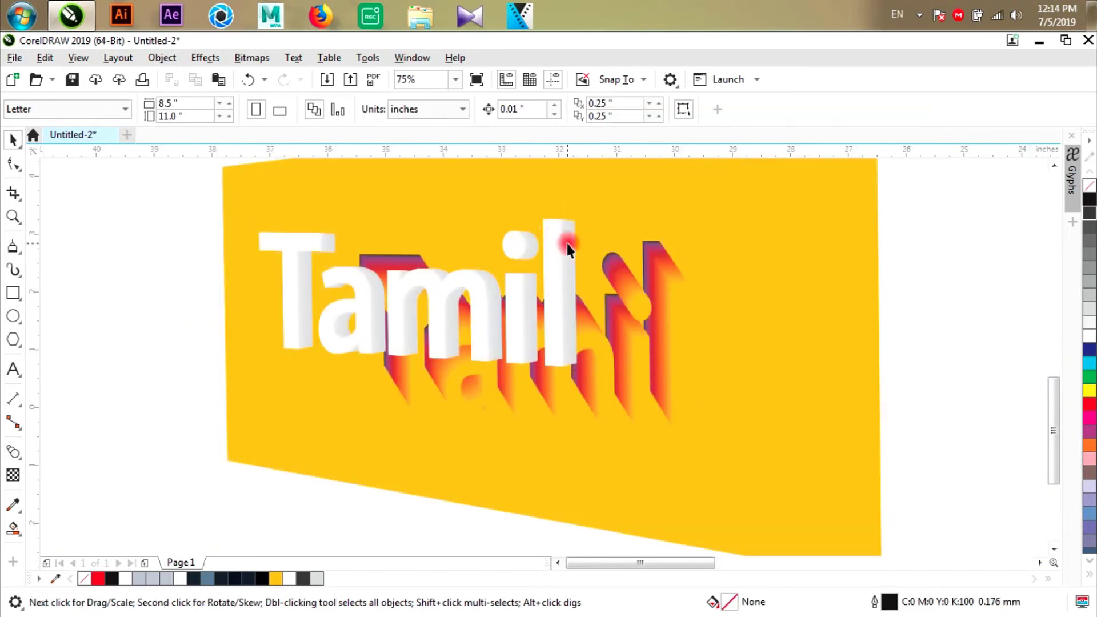
left_click(566, 243)
left_click(675, 310)
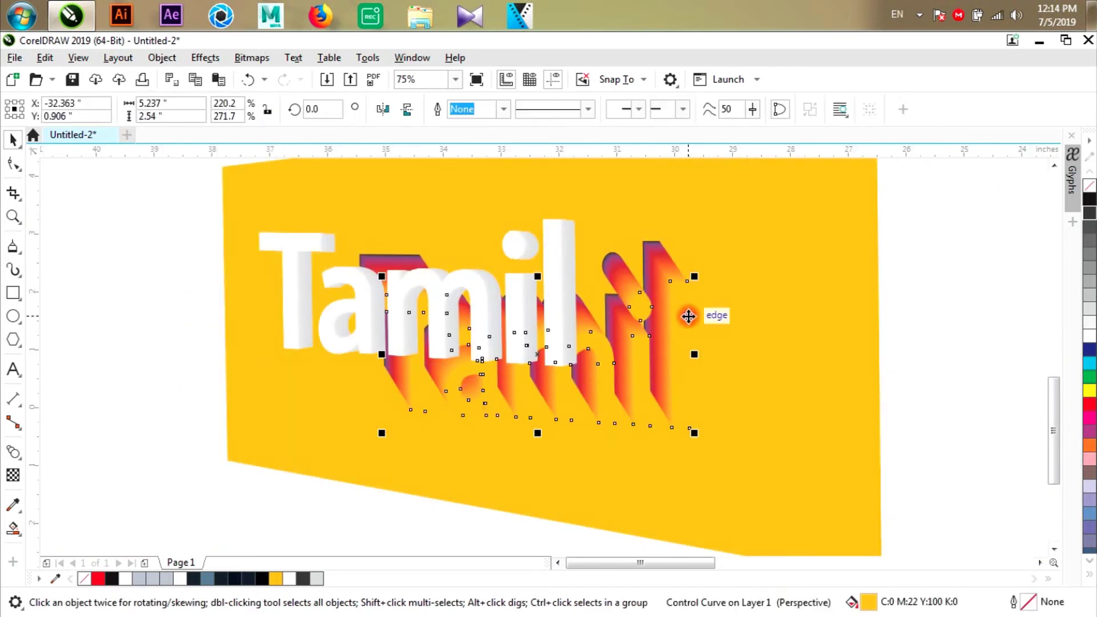
left_click(843, 334)
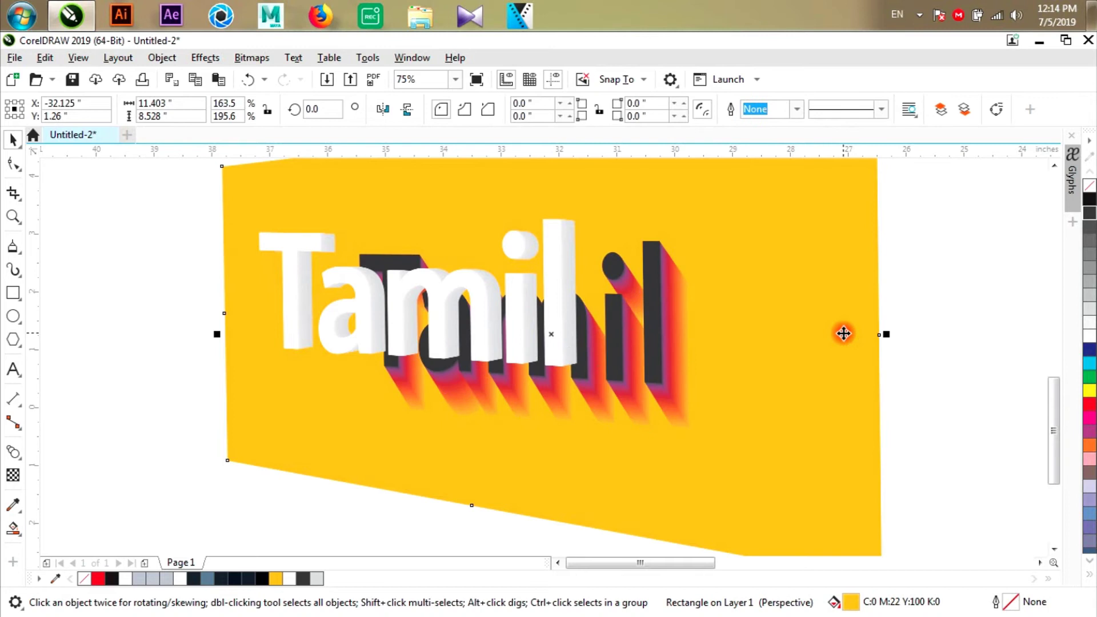
Move the white lettering blend right and down so it sits over the dark lettering of the shadow.
left_click(579, 222)
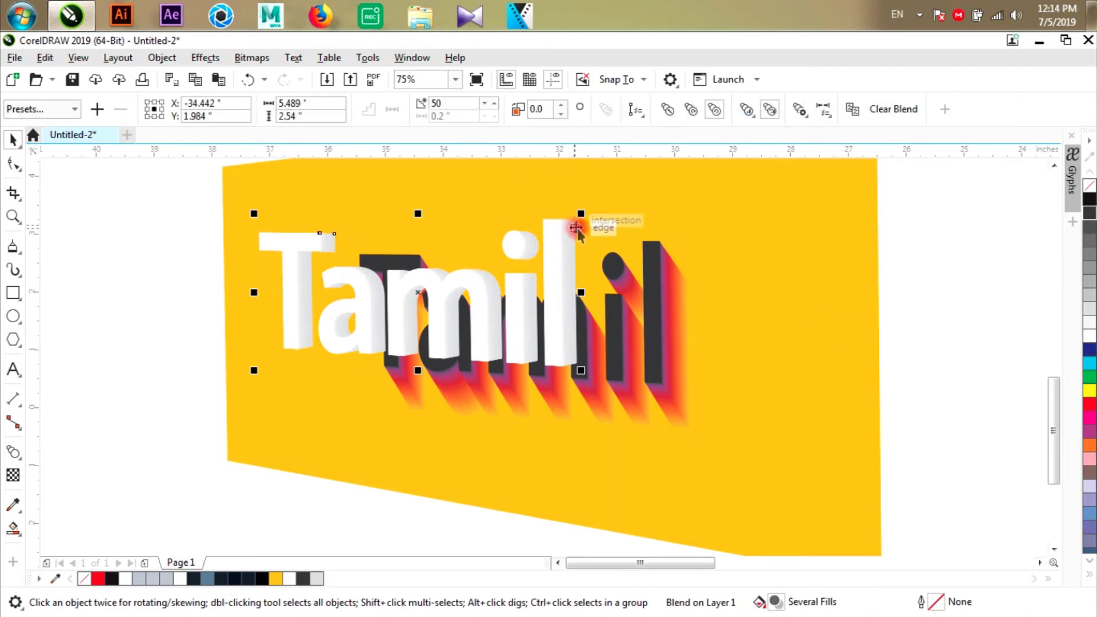
left_click_drag(585, 225, 661, 233)
scroll(666, 238, "up", 4)
scroll(567, 198, "down", 6)
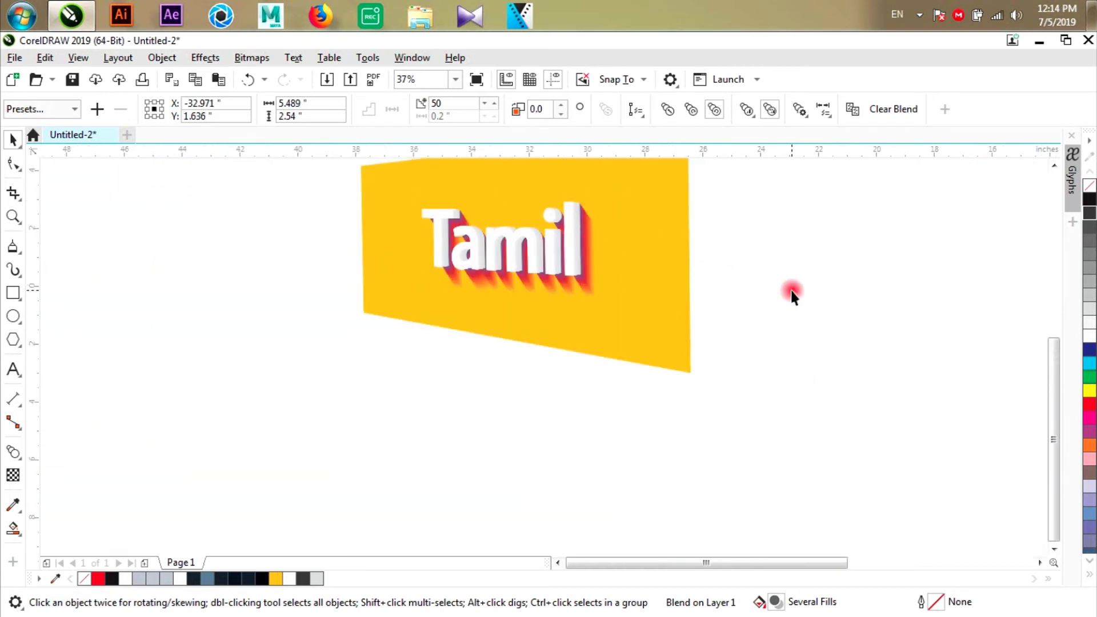
left_click(773, 344)
Move the shadow blend to the right of the white lettering to expose its dark end.
scroll(568, 201, "up", 4)
left_click_drag(636, 292, 666, 289)
scroll(649, 245, "up", 2)
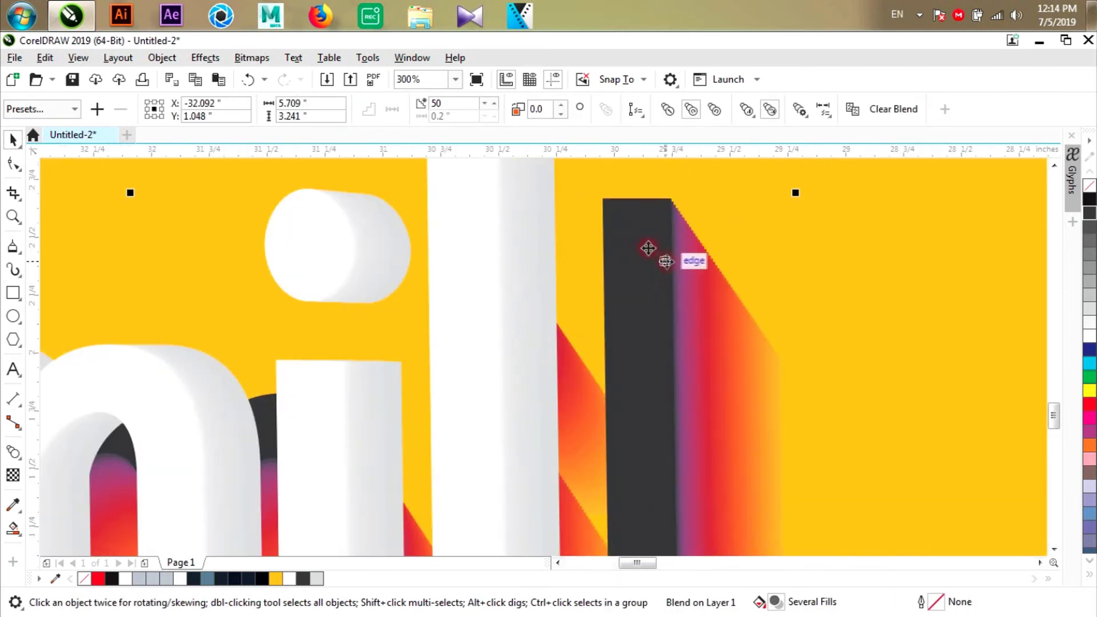
scroll(515, 221, "down", 2)
Fill the shadow blend's dark lettering with solid black (K100).
left_click(982, 286)
left_click(574, 225)
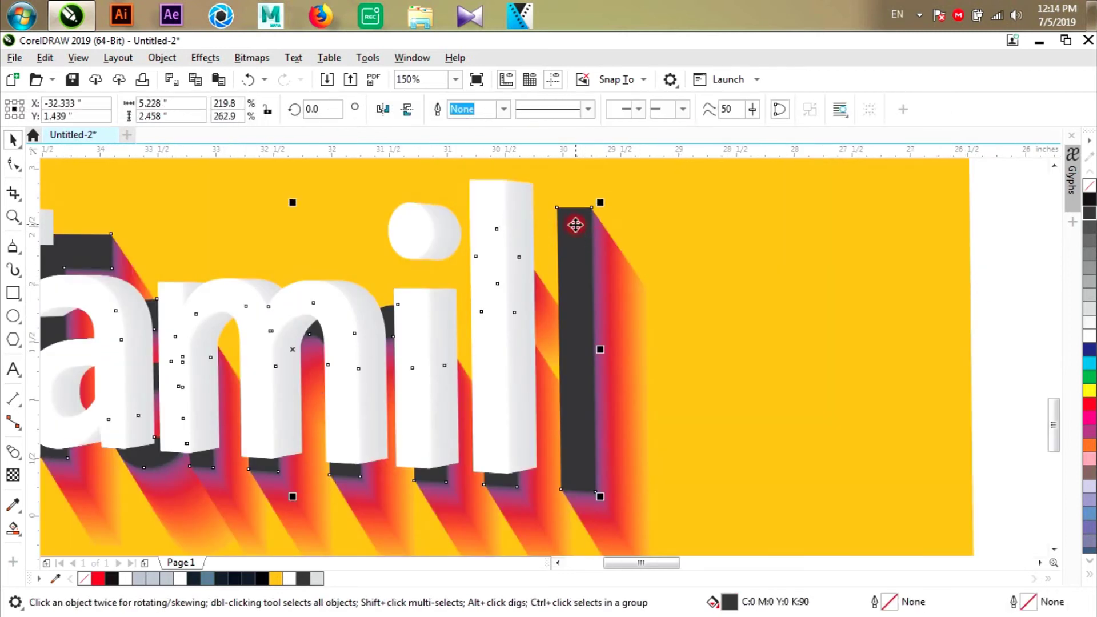
left_click(1087, 203)
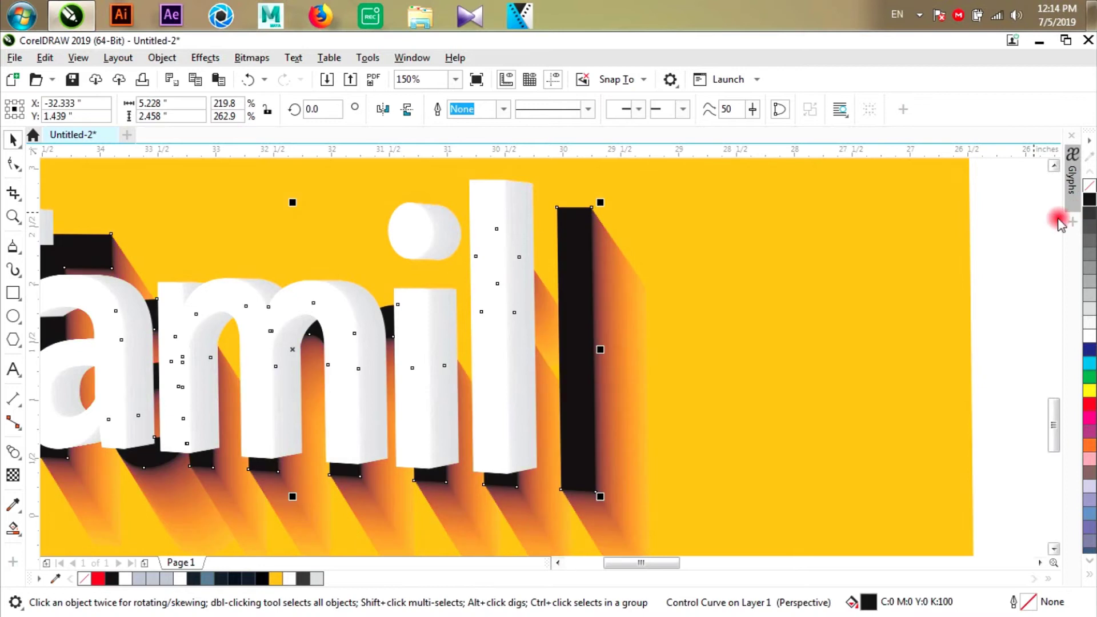
left_click(1022, 288)
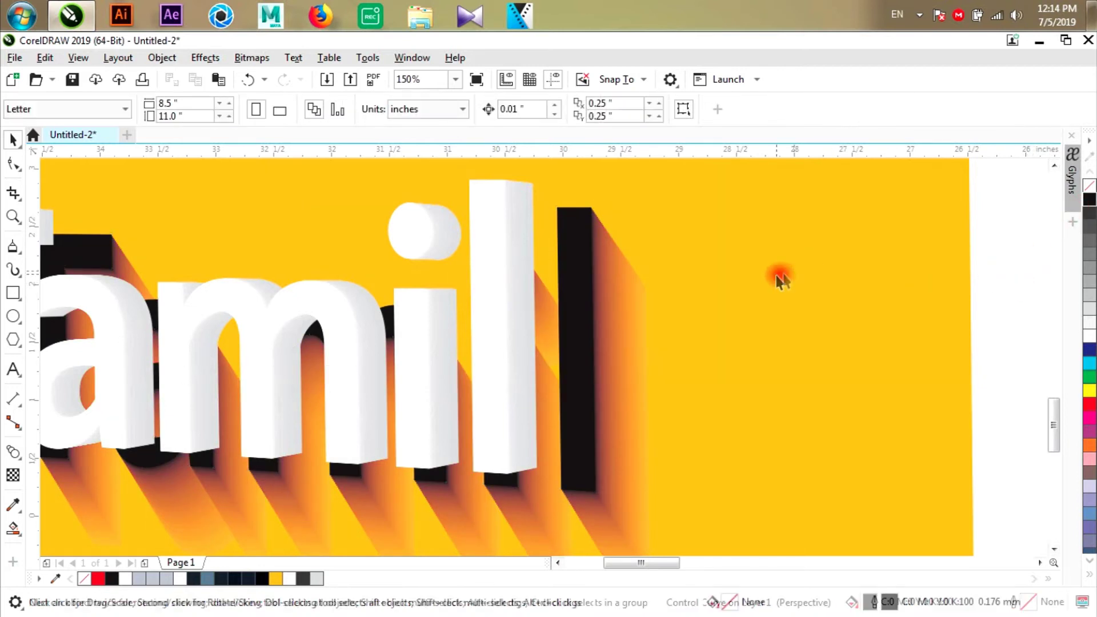
scroll(745, 287, "down", 2)
Move the shadow's black lettering up and left until it is hidden directly behind the white lettering.
left_click(658, 254)
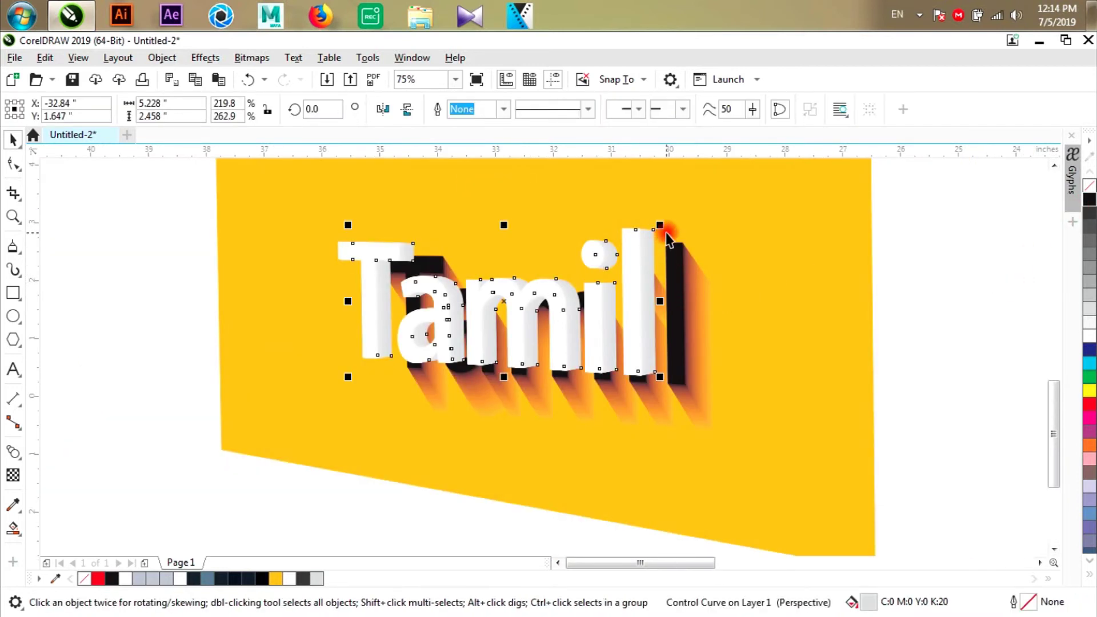
left_click_drag(688, 243, 654, 231)
left_click(703, 354)
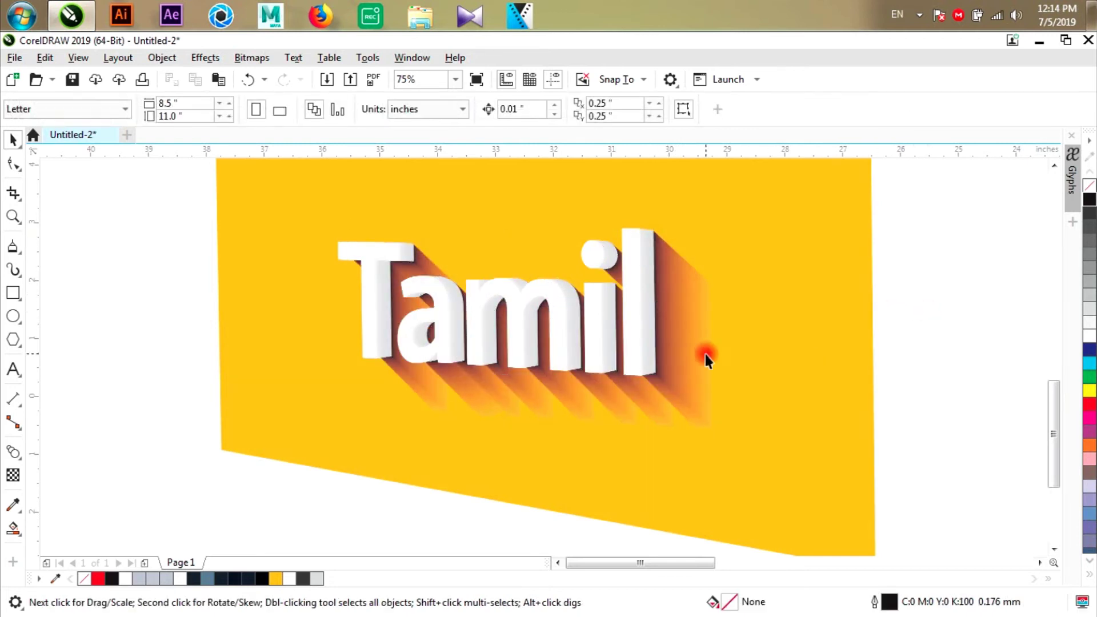
Try to move the far end of the shadow up and left toward the lettering.
scroll(710, 423, "up", 2)
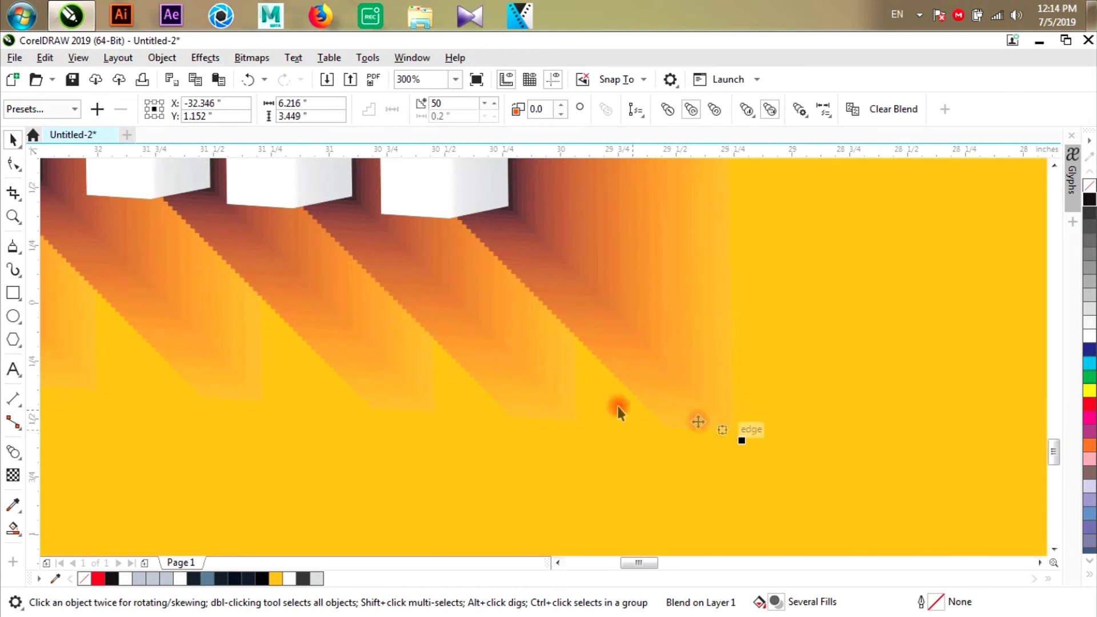
left_click(1018, 428)
scroll(658, 423, "up", 4)
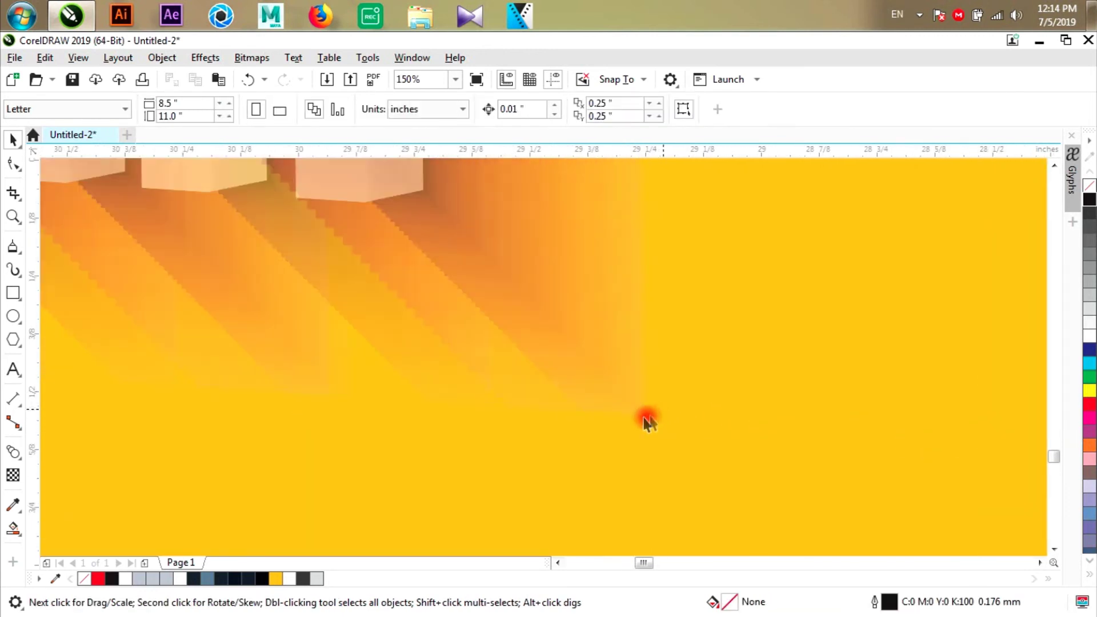
left_click_drag(615, 409, 434, 346)
scroll(512, 299, "down", 2)
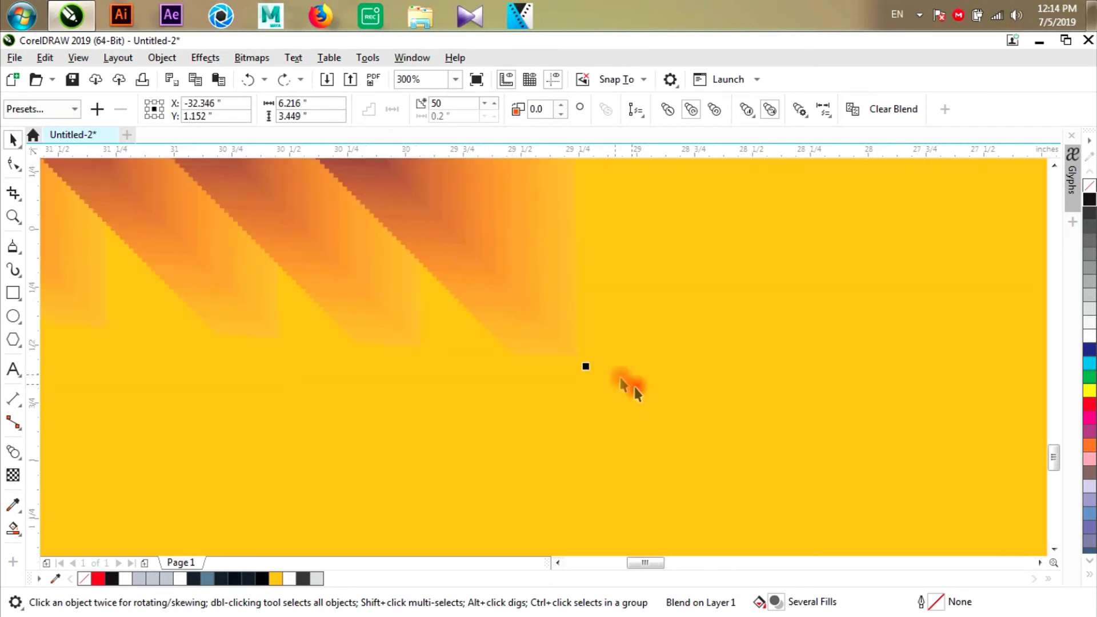
Move the yellow panel down, clear of the lettering and its shadow.
left_click(584, 386)
left_click_drag(584, 385, 549, 427)
scroll(646, 365, "down", 3)
left_click_drag(667, 327, 632, 496)
Move the shadow blend's yellow end lettering toward the white lettering and enlarge it to about 6.375 by 3.092 inches.
scroll(654, 343, "up", 5)
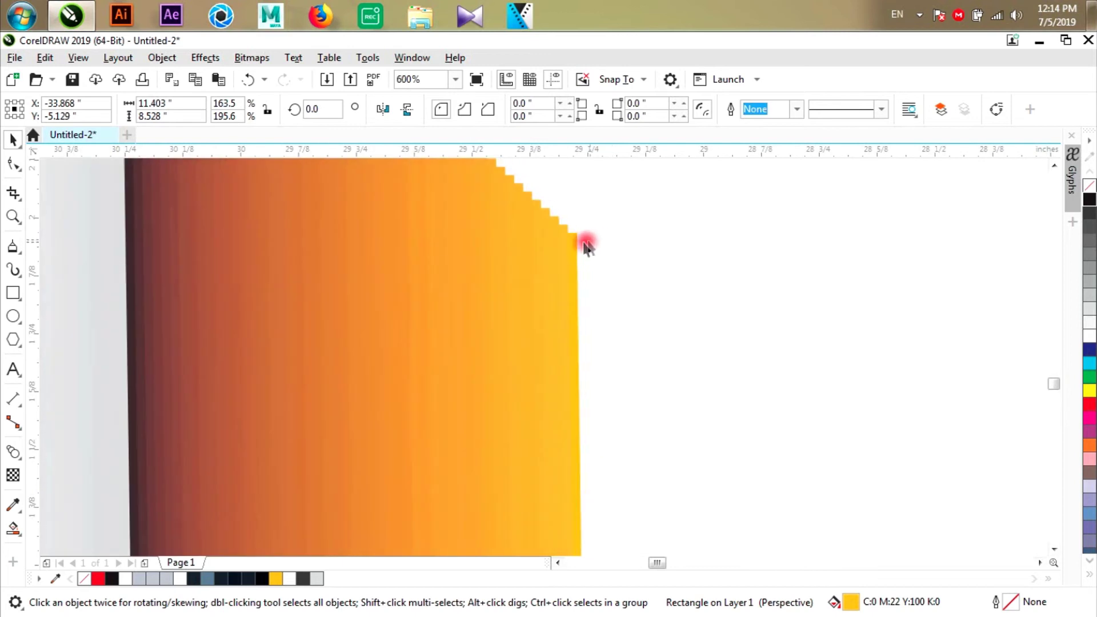
left_click_drag(573, 249, 382, 230)
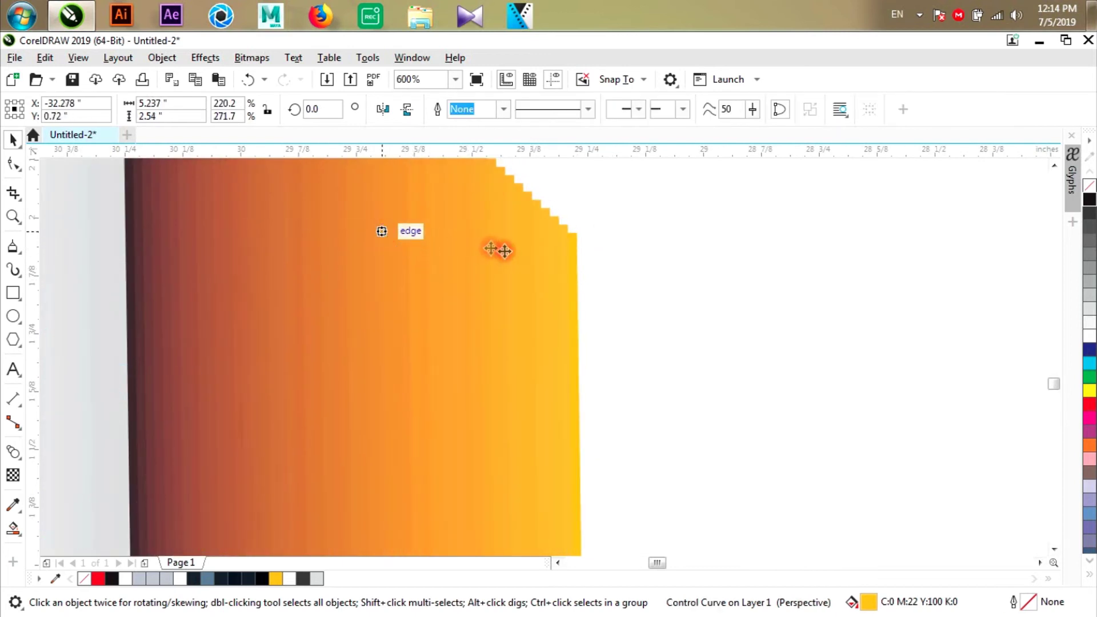
scroll(504, 252, "down", 2)
scroll(504, 257, "down", 3)
left_click_drag(491, 394, 526, 217)
left_click_drag(179, 392, 150, 407)
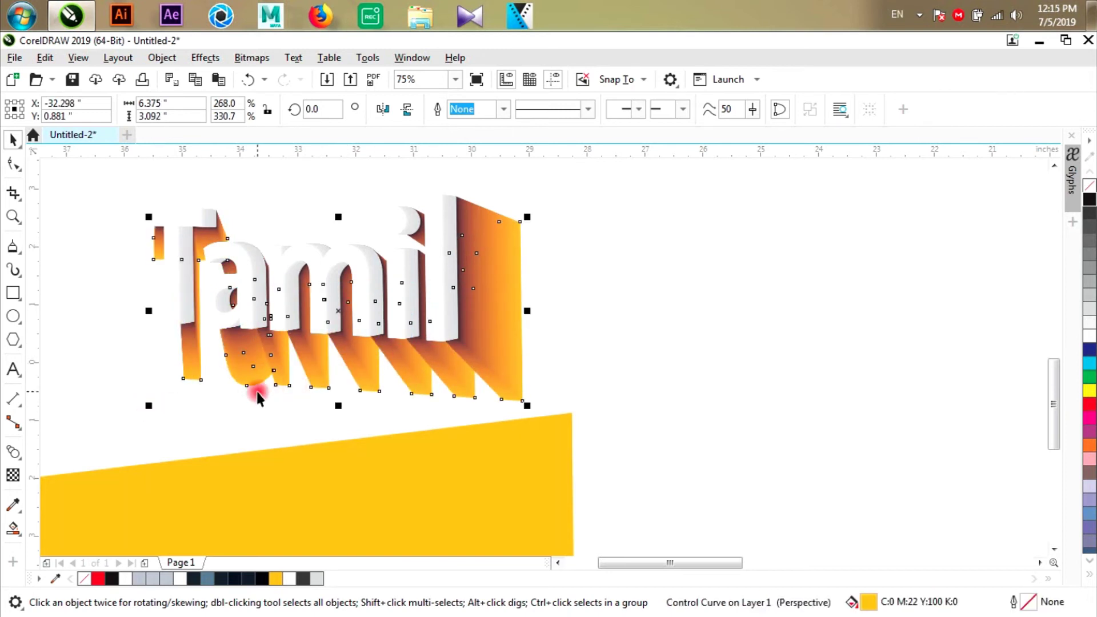
Move the yellow panel back up behind the lettering and its shadow, centring it around them.
left_click(642, 301)
left_click_drag(549, 455, 644, 174)
scroll(666, 284, "down", 1)
left_click_drag(611, 360, 632, 331)
left_click(788, 317)
scroll(603, 262, "up", 2)
scroll(601, 260, "up", 1)
scroll(709, 302, "down", 3)
scroll(722, 306, "down", 2)
scroll(722, 306, "up", 2)
left_click_drag(717, 298, 718, 321)
left_click(794, 347)
scroll(682, 314, "up", 2)
Shift the shadow blend's color acceleration well above its middle position.
left_click(664, 317)
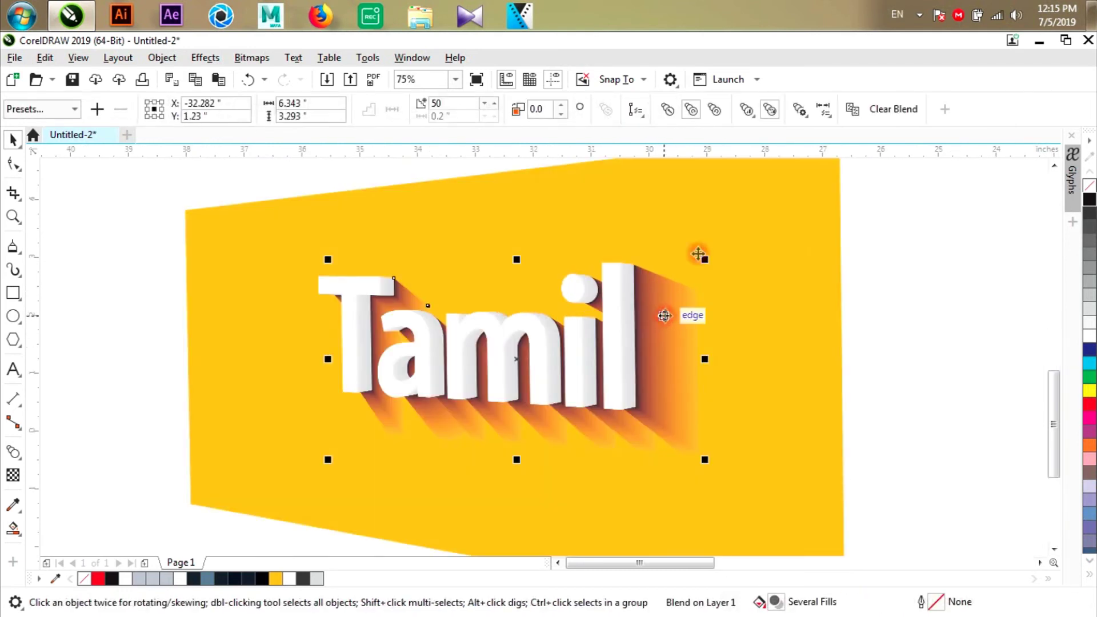
left_click(798, 109)
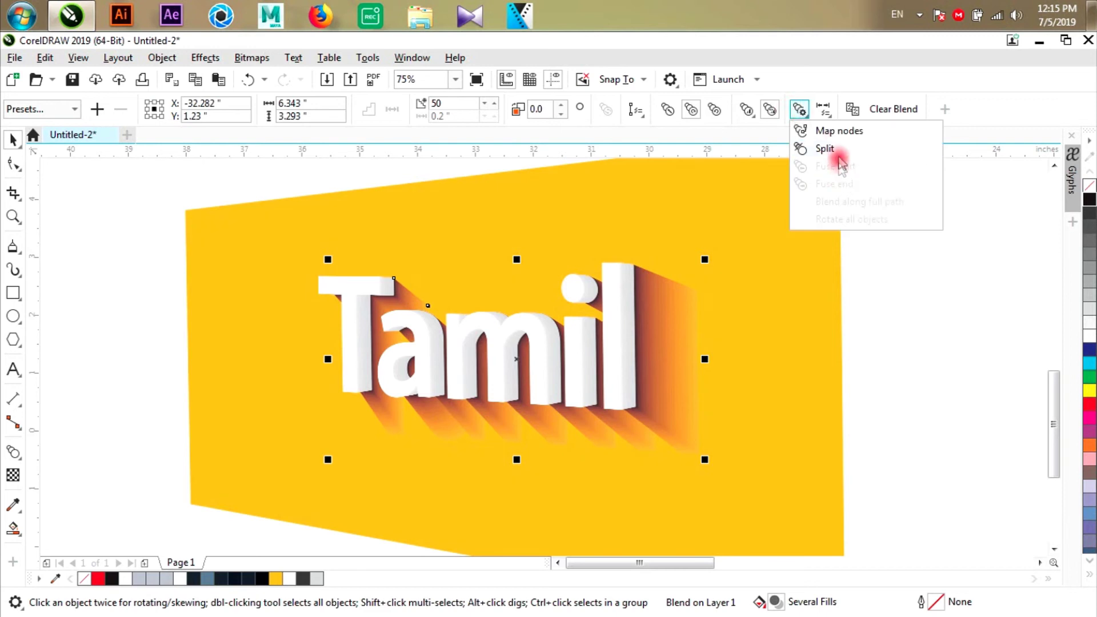
left_click(823, 109)
left_click(745, 108)
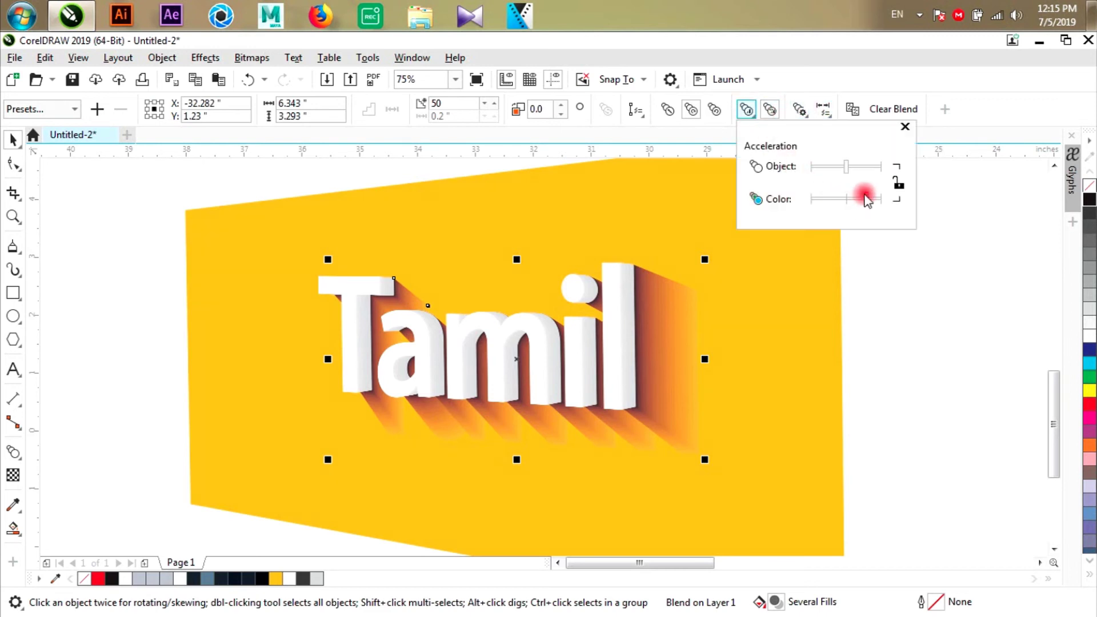
left_click(861, 199)
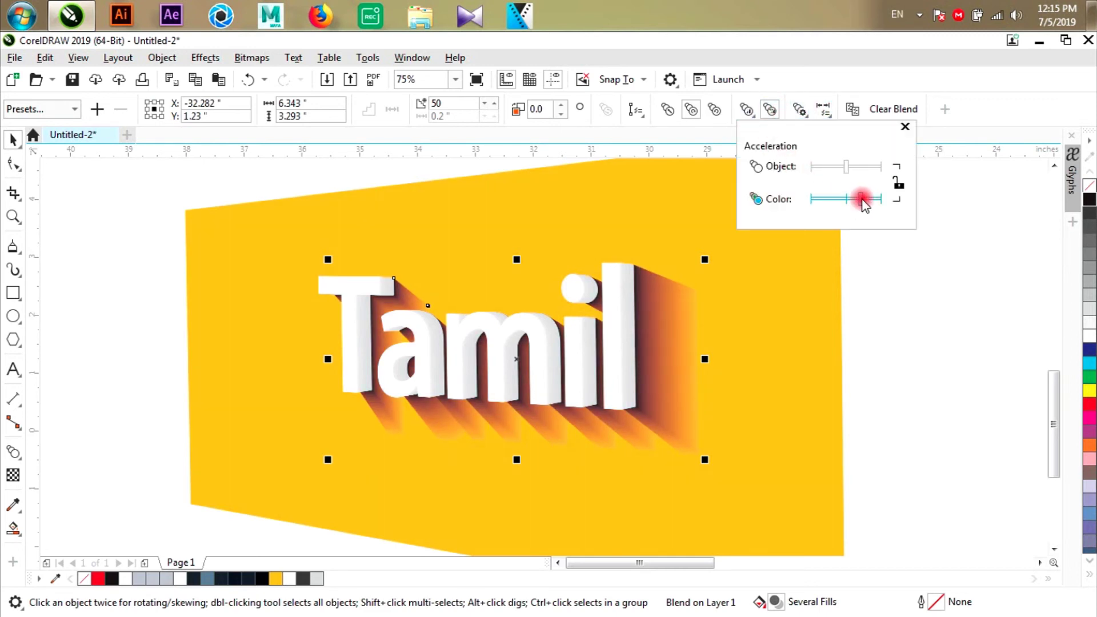
left_click(869, 199)
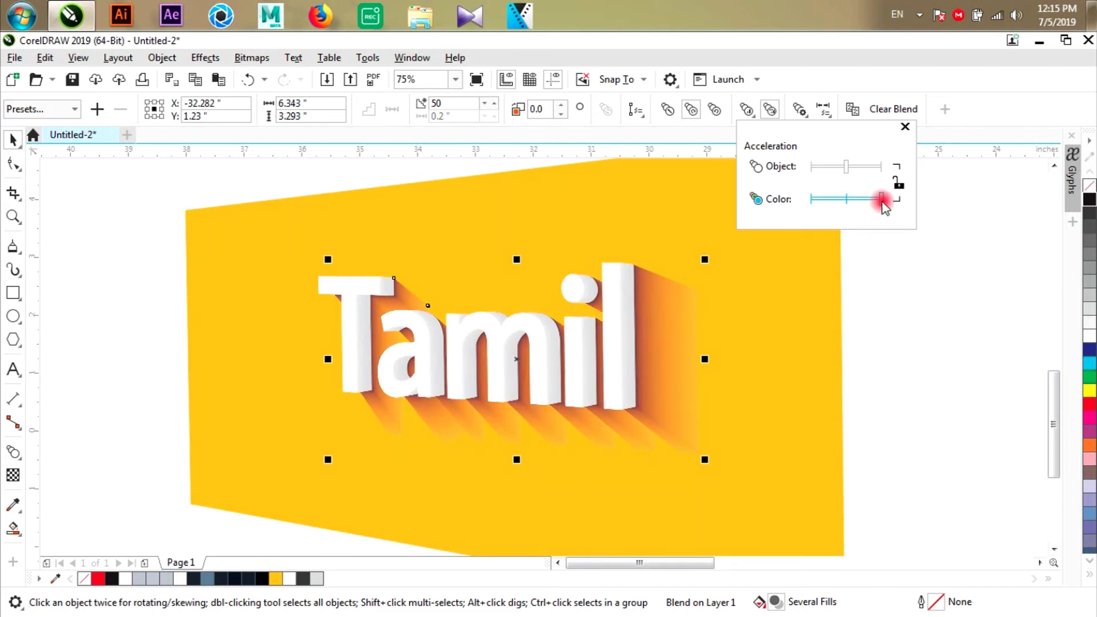
left_click(875, 199)
Try a lower object acceleration on the shadow blend, return it to the middle, and fine-tune the color acceleration to about two-thirds above centre.
mouse_move(850, 167)
left_mouse_down()
mouse_move(859, 171)
mouse_move(836, 168)
left_mouse_up()
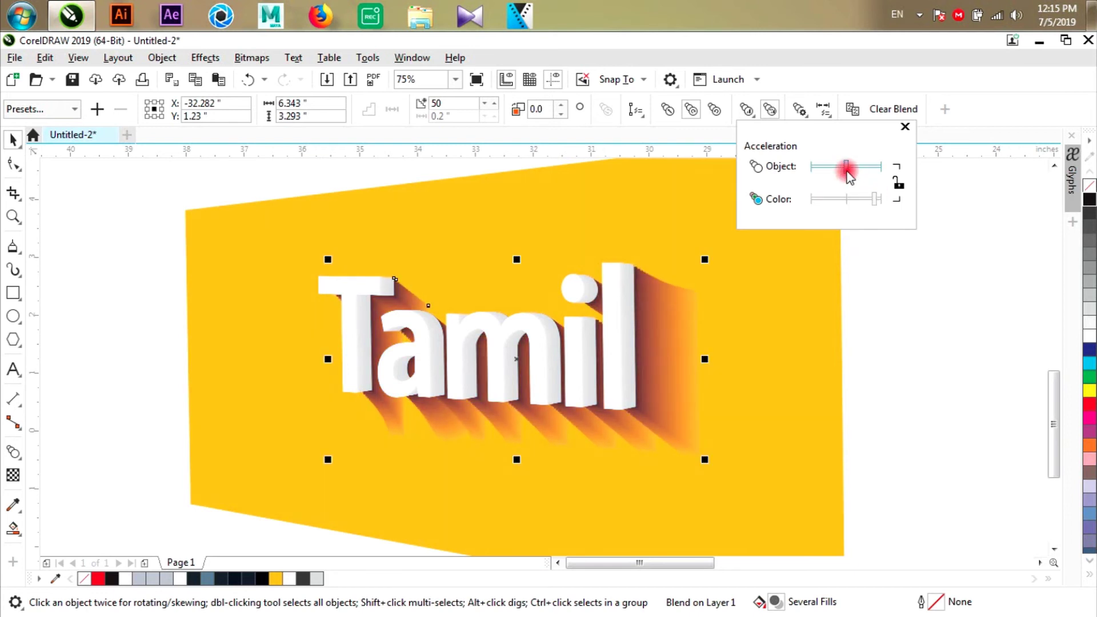
left_click(848, 167)
mouse_move(875, 201)
left_mouse_down()
mouse_move(888, 209)
mouse_move(874, 204)
left_mouse_up()
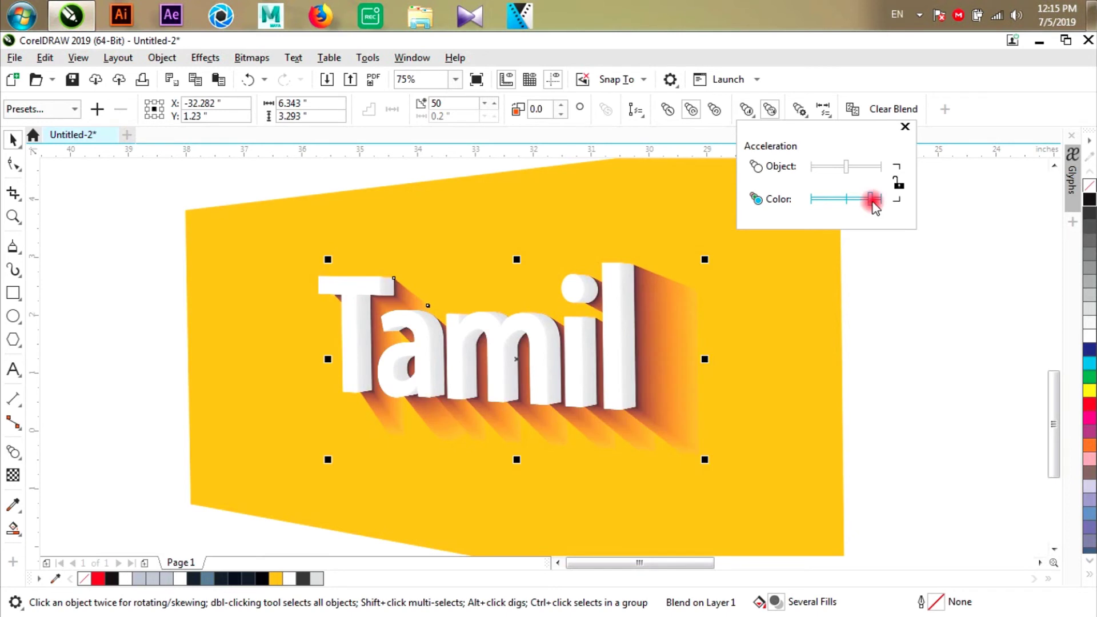
left_click(940, 392)
left_click(935, 418)
Give the shadow blend a black outline.
left_click(708, 321)
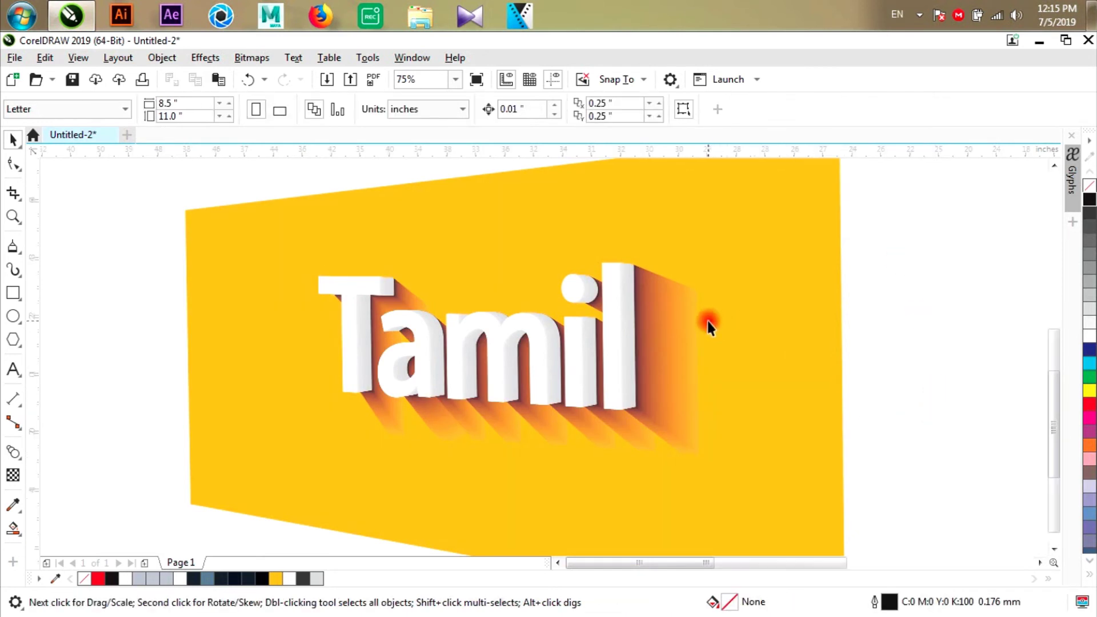
scroll(711, 320, "down", 1)
scroll(754, 320, "up", 1)
left_click_drag(758, 310, 759, 317)
scroll(637, 436, "up", 4)
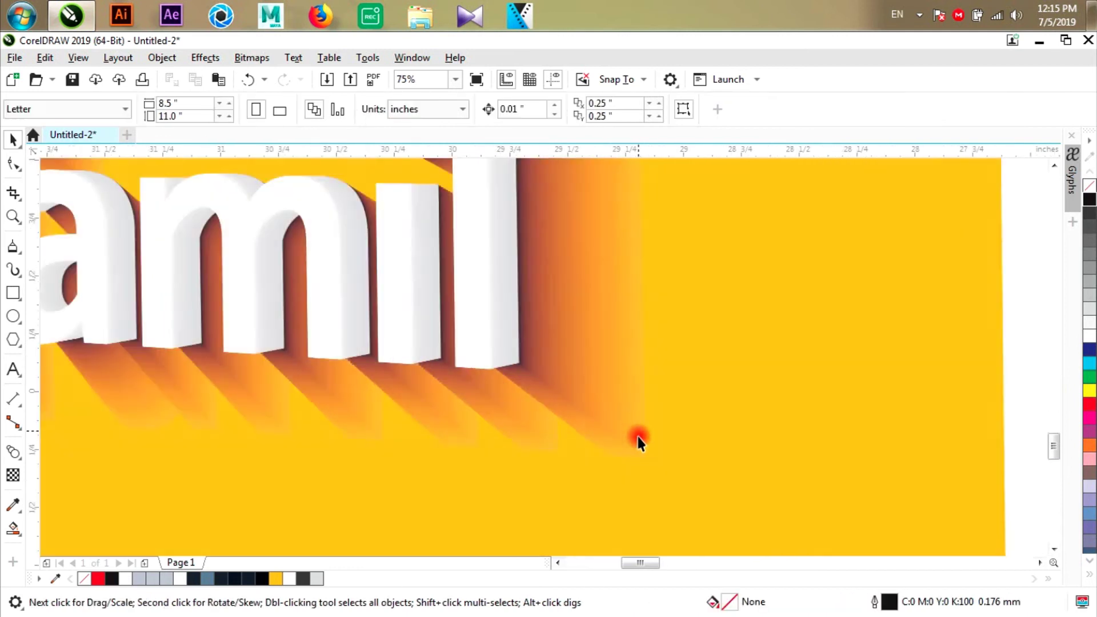
left_click(637, 436)
scroll(521, 418, "up", 3)
scroll(521, 417, "down", 5)
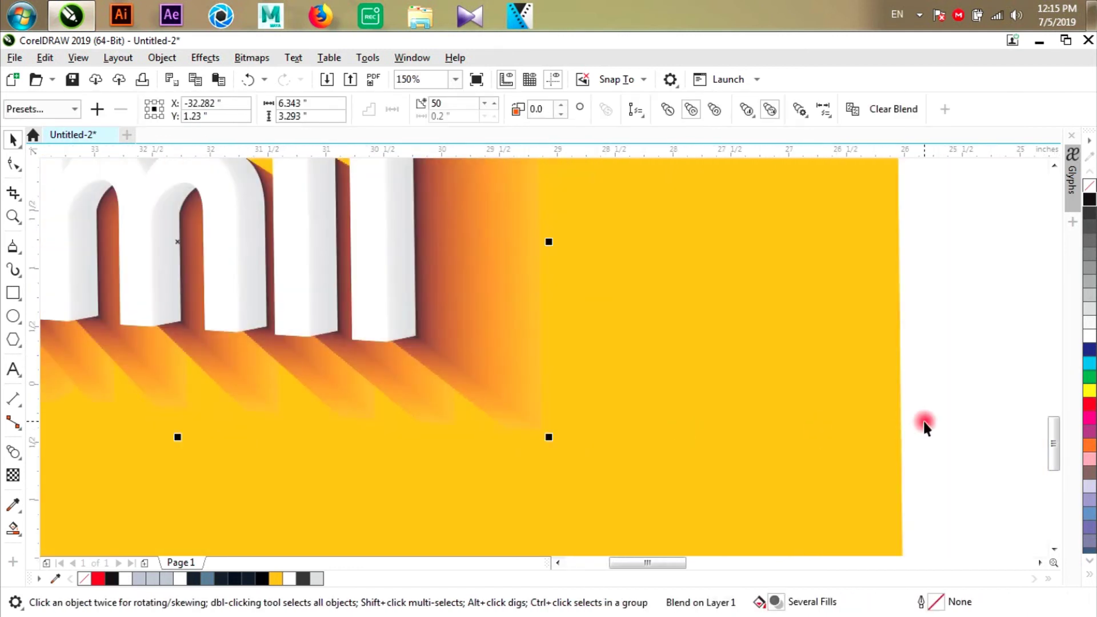
left_click(600, 462)
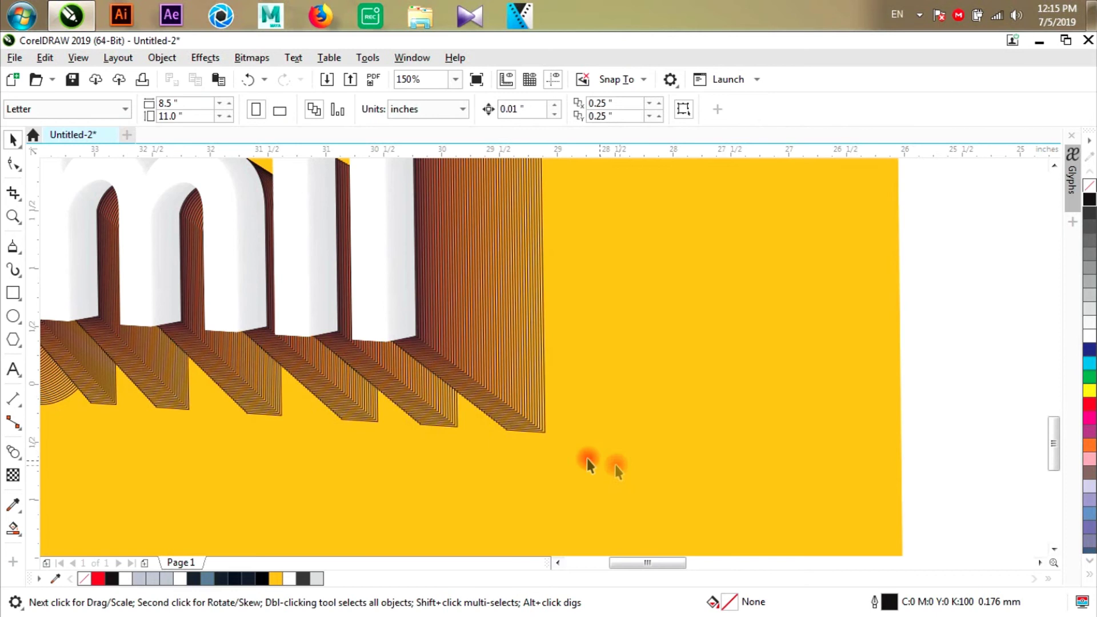
Shrink the shadow's yellow end lettering toward the white lettering to about 5.864 by 2.844 inches and remove its outline.
scroll(542, 434, "up", 2)
left_click_drag(547, 429, 333, 264)
scroll(482, 374, "down", 5)
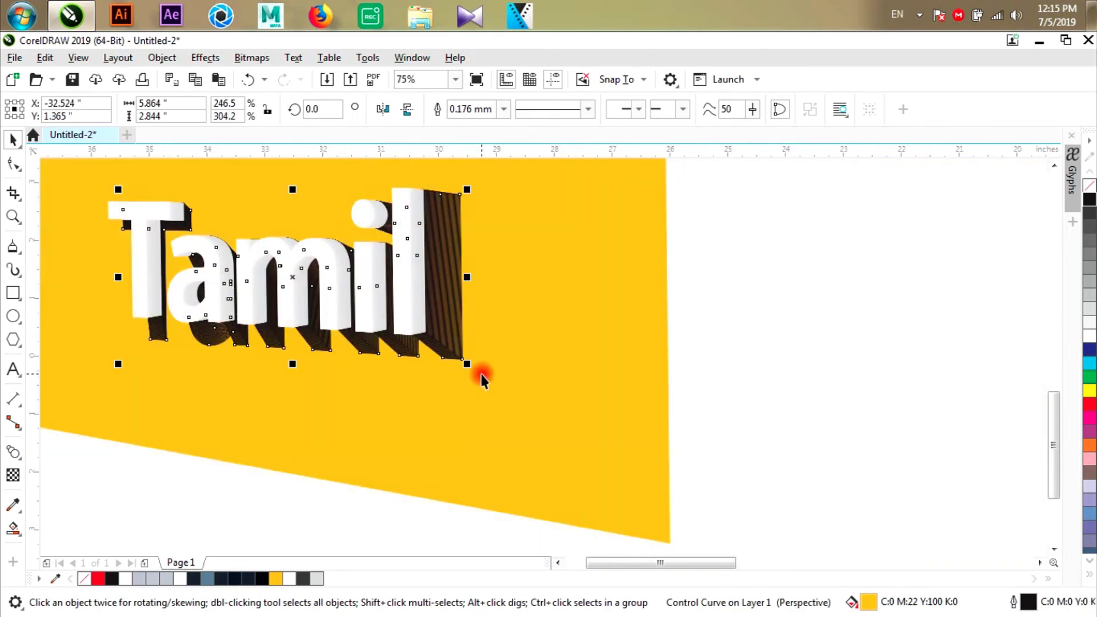
right_click(1090, 188)
left_click(941, 313)
scroll(907, 326, "down", 1)
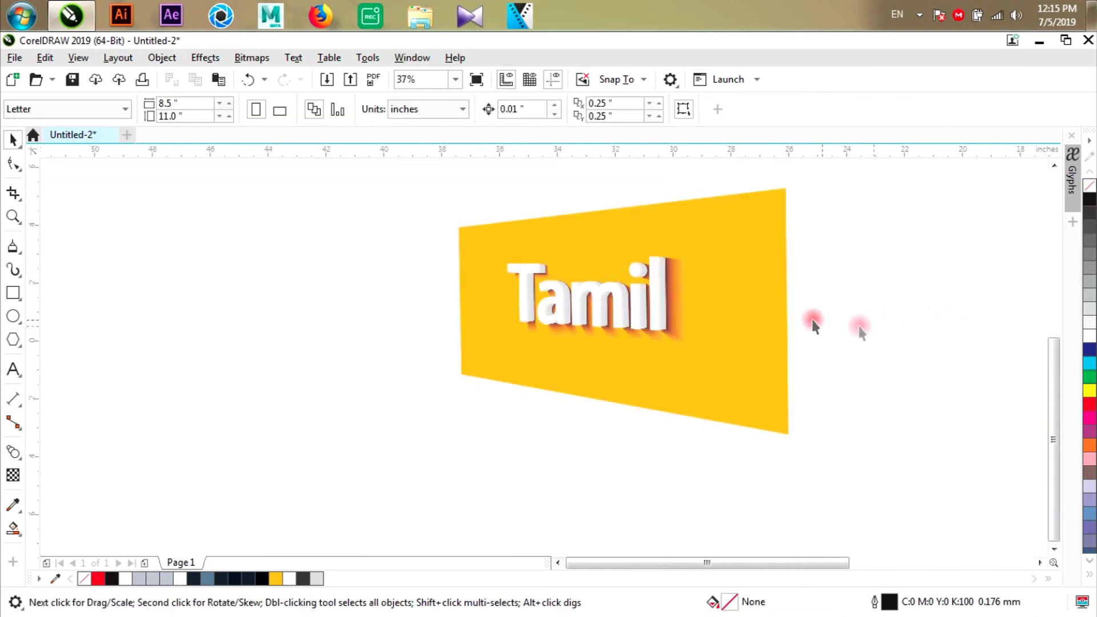
Move the yellow panel slightly up and left behind the lettering.
scroll(684, 296, "up", 1)
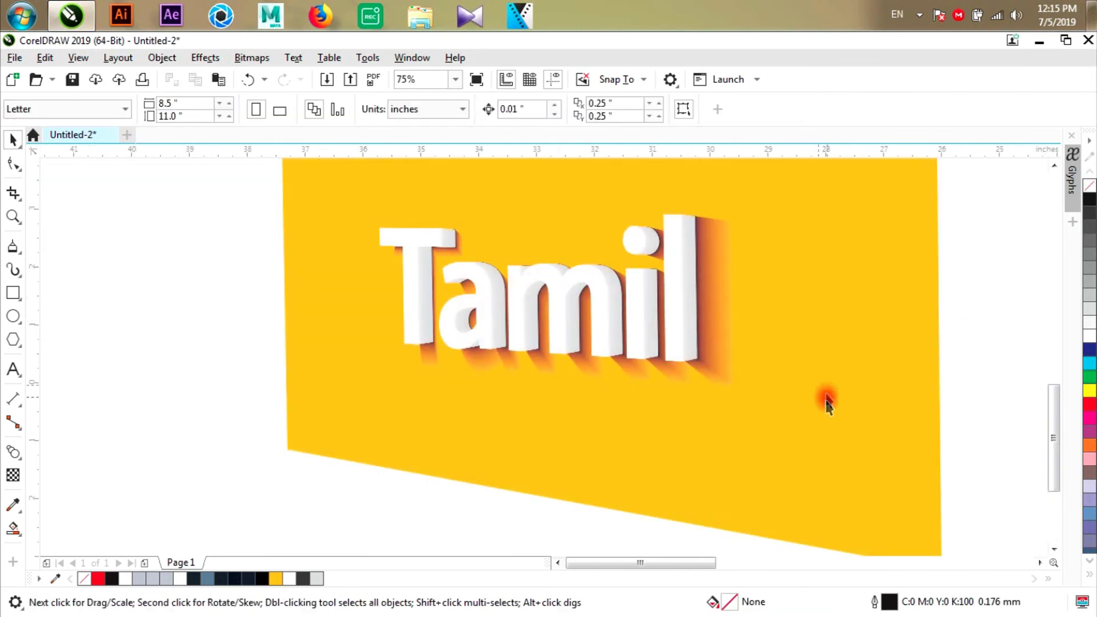
scroll(538, 483, "down", 1)
scroll(654, 407, "up", 1)
left_click(666, 372)
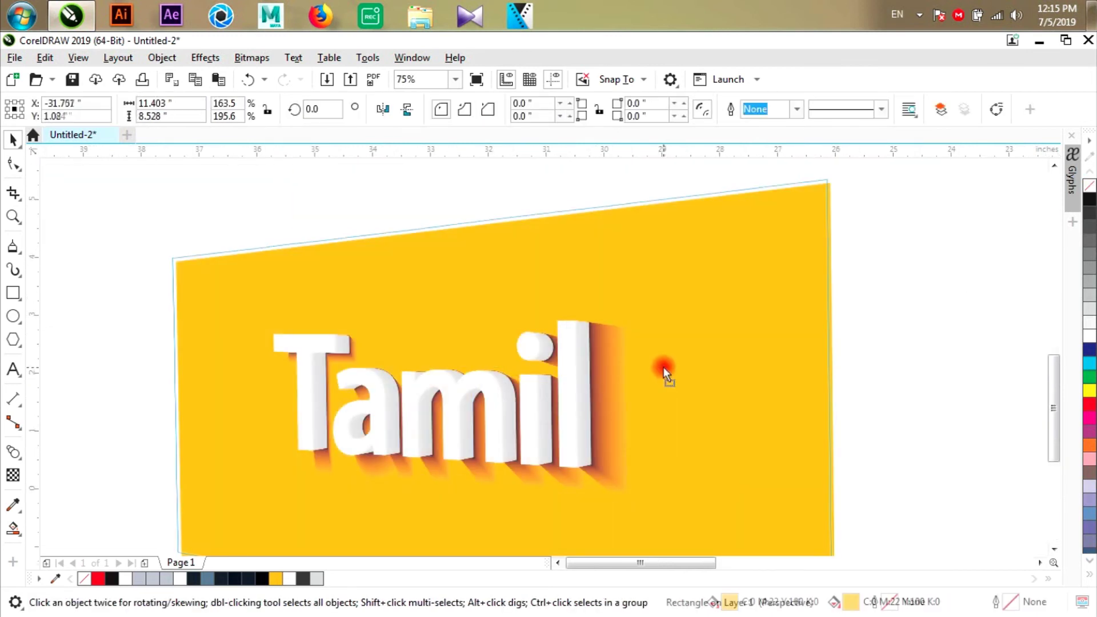
scroll(324, 312, "up", 1)
scroll(324, 312, "down", 1)
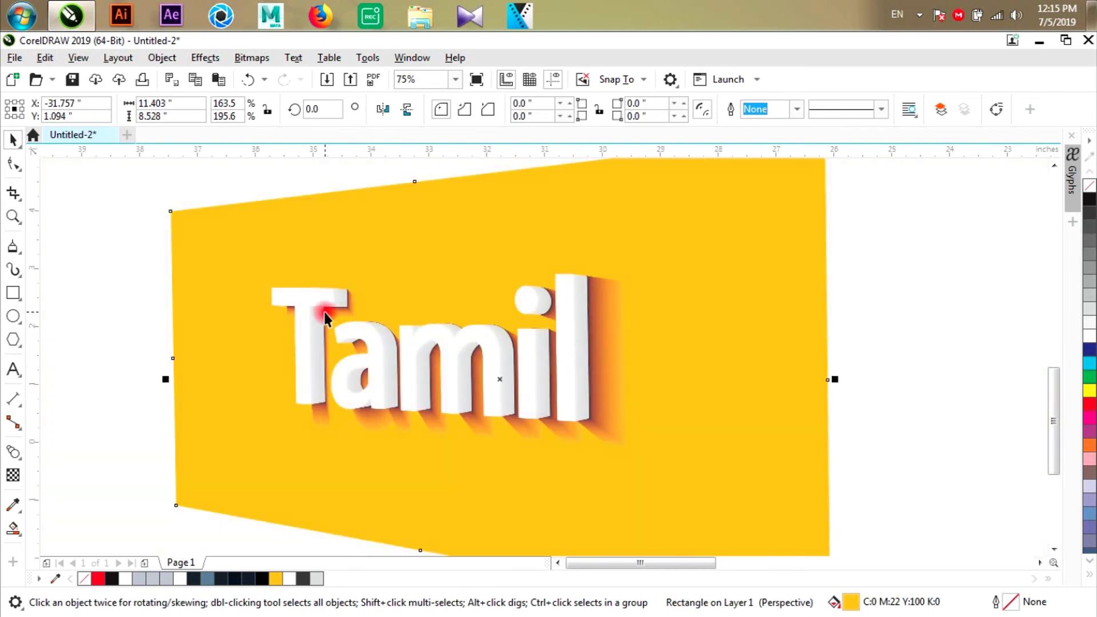
scroll(458, 289, "up", 1)
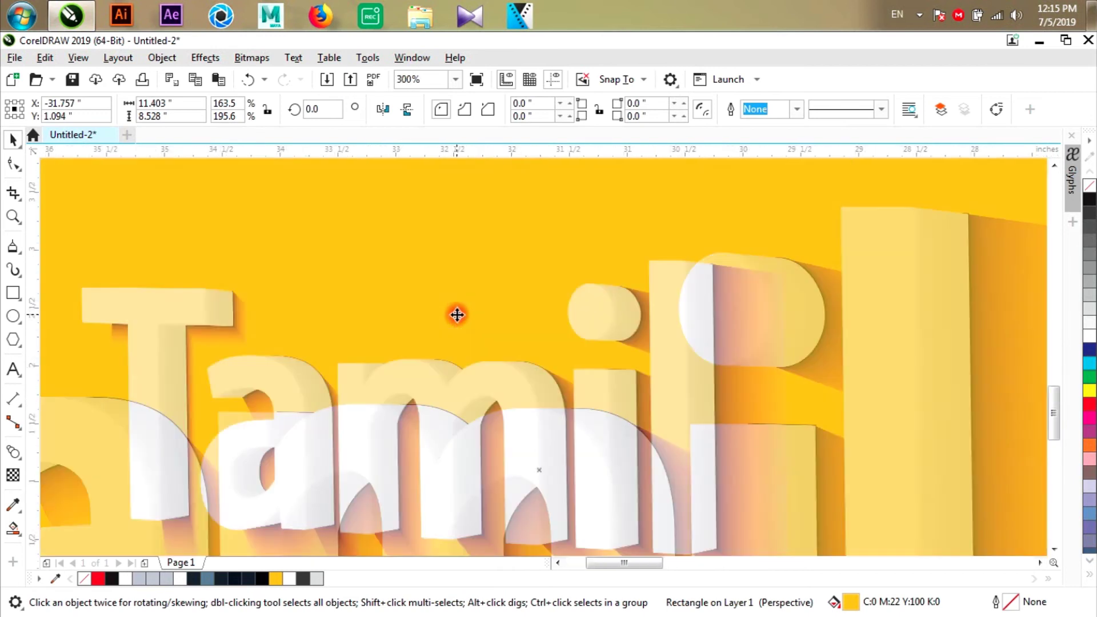
scroll(686, 332, "down", 2)
key("Escape")
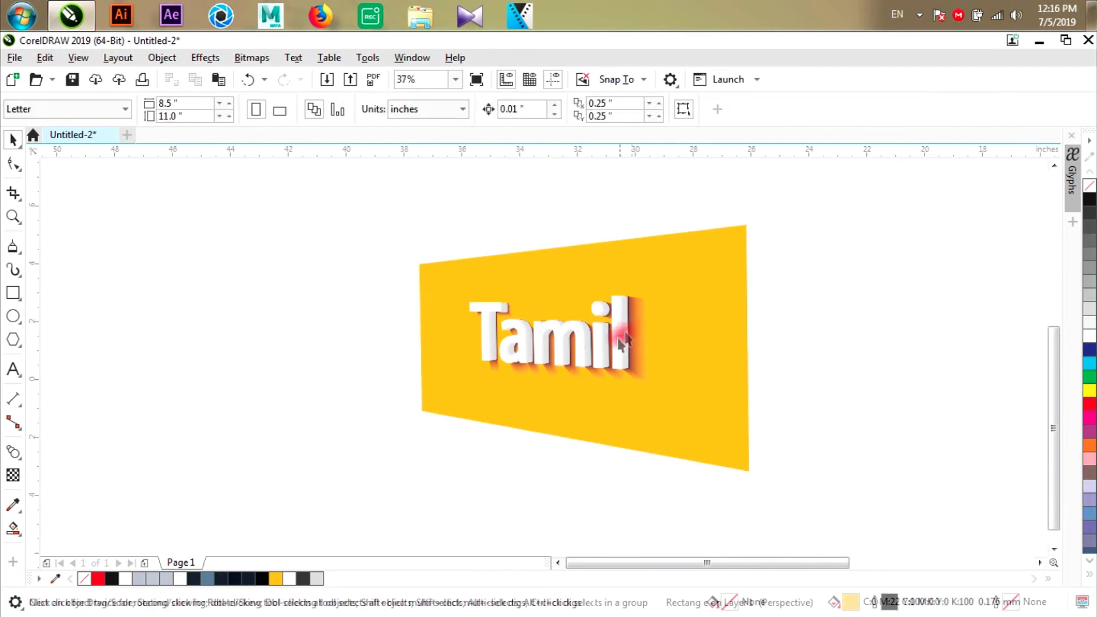
Try a yellow fill (C0 M0 Y100 K0) on the white front lettering.
scroll(617, 337, "up", 1)
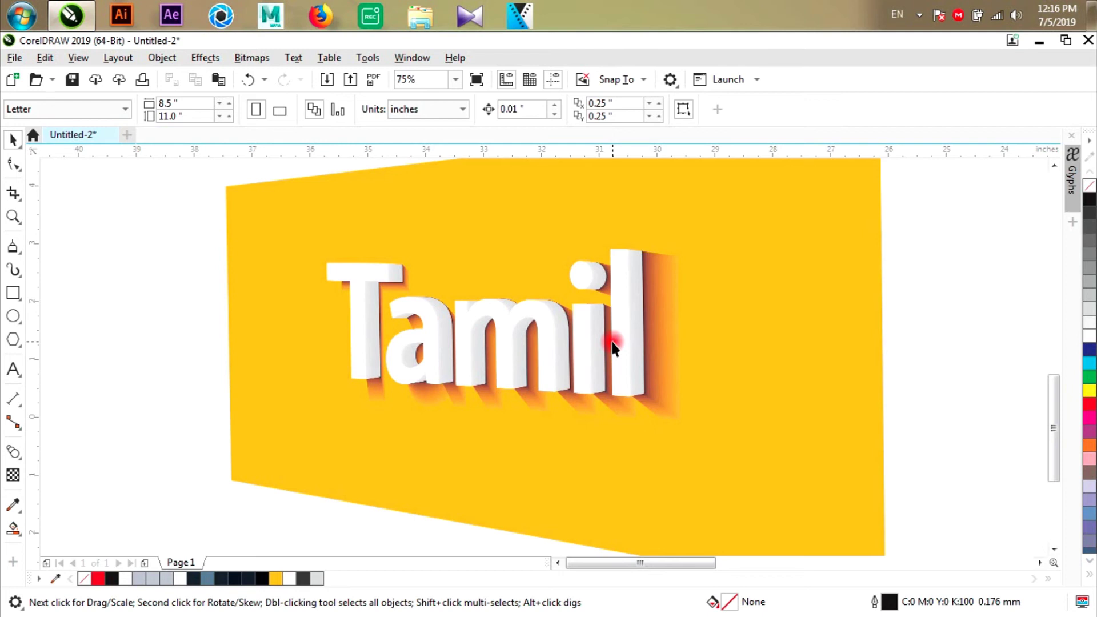
left_click(503, 323)
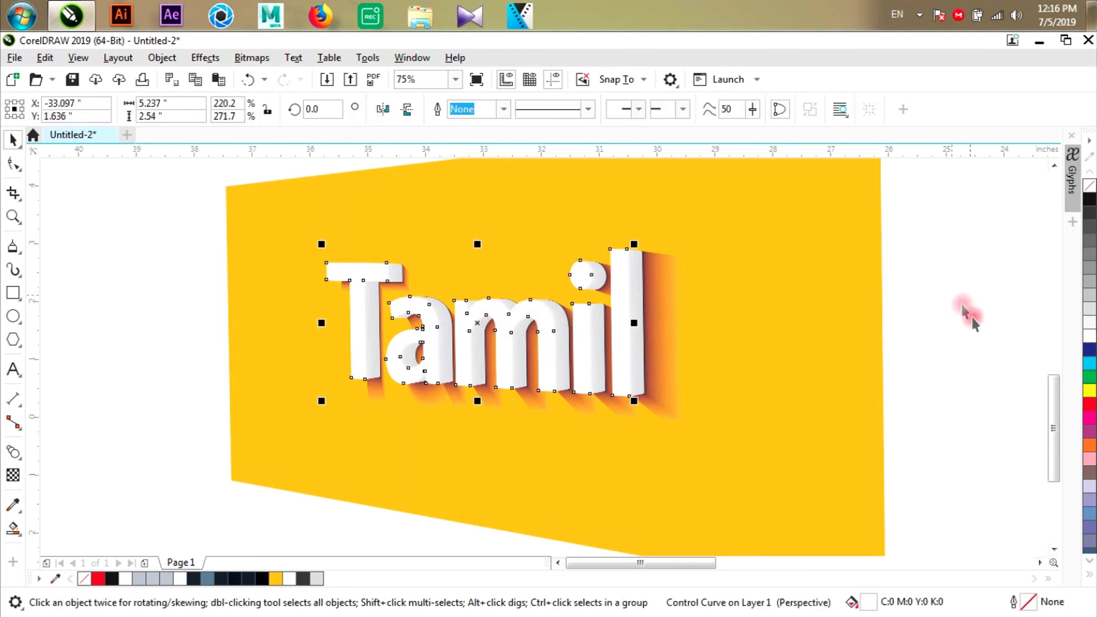
left_click(1089, 391)
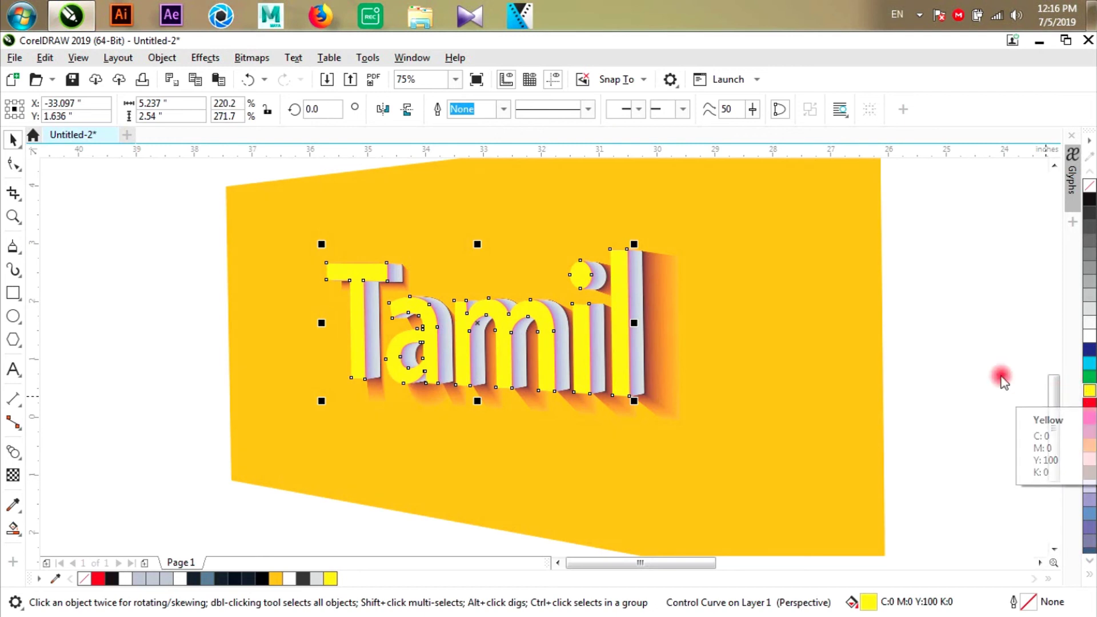
left_click(610, 257)
left_click(639, 281)
scroll(641, 276, "up", 3)
scroll(641, 277, "down", 3)
left_click(946, 366)
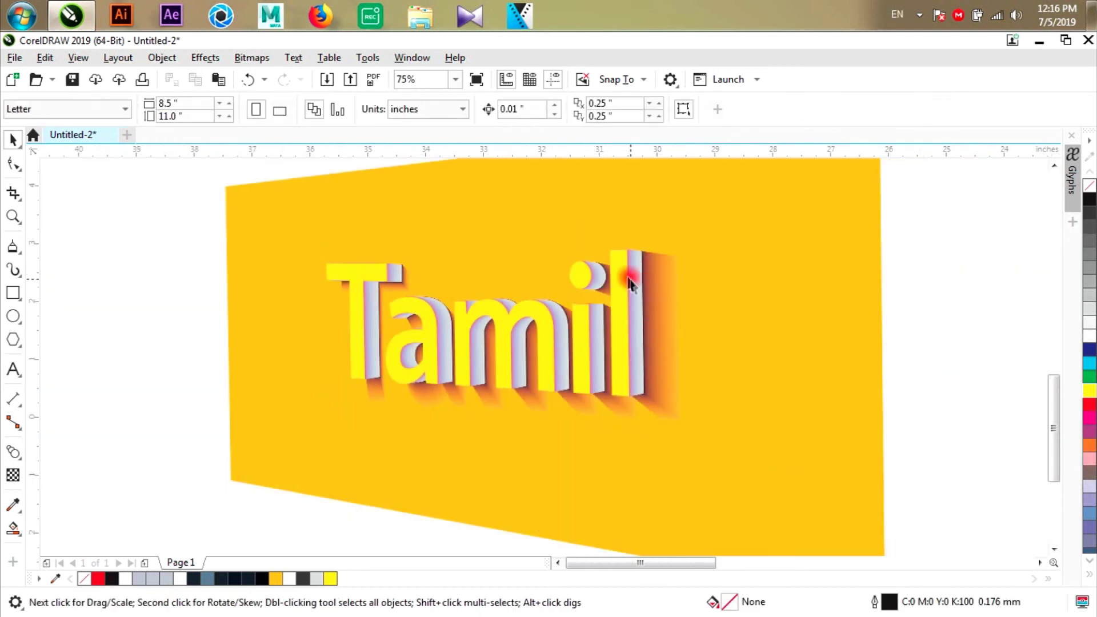
Fill the front lettering with red (C0 M100 Y100 K0).
left_click(625, 276)
left_click(1090, 407)
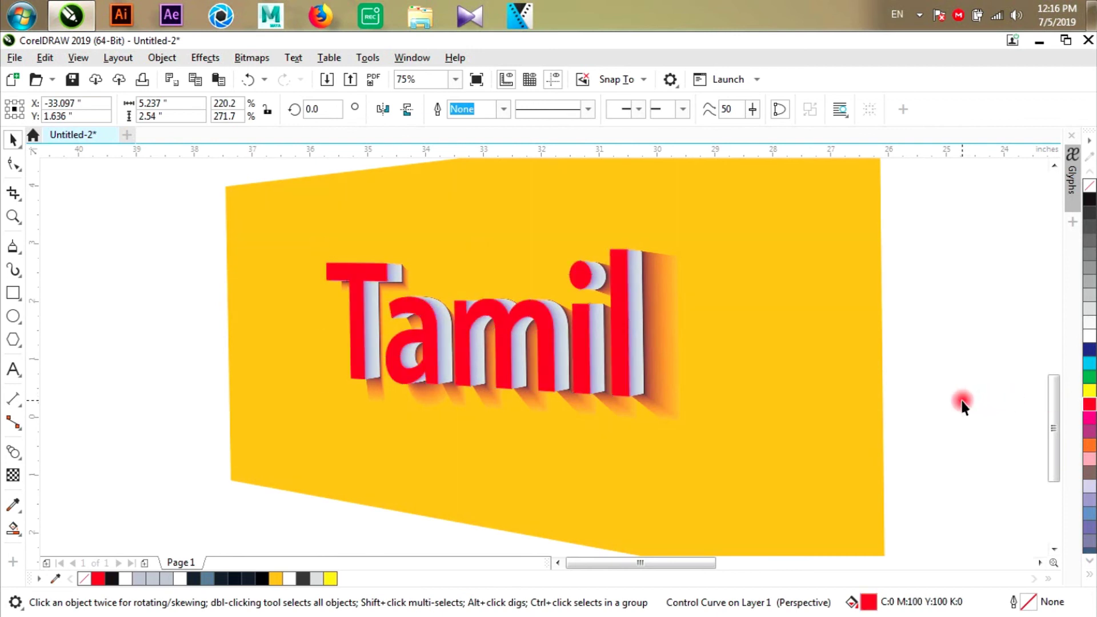
left_click(962, 399)
Fill the grey back lettering of the 3D blend with dark red (C20 M100 Y84 K17).
scroll(619, 274, "up", 4)
left_click(608, 276)
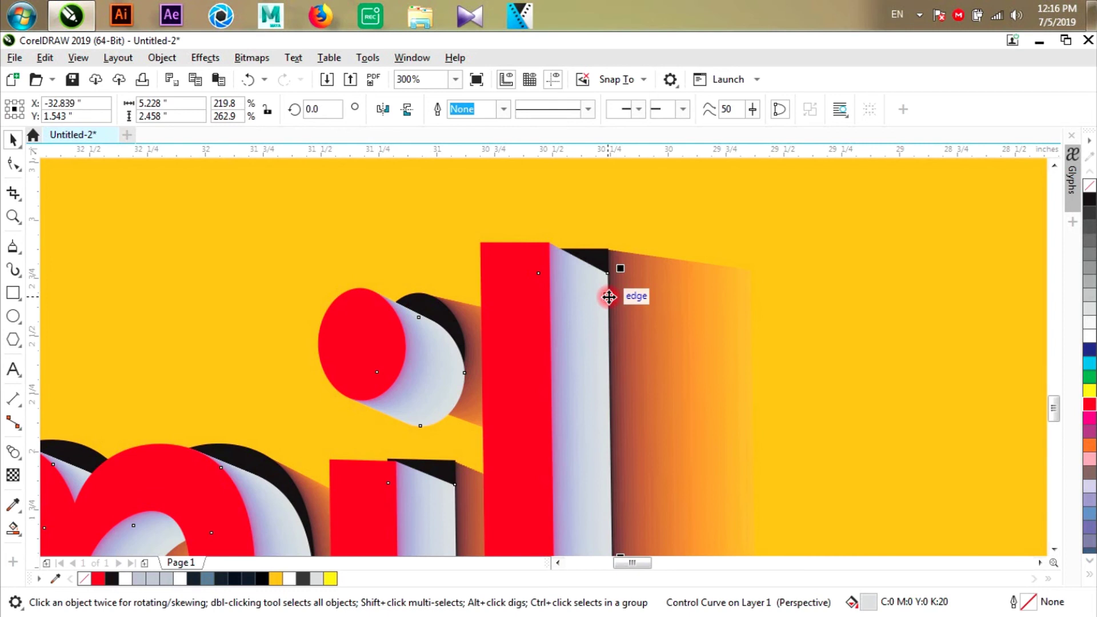
scroll(607, 269, "up", 8)
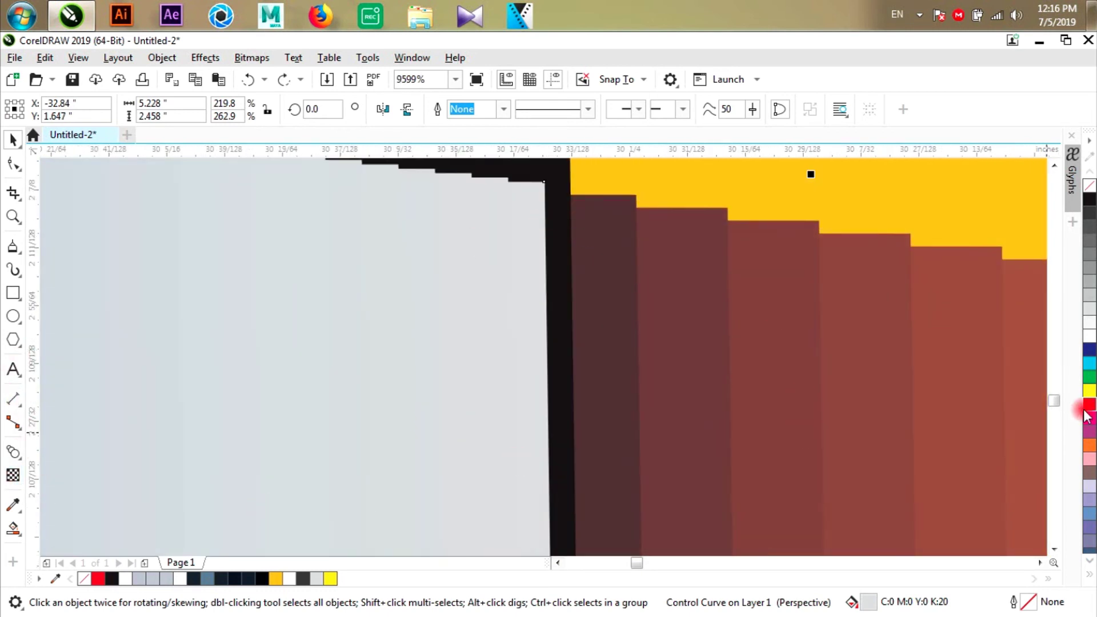
left_click_drag(1085, 409, 529, 297)
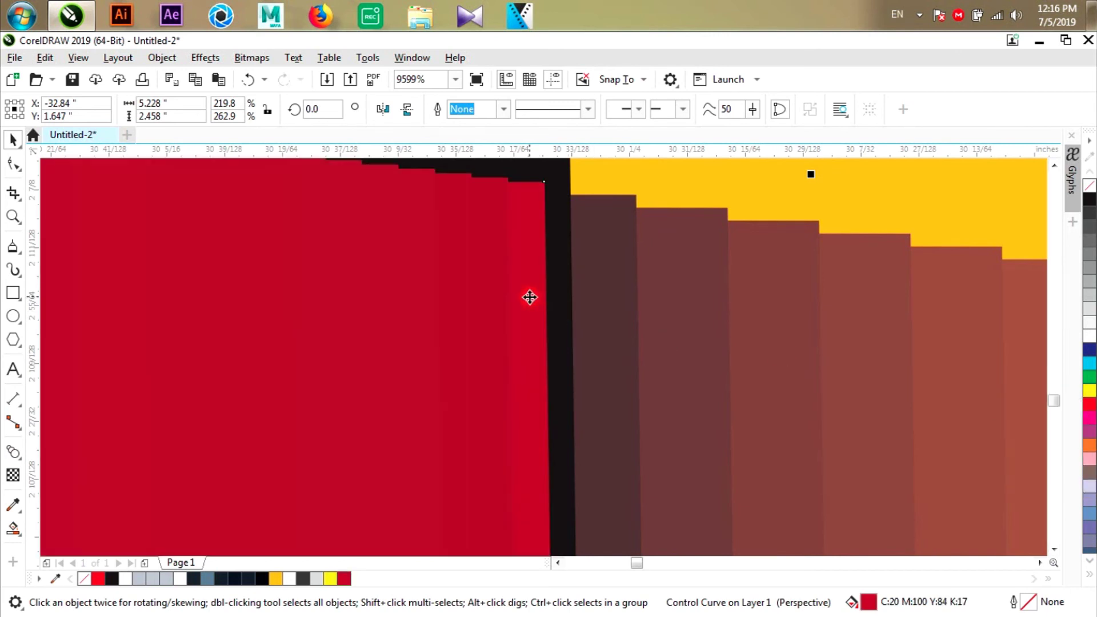
scroll(523, 301, "down", 6)
scroll(523, 301, "down", 5)
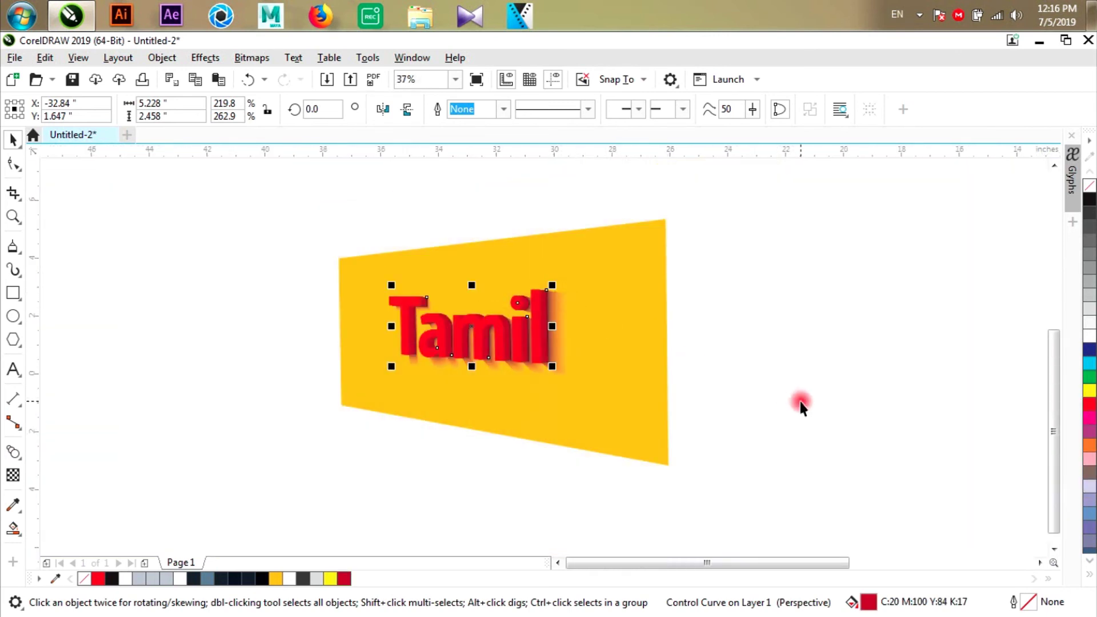
left_click(801, 402)
Move the shadow's black lettering so that it lines up exactly behind the dark red back lettering.
scroll(559, 303, "up", 2)
scroll(538, 283, "up", 8)
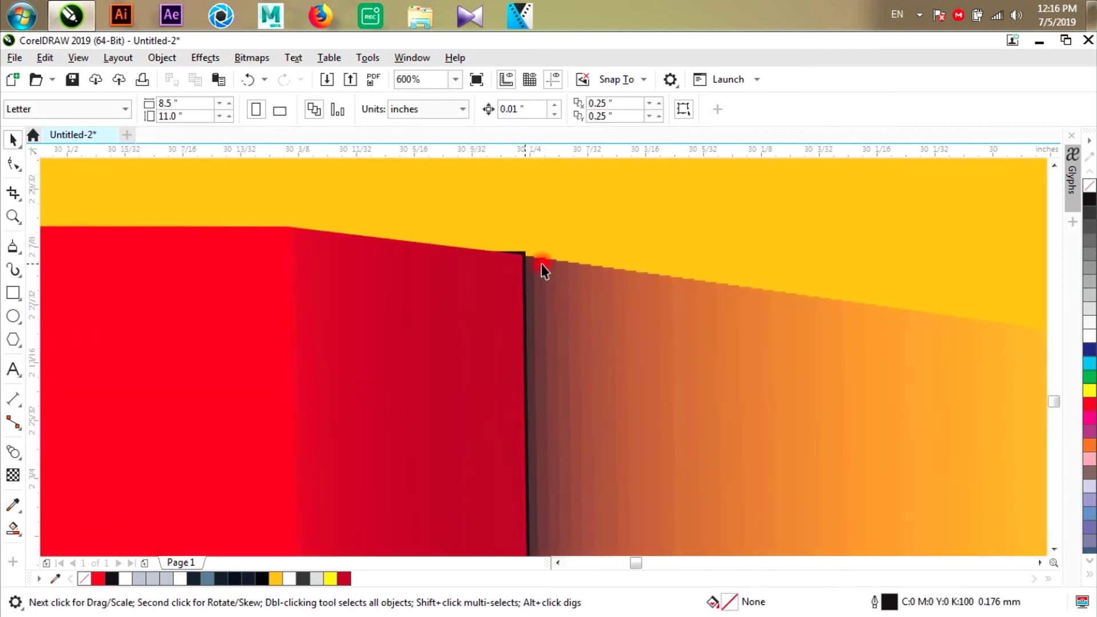
left_click(521, 248)
mouse_move(517, 239)
left_mouse_down()
mouse_move(515, 248)
mouse_move(501, 241)
left_mouse_up()
scroll(516, 248, "up", 1)
scroll(502, 242, "down", 1)
scroll(502, 241, "down", 2)
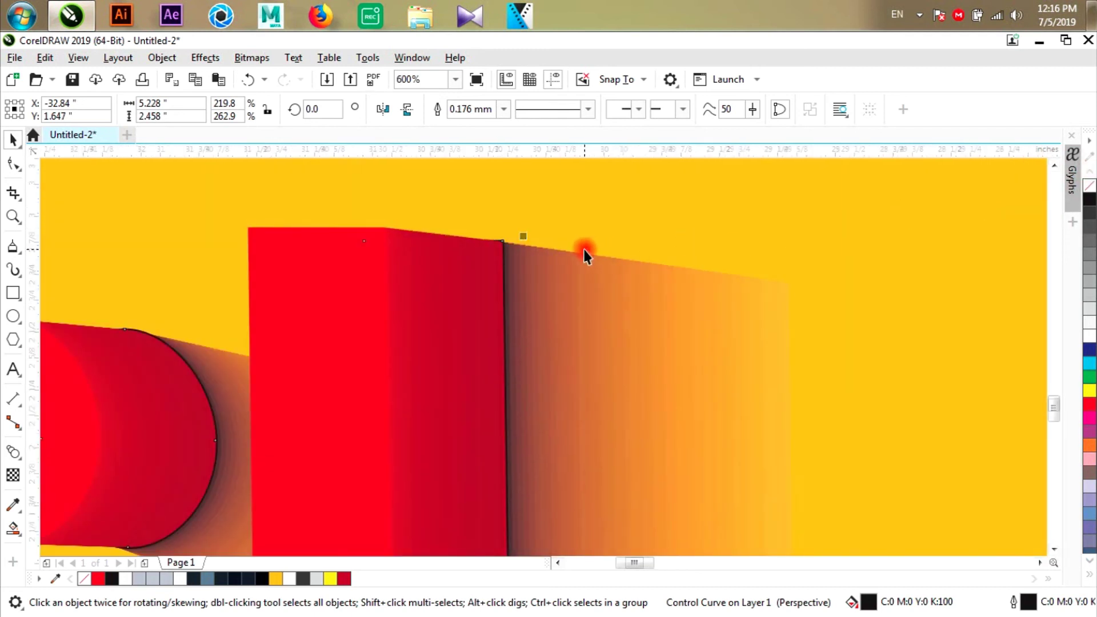
scroll(585, 255, "down", 3)
key("Escape")
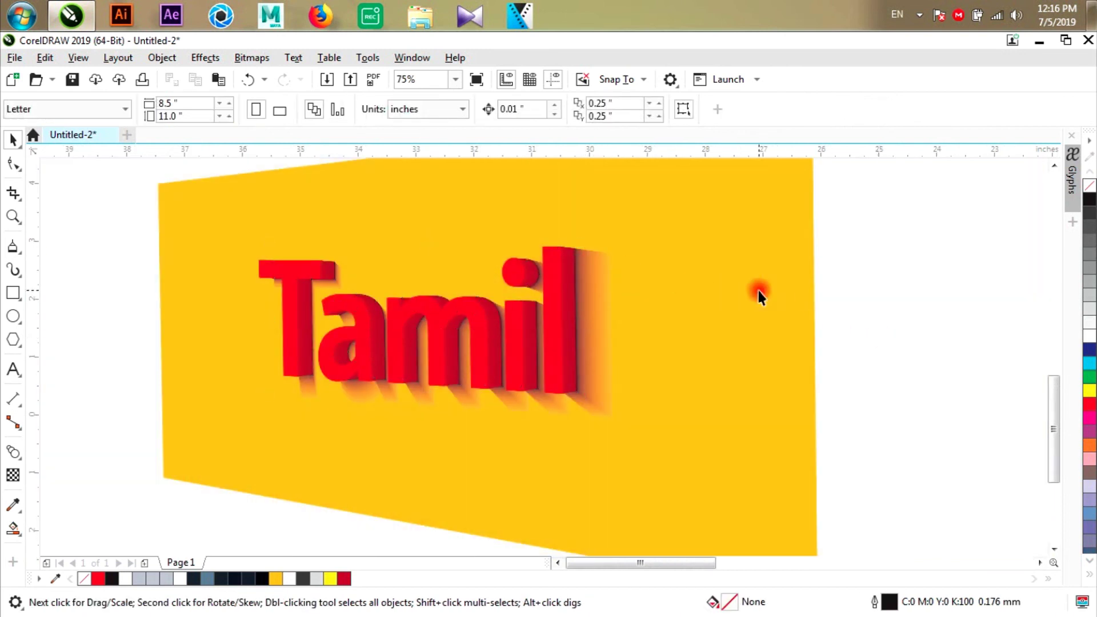
Examine the finished red lettering, its dark red sides and the fading shadow, both close up and as a whole.
scroll(629, 285, "down", 1)
scroll(628, 283, "up", 1)
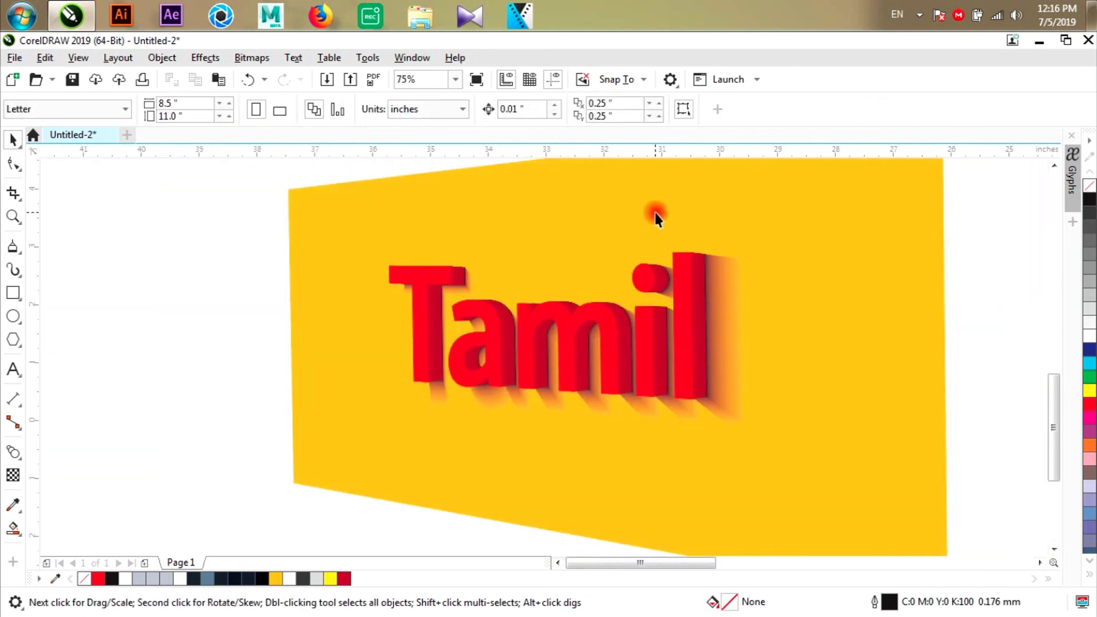
scroll(656, 215, "up", 1)
scroll(490, 237, "down", 1)
scroll(537, 293, "up", 1)
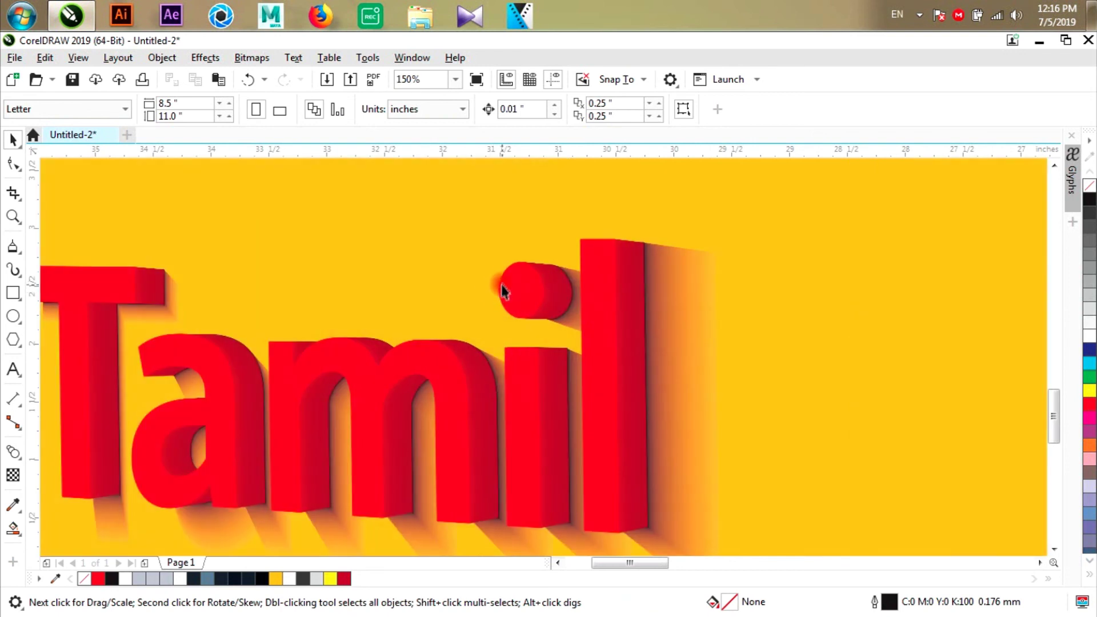
scroll(492, 292, "down", 1)
scroll(396, 317, "up", 1)
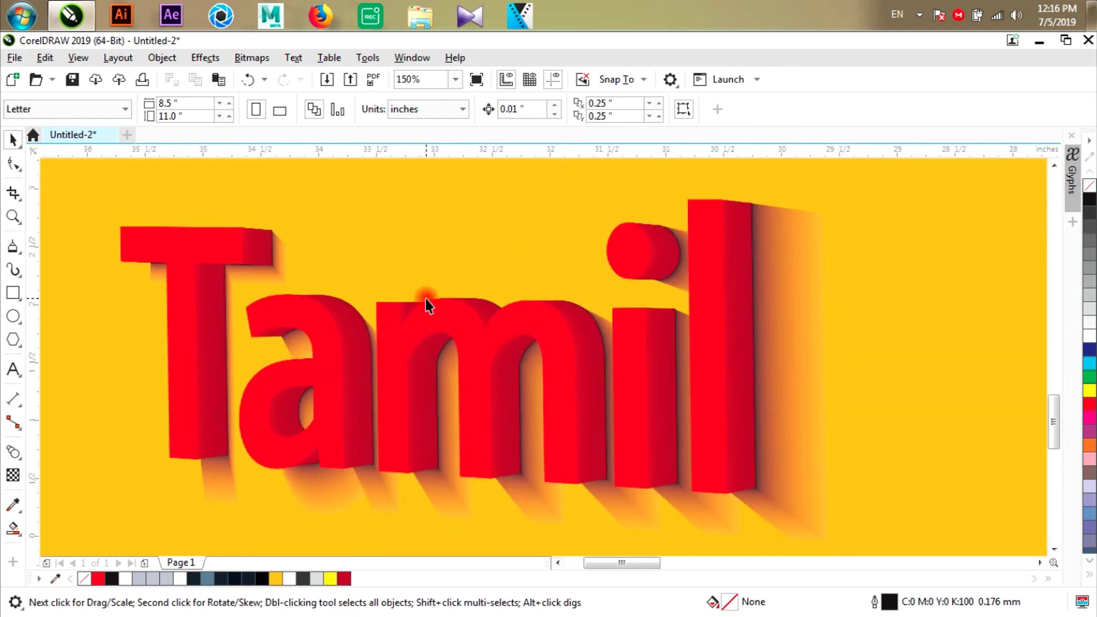
scroll(435, 292, "down", 1)
scroll(551, 331, "up", 1)
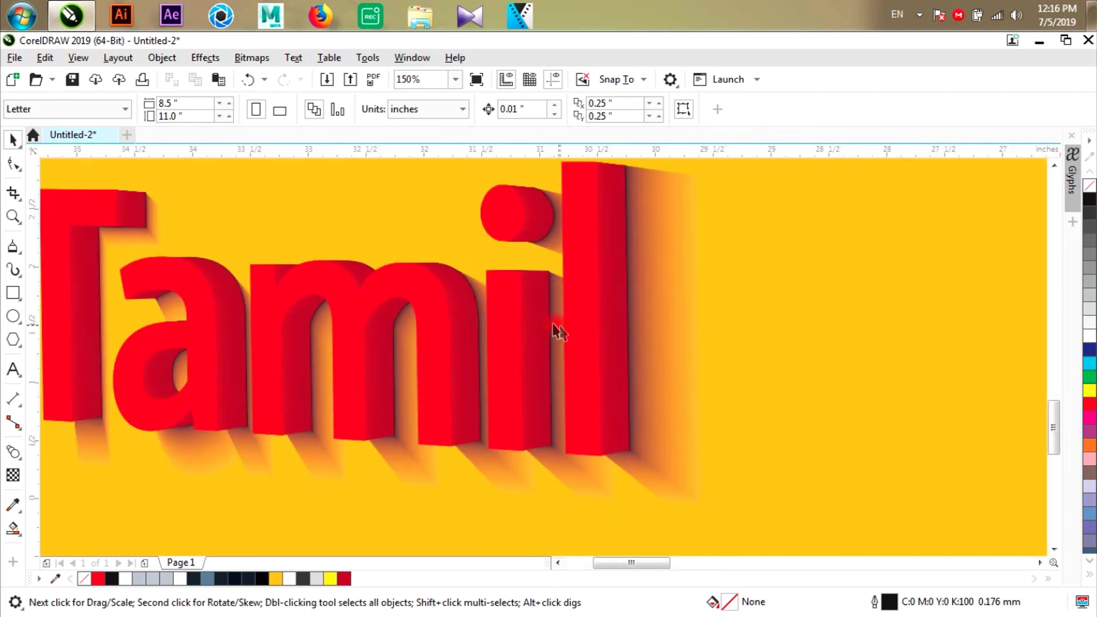
scroll(534, 327, "down", 1)
scroll(428, 264, "up", 1)
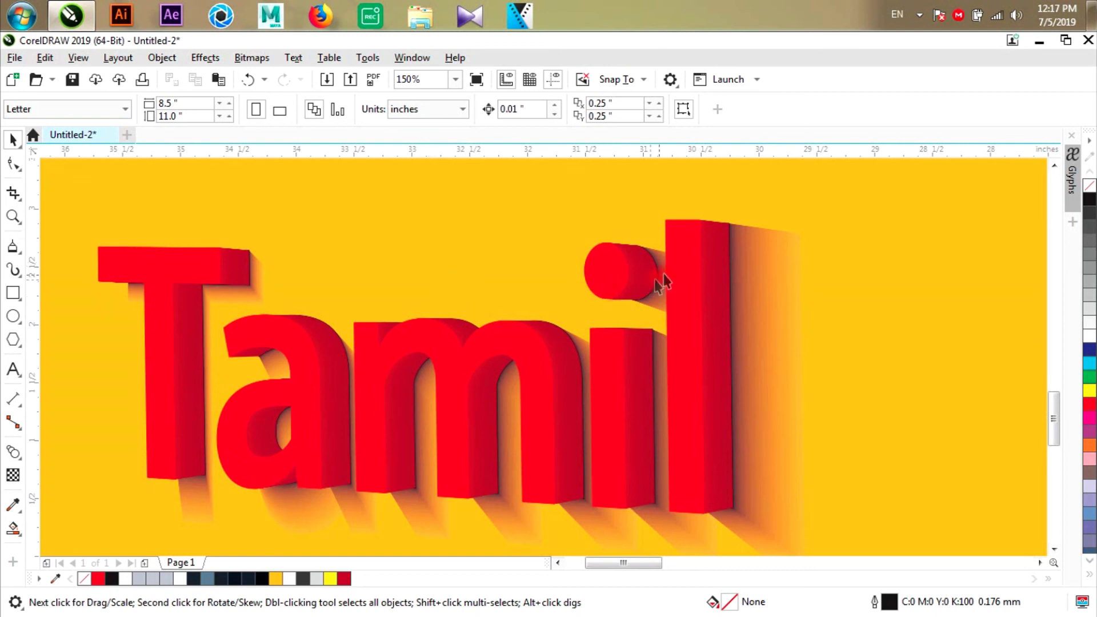
Try to move the red 3D lettering blend slightly up and to the left, away from its shadow.
left_click(714, 284)
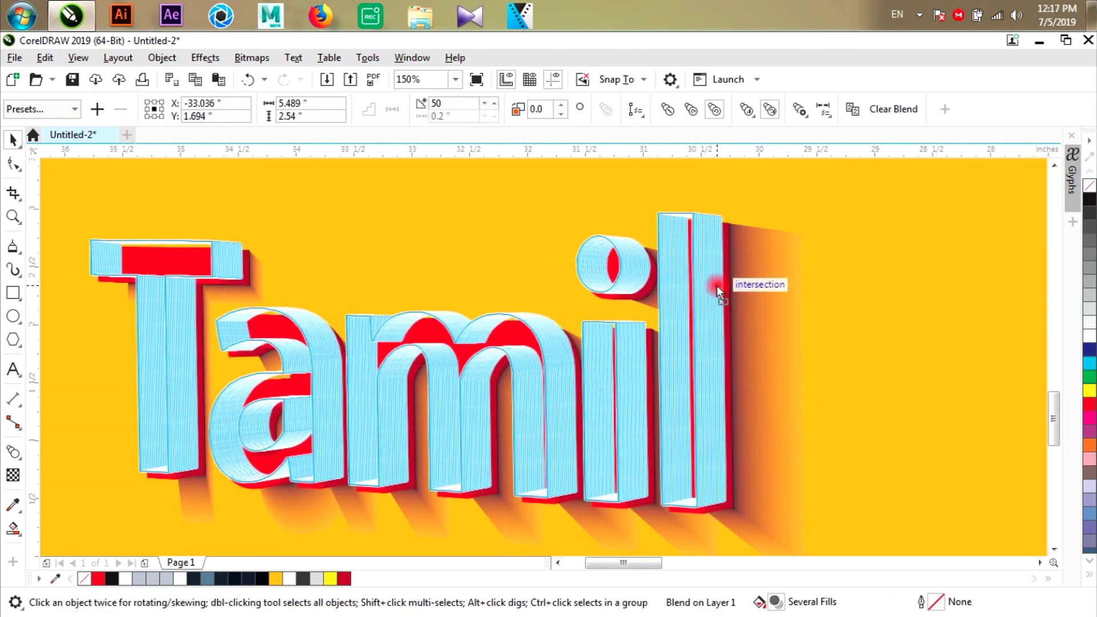
left_click_drag(707, 283, 711, 286)
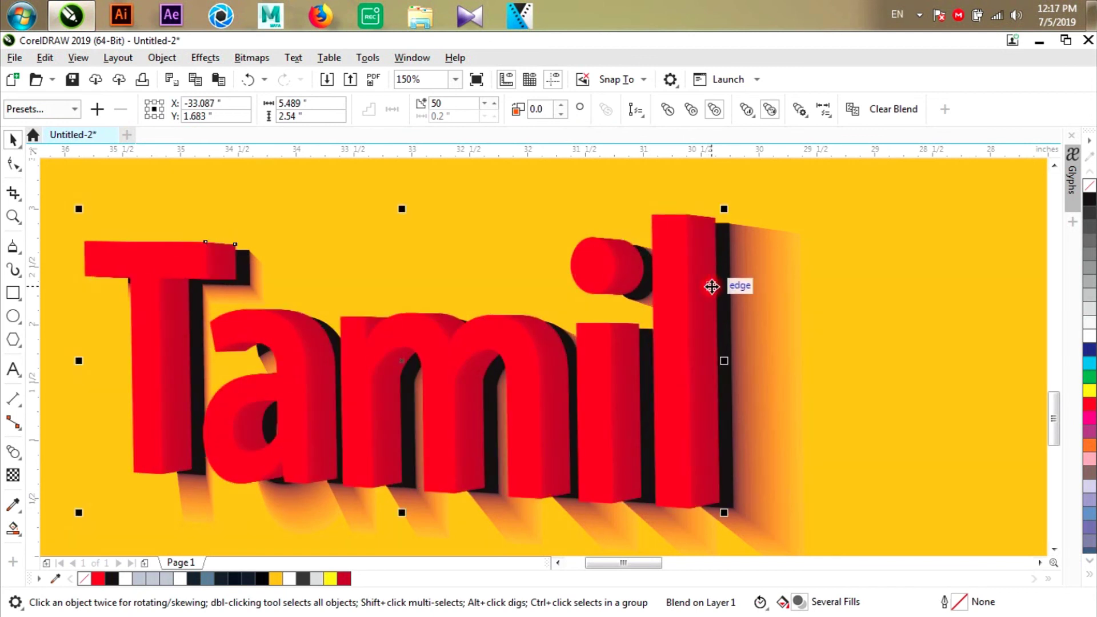
left_click(721, 245)
key("ctrl+z")
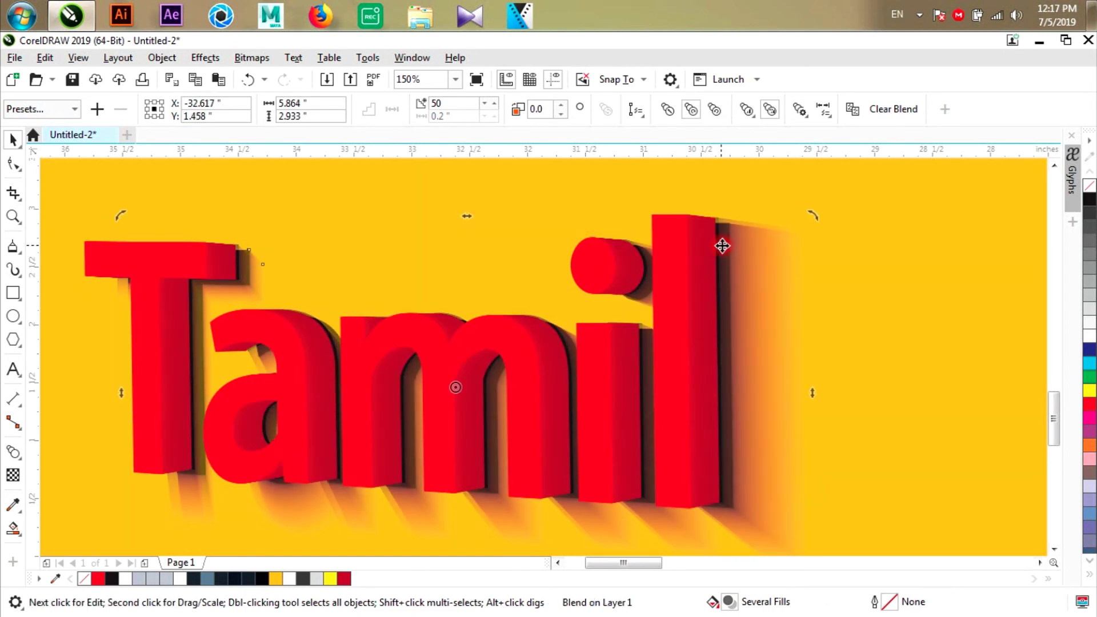
scroll(707, 283, "down", 1)
left_click(989, 240)
left_click(991, 244)
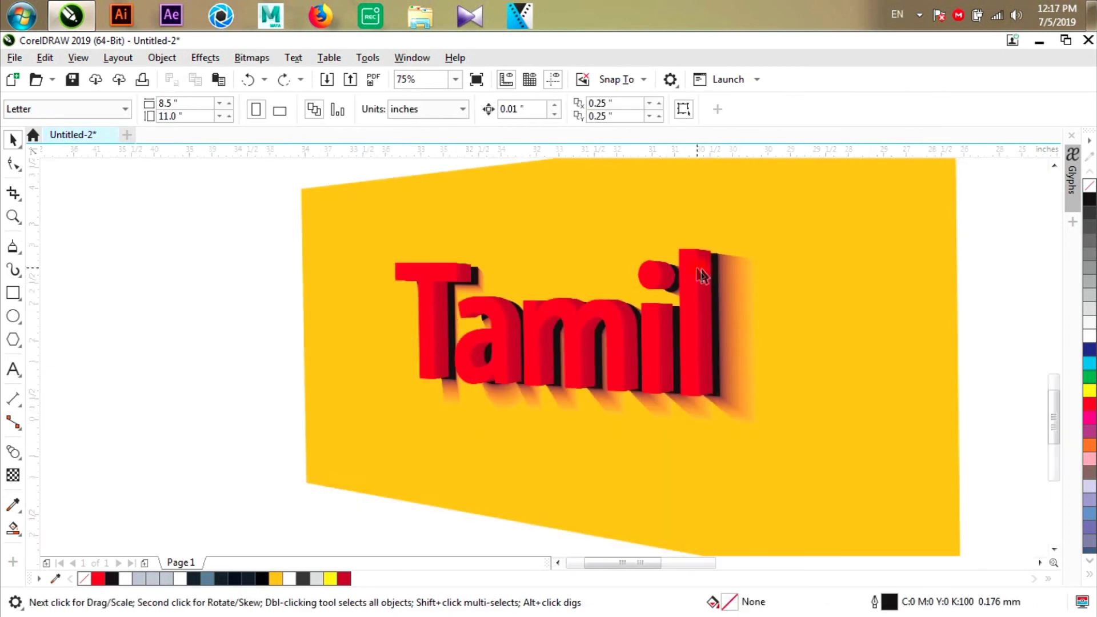
Try to fill the shadow's black lettering with the yellow sampled from the panel.
scroll(699, 271, "up", 2)
left_click(12, 505)
left_click(892, 165)
left_click(753, 228)
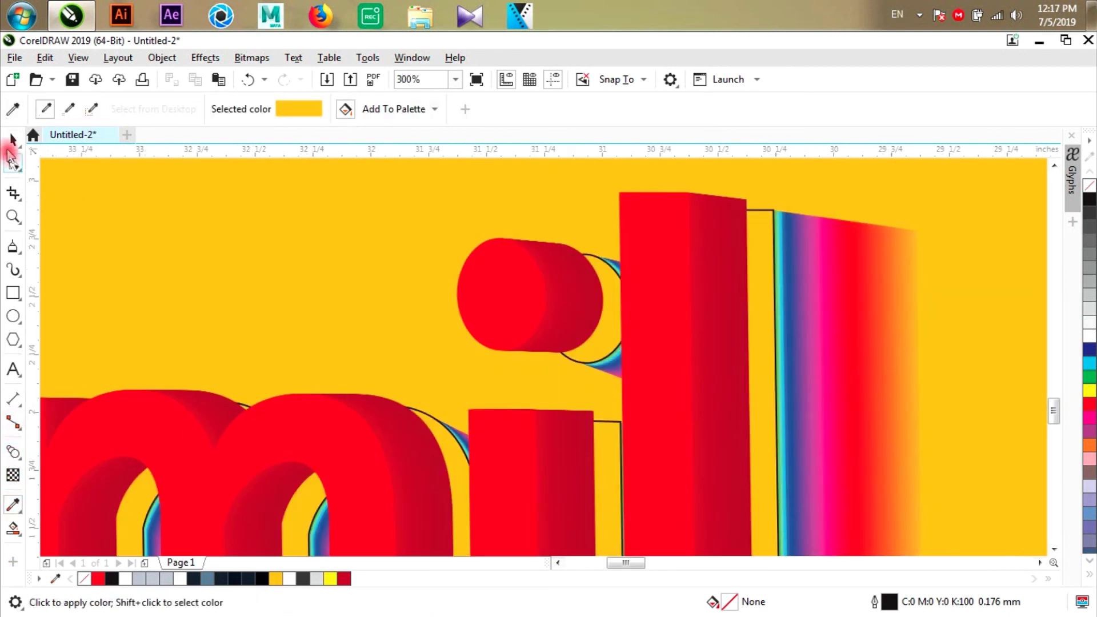
Change the uniform fill of the shadow's yellow lettering to a darker yellow, C9 M32 Y100 K0.
left_click(12, 140)
left_click(755, 259)
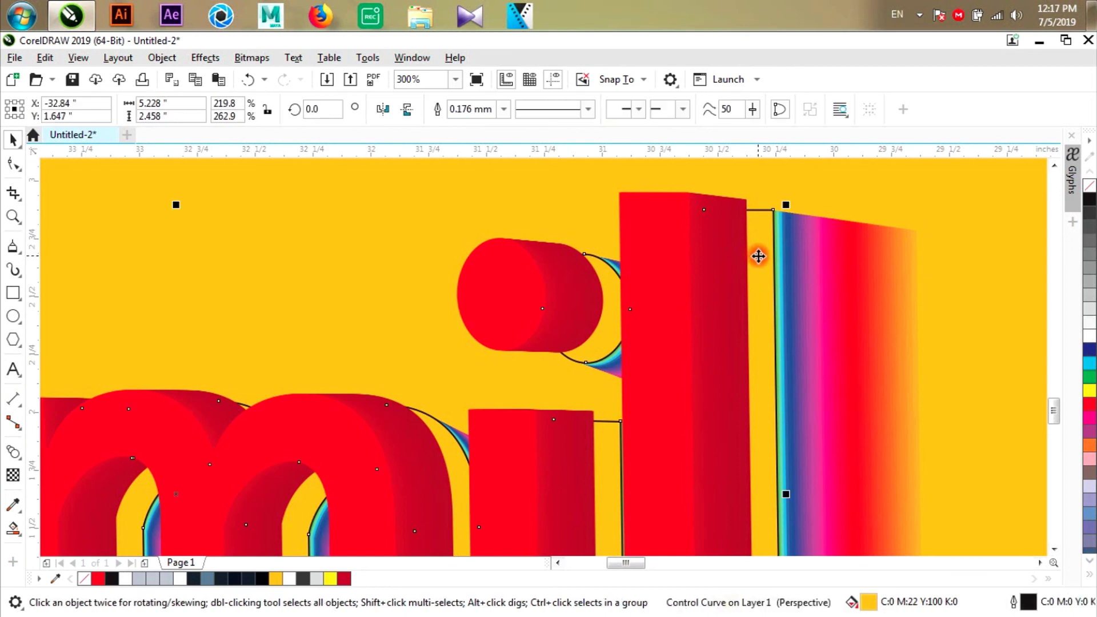
double_click(868, 603)
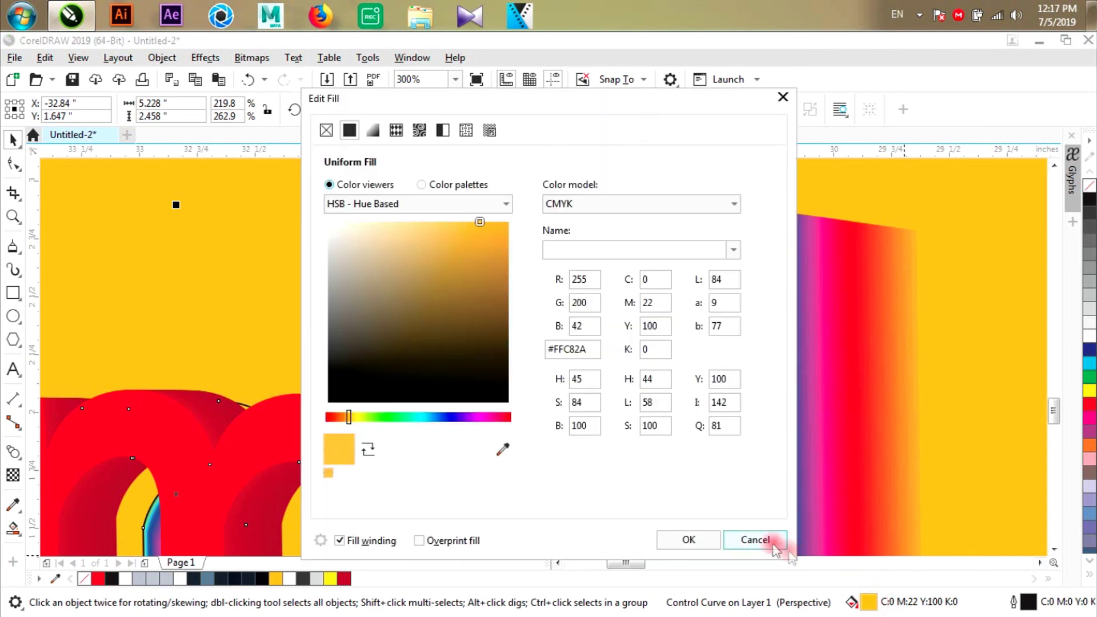
left_click_drag(496, 224, 512, 236)
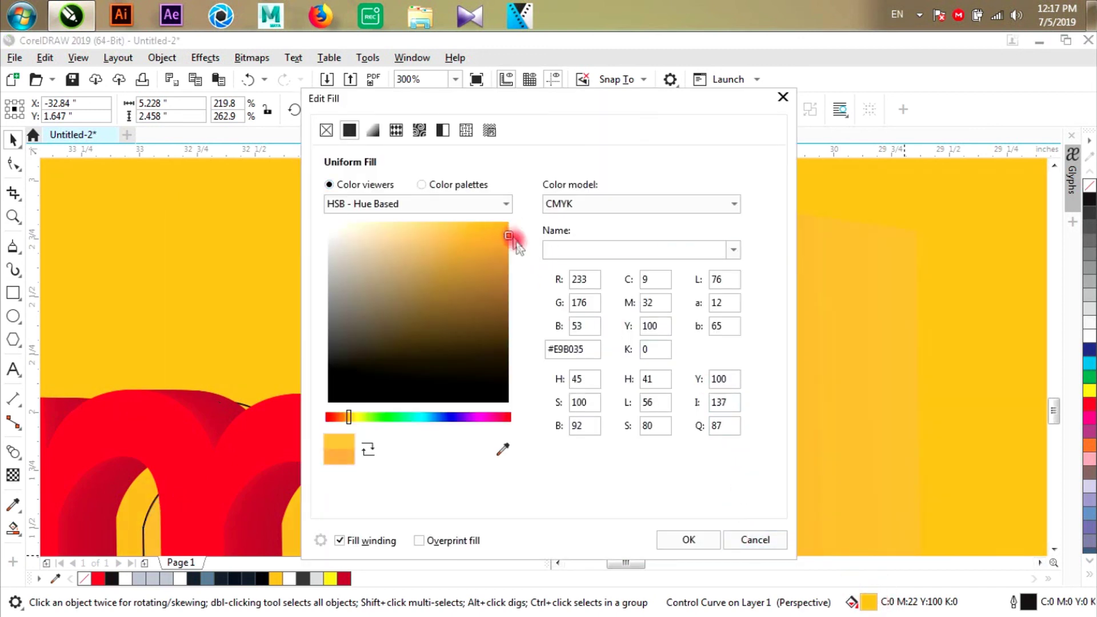
left_click(707, 537)
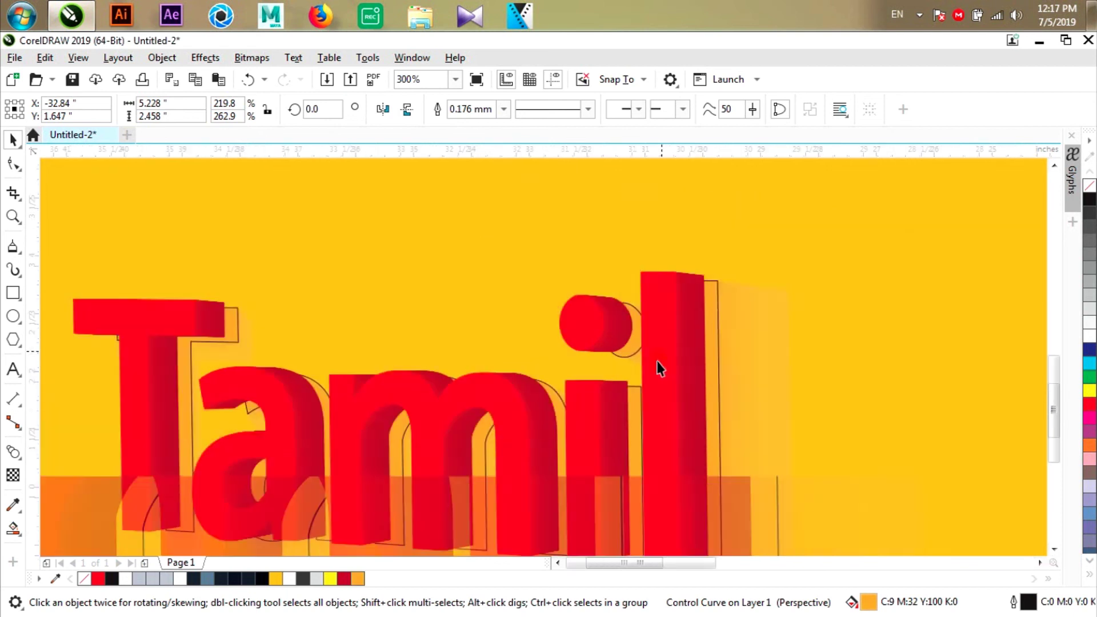
Undo the fill changes on the shadow's lettering and the move of the red 3D lettering.
scroll(657, 361, "down", 2)
key("ctrl+z")
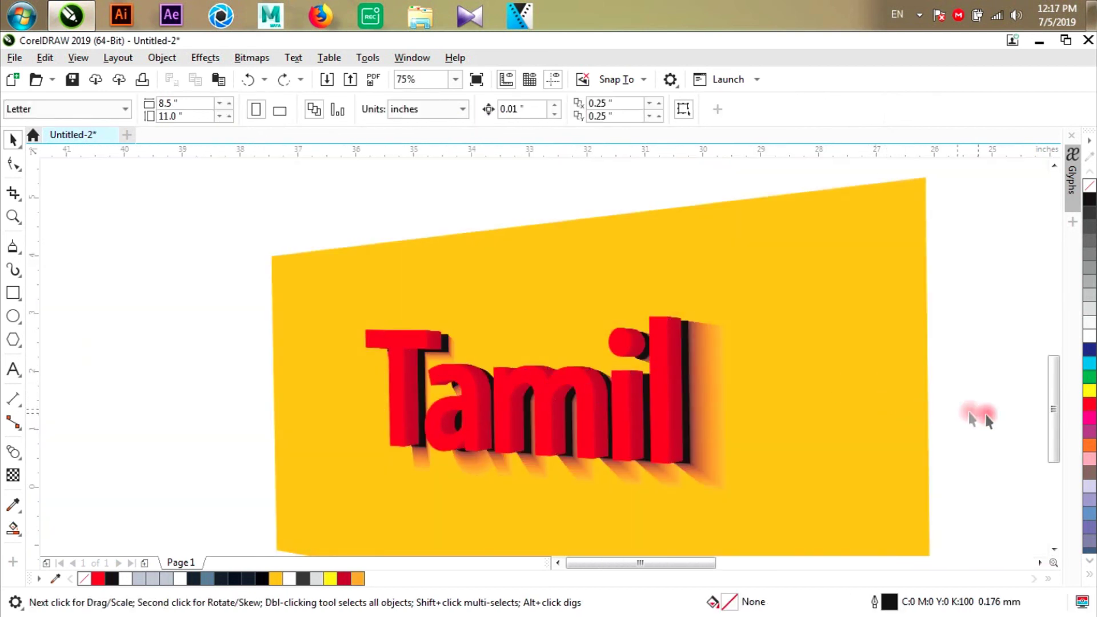
key("ctrl+z")
key("ctrl+z")
left_click(998, 404)
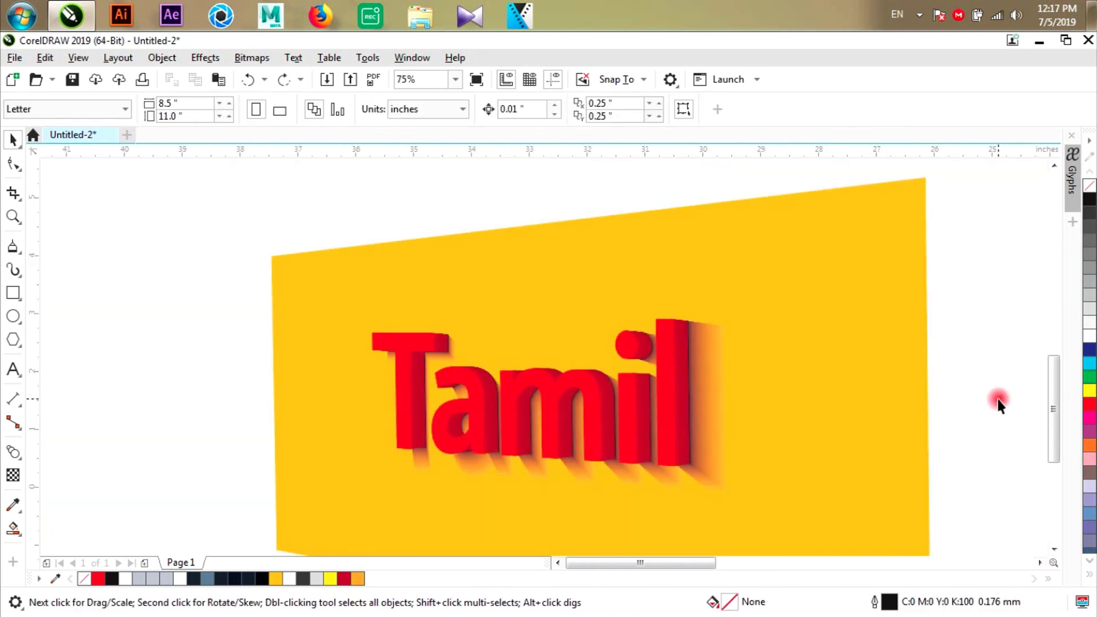
scroll(623, 320, "down", 2)
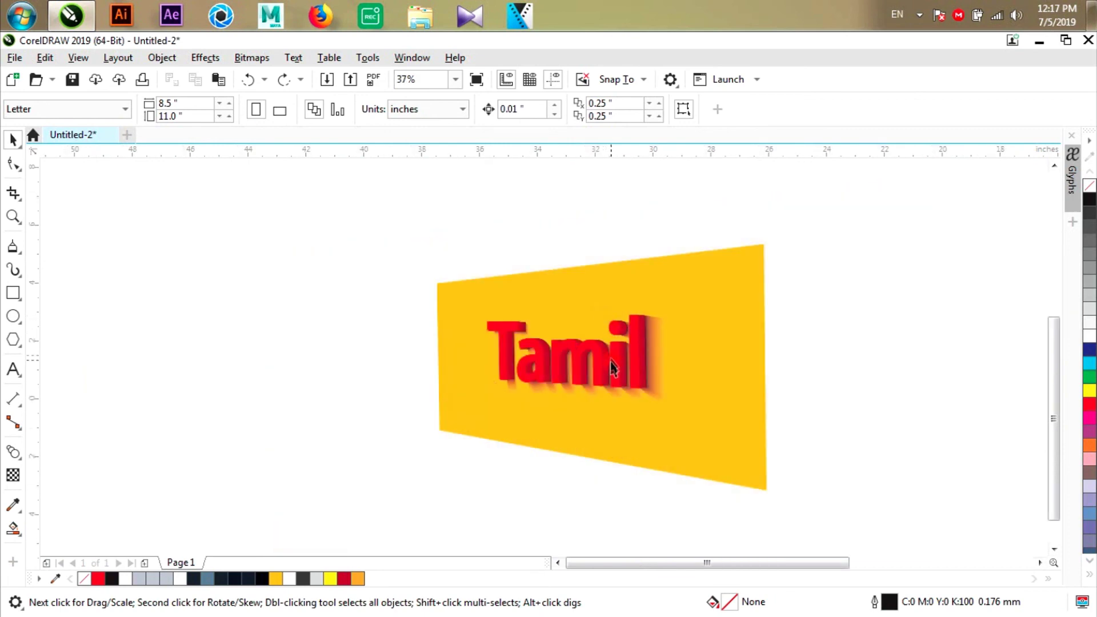
scroll(610, 370, "up", 2)
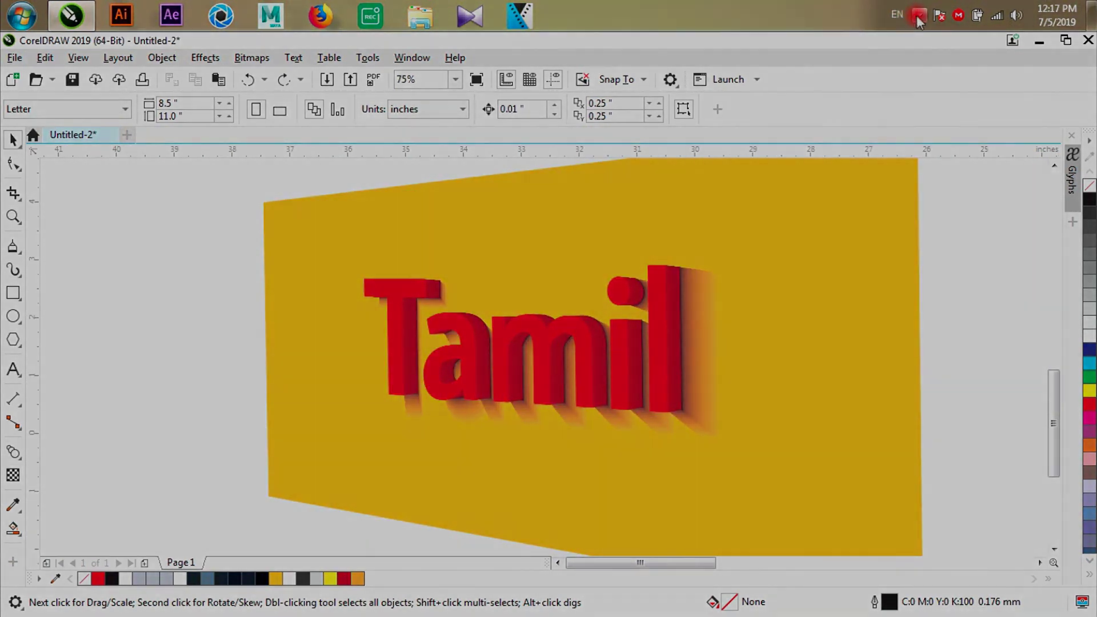
left_click(919, 15)
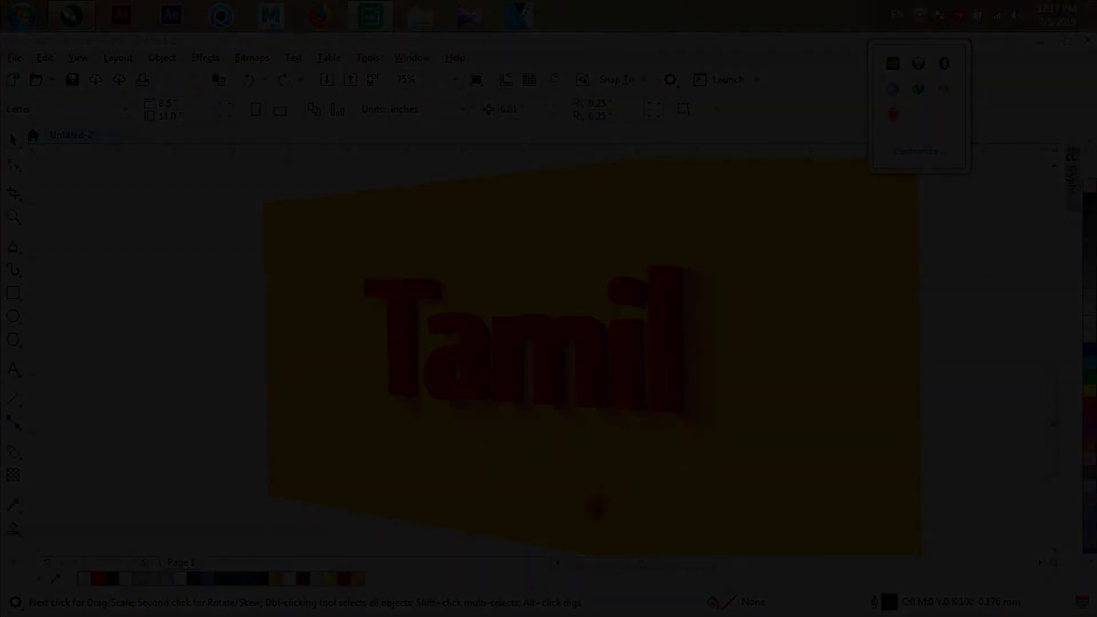